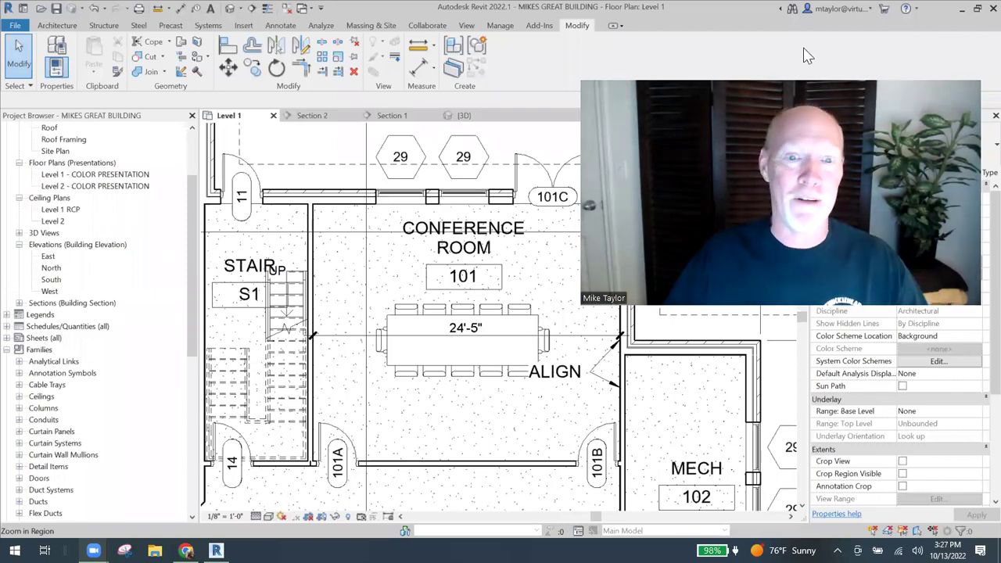
Step: Narrow the Project Browser and pan out to show the lobby, stair and work room
middle_click_drag(485, 418, 430, 402)
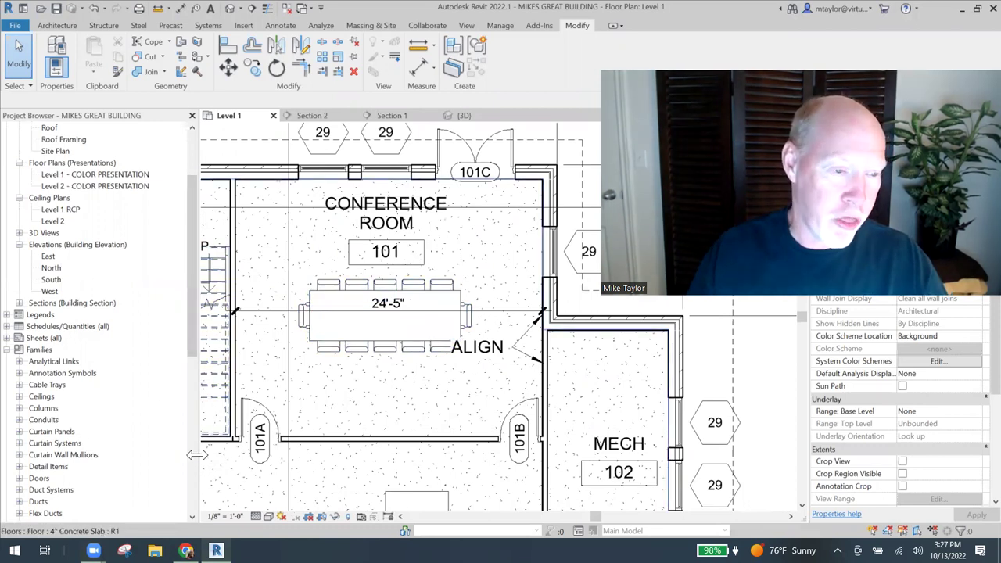
left_click_drag(197, 467, 156, 473)
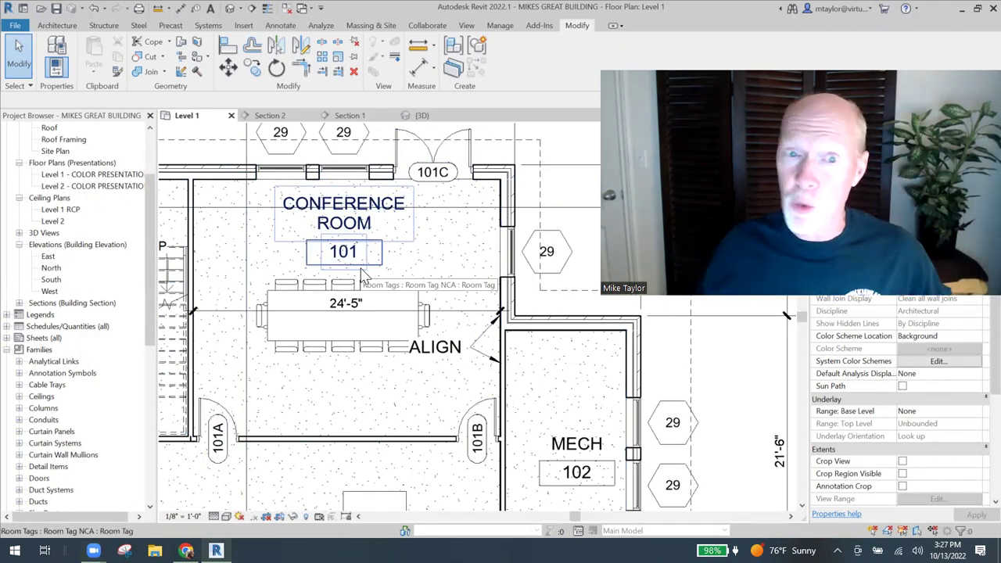
scroll(331, 307, "down", 3)
middle_click_drag(271, 260, 401, 265)
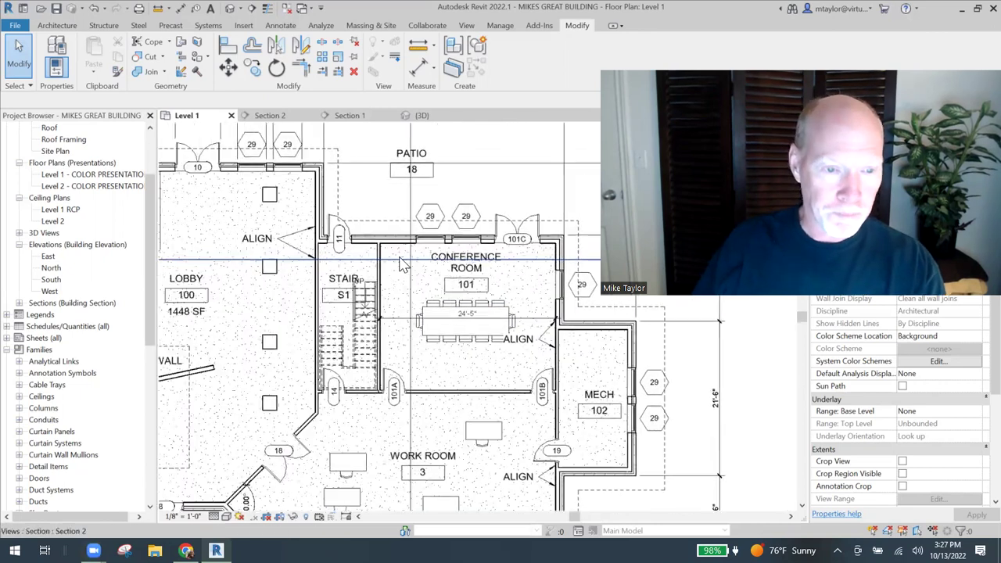
left_click(397, 243)
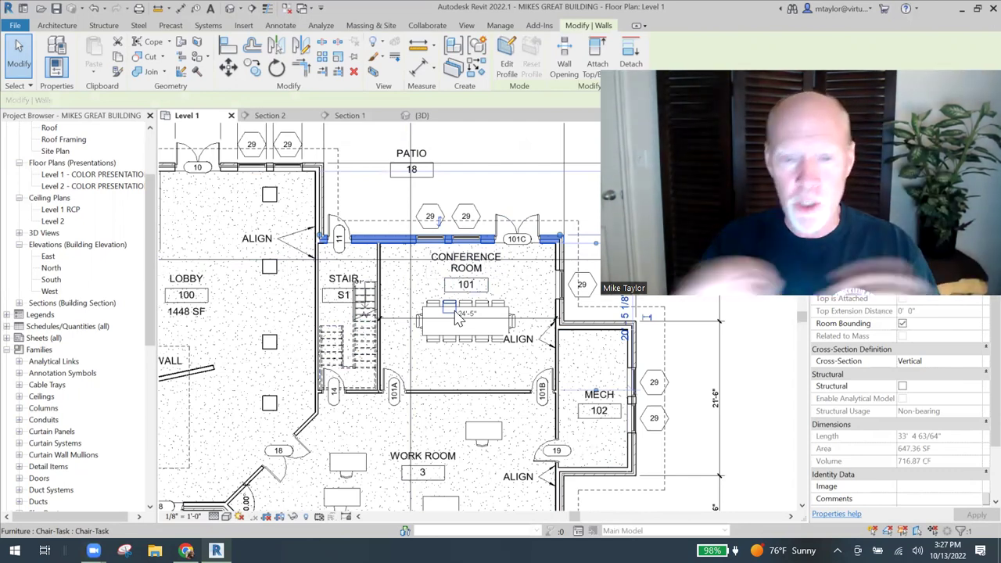
key("Escape")
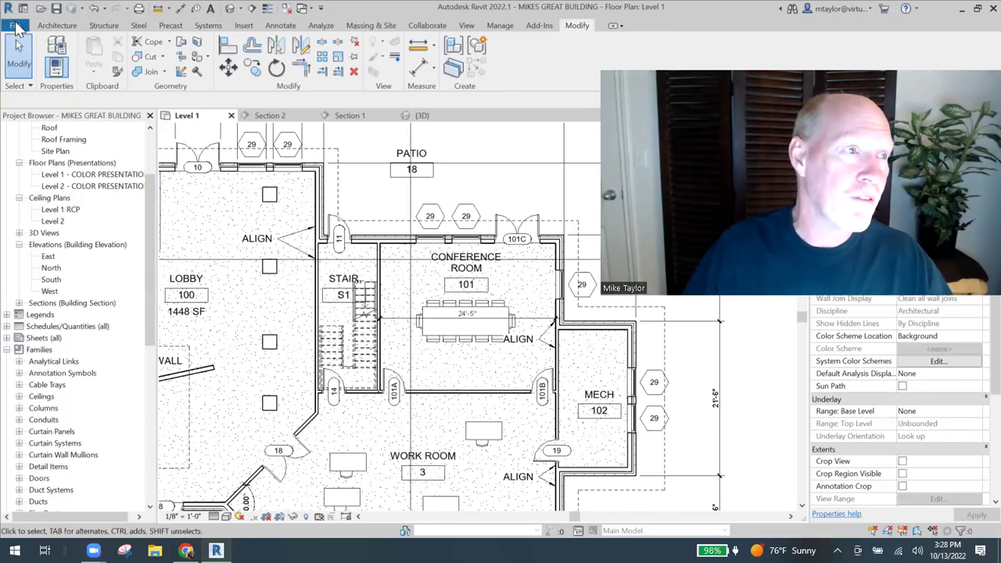
Step: Create a new family from the English-Imperial 'Generic Model line based.rft' template
left_click(16, 26)
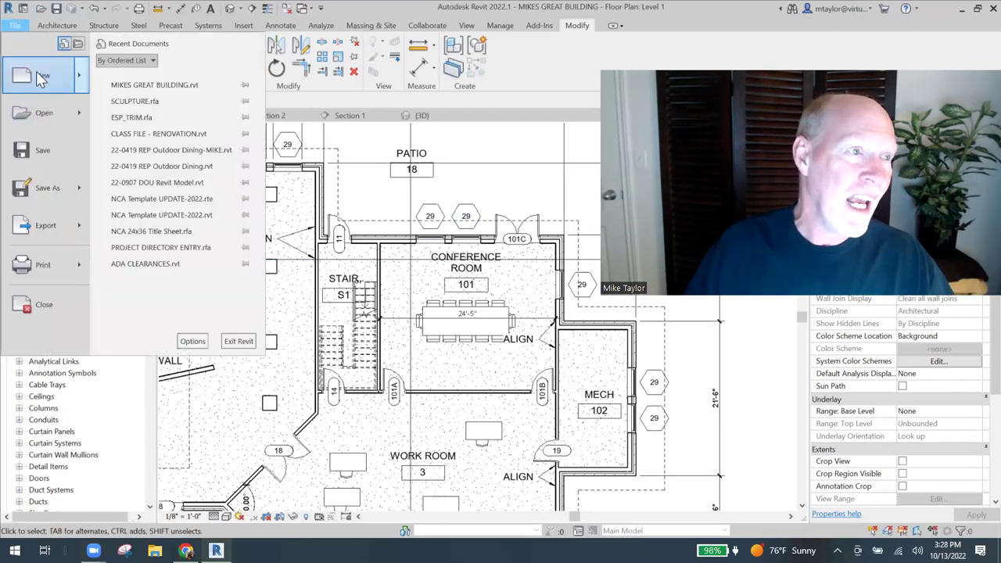
mouse_move(43, 75)
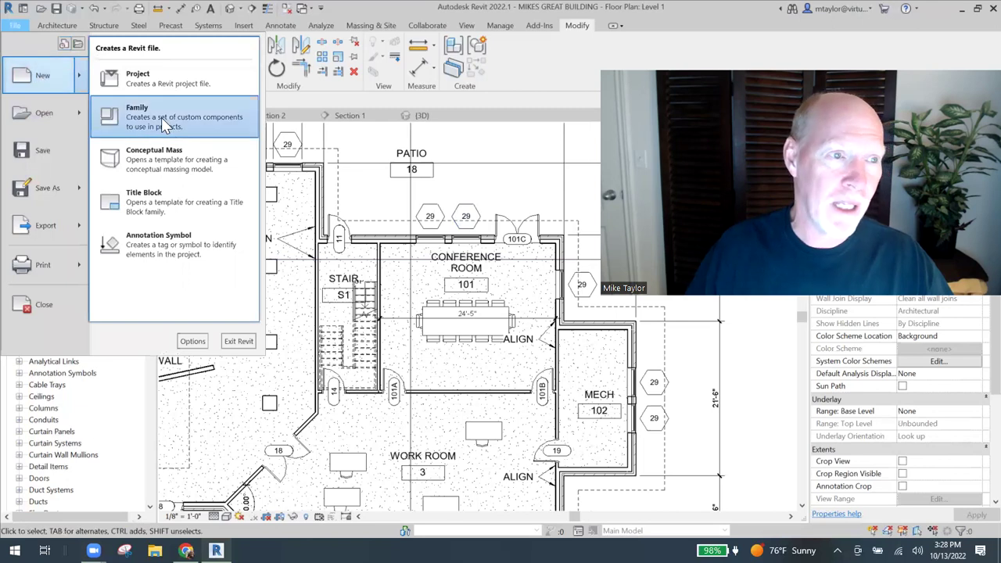
left_click(161, 117)
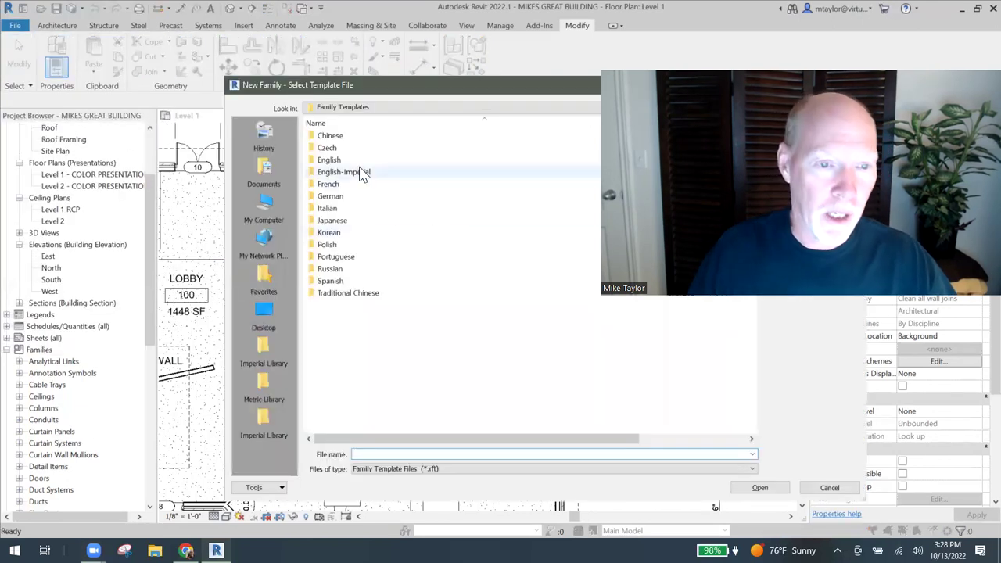
double_click(364, 173)
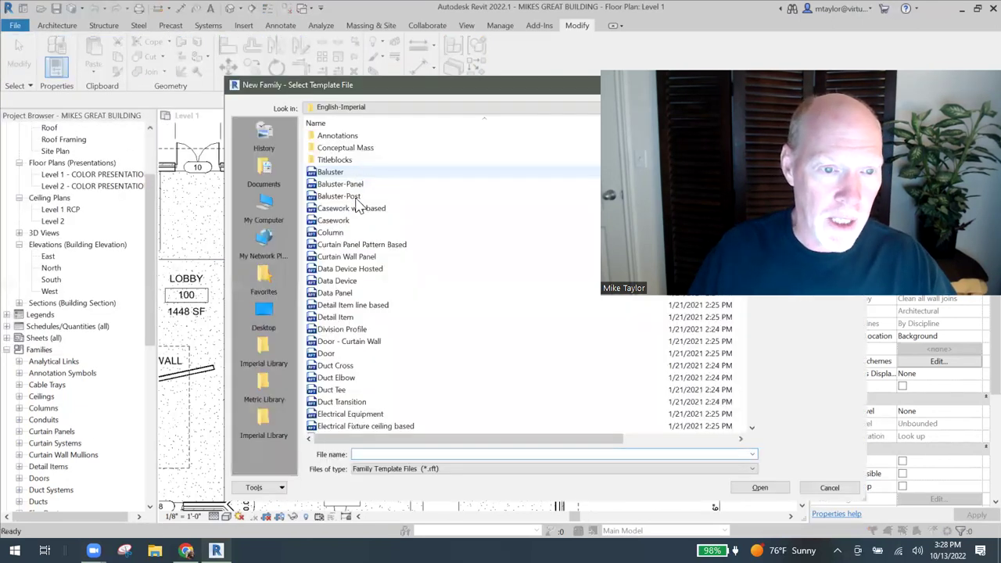
scroll(355, 283, "down", 4)
scroll(374, 283, "down", 3)
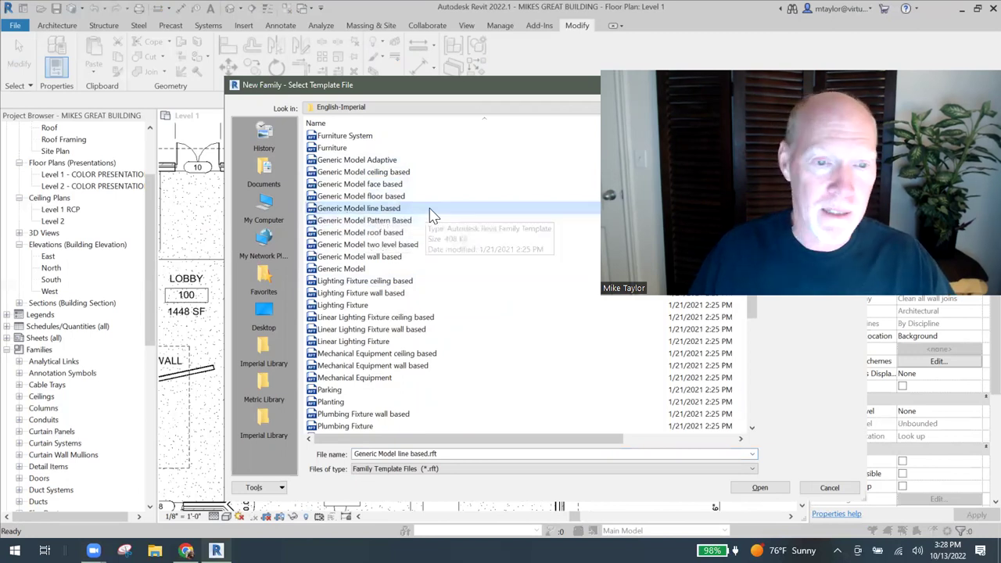
double_click(430, 210)
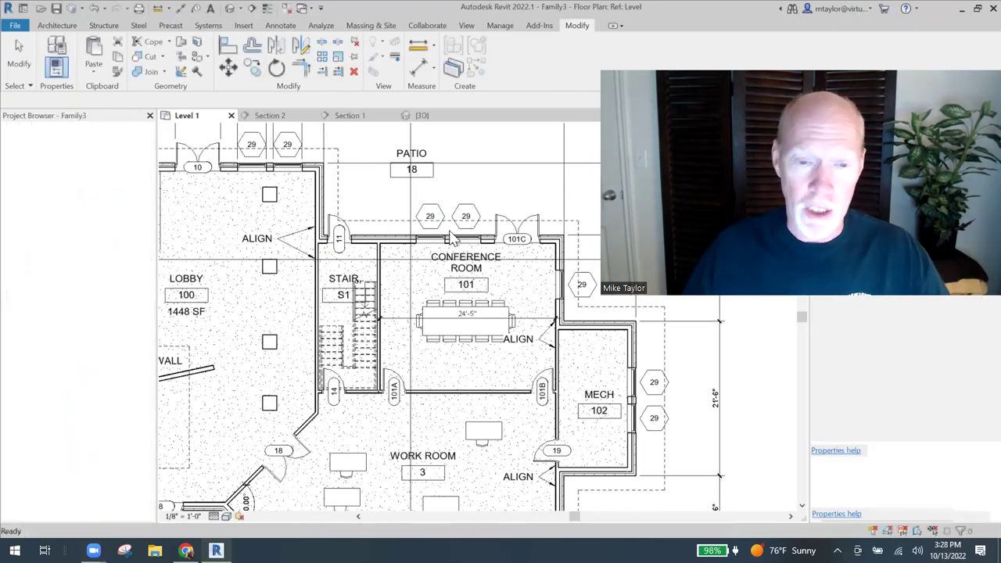
Step: Centre the reference planes and the Length = 4'-0" dimension in the Ref. Level plan
middle_click_drag(409, 241, 307, 227)
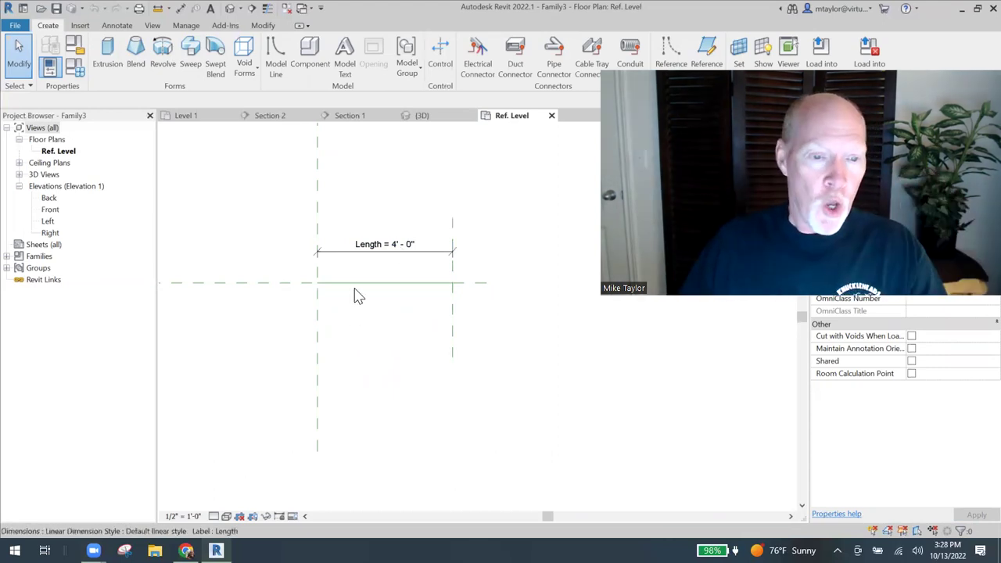
Step: Add 'left' and 'right' text notes at either end of the Length = 4'-0" dimension
middle_click_drag(356, 341, 366, 354)
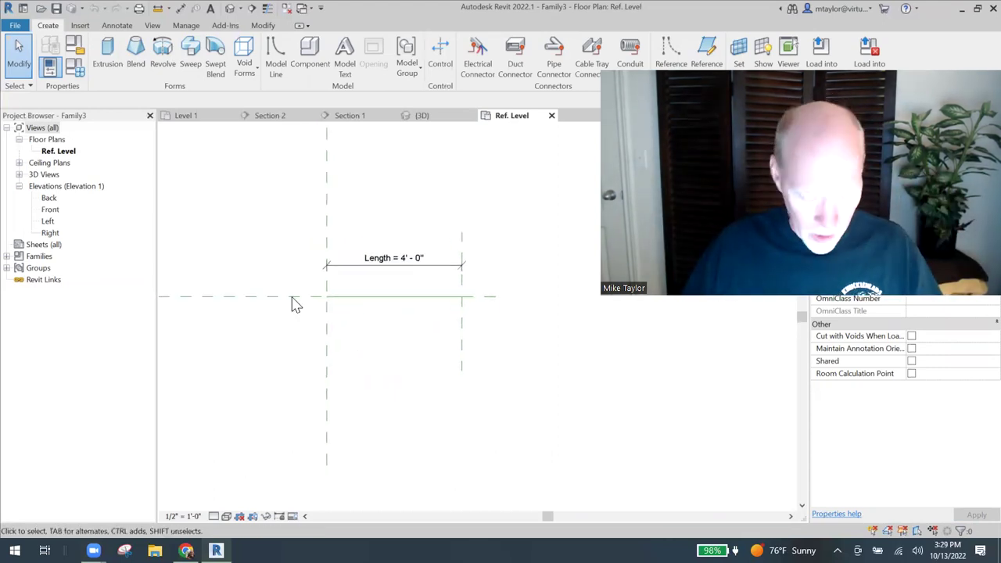
key("t")
key("x")
left_click(235, 257)
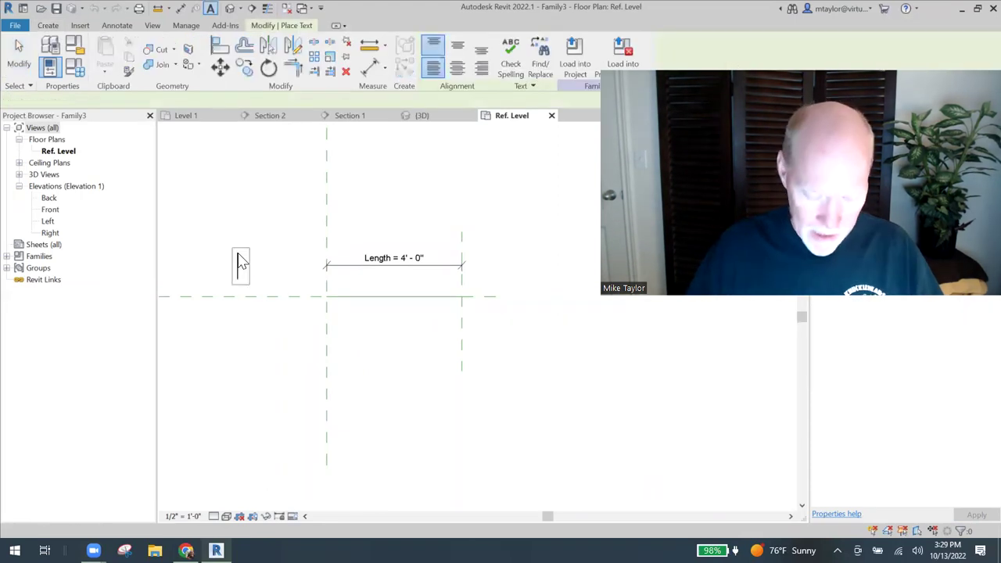
type("ref")
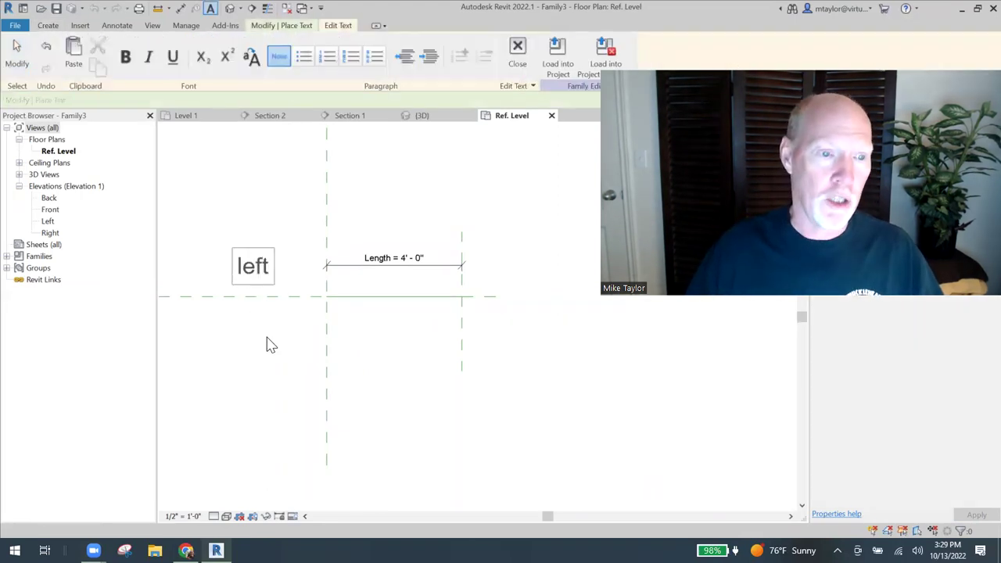
left_click(270, 345)
left_click(504, 260)
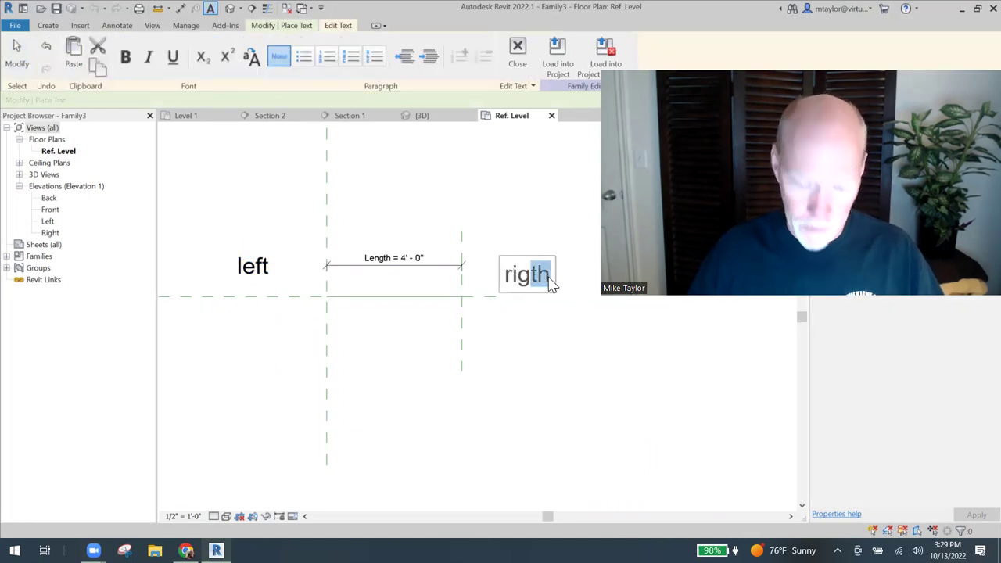
left_click(539, 338)
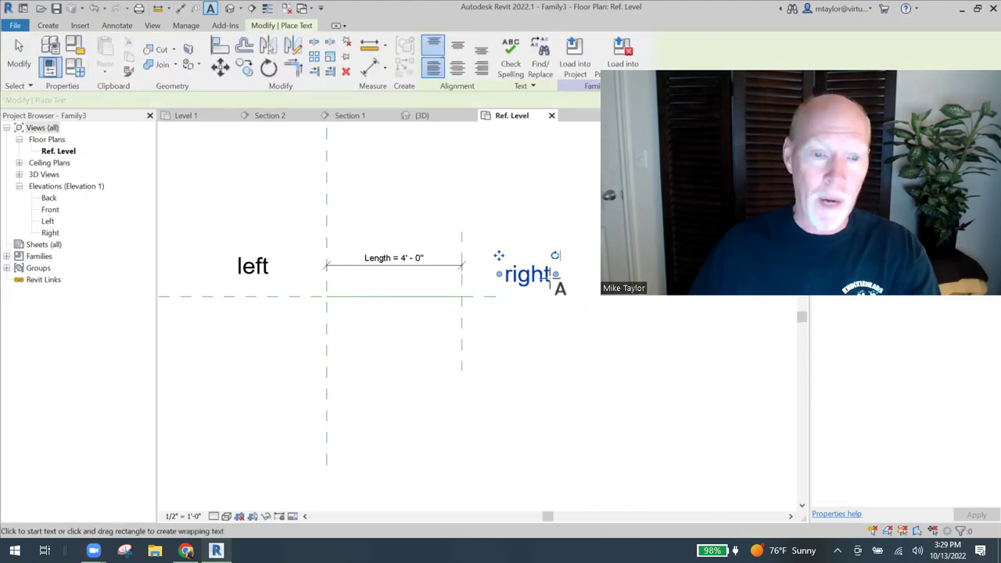
key("Escape")
key("Escape")
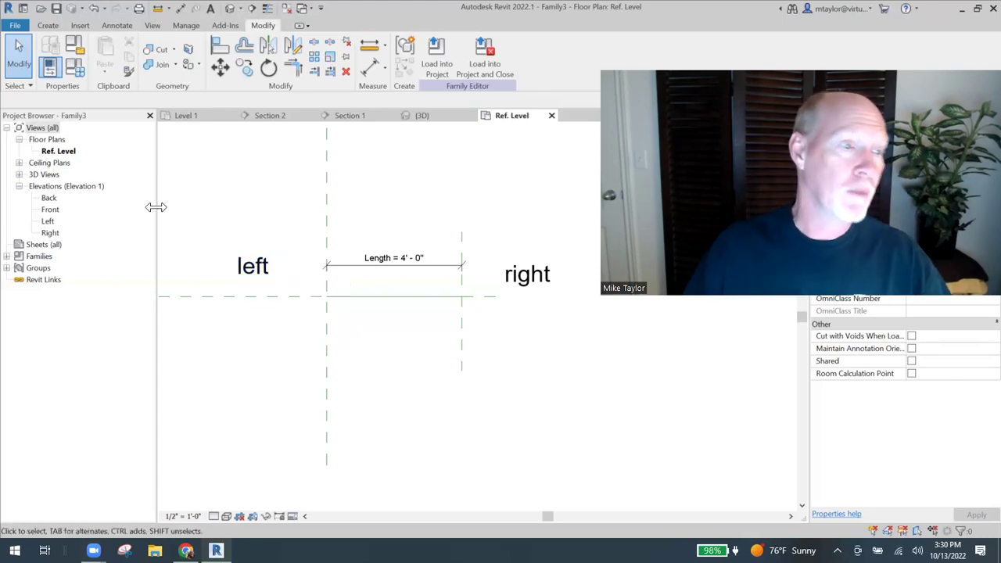
Step: Open the Left elevation view, centred on the Ref. Level at 0'-0"
double_click(47, 222)
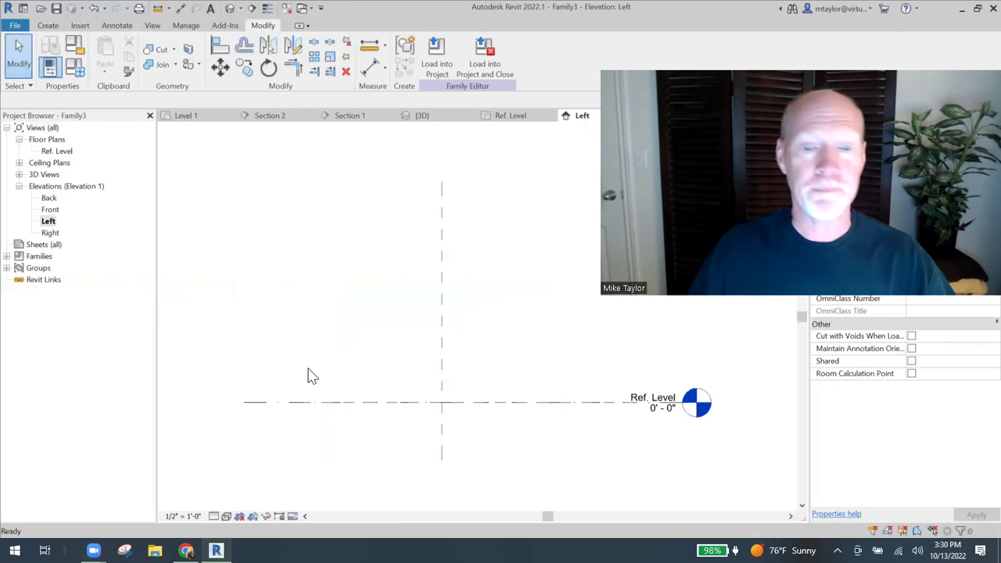
middle_click_drag(512, 442, 479, 349)
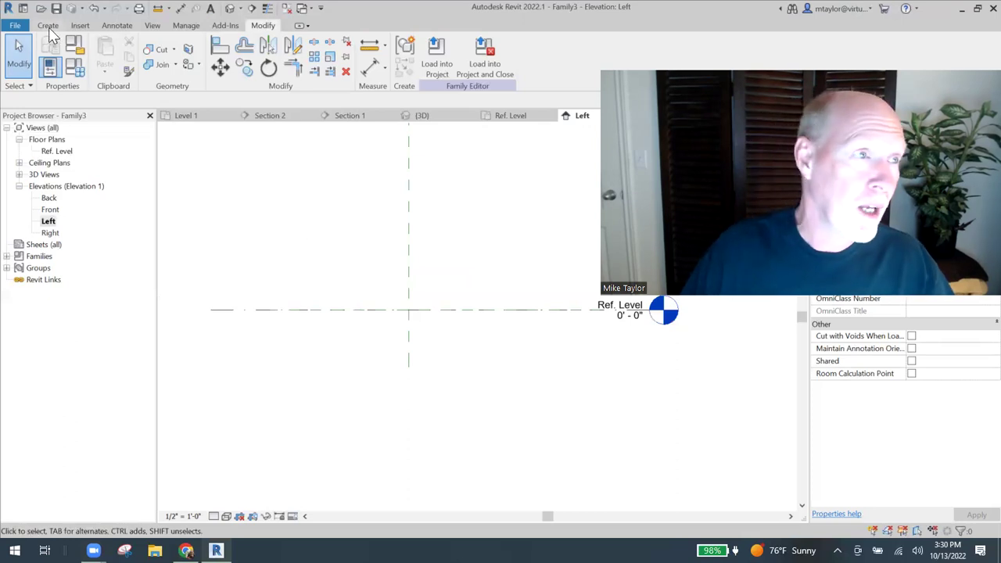
left_click(49, 26)
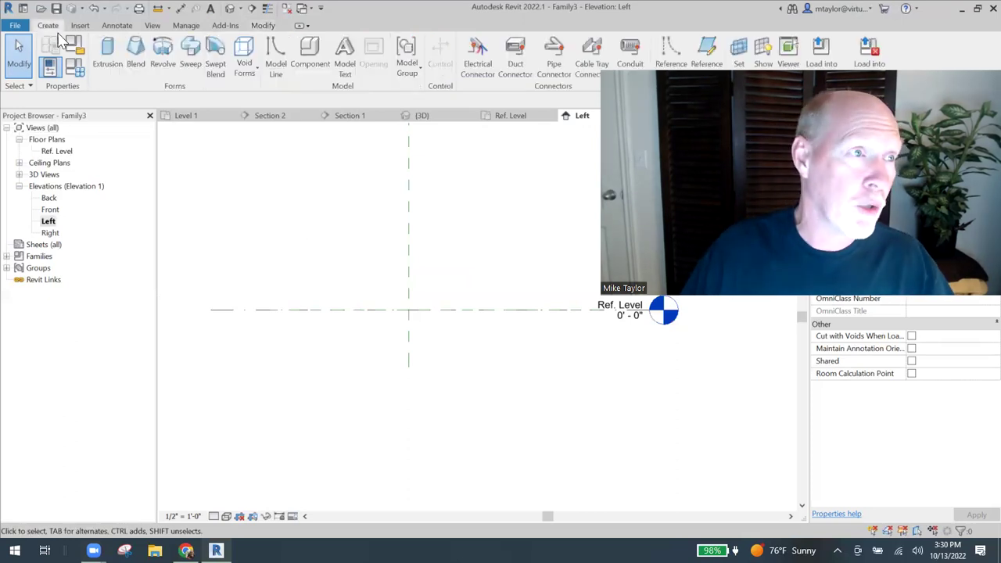
Step: Sketch the h-shaped molding profile with lines starting at the reference planes' intersection
left_click(107, 55)
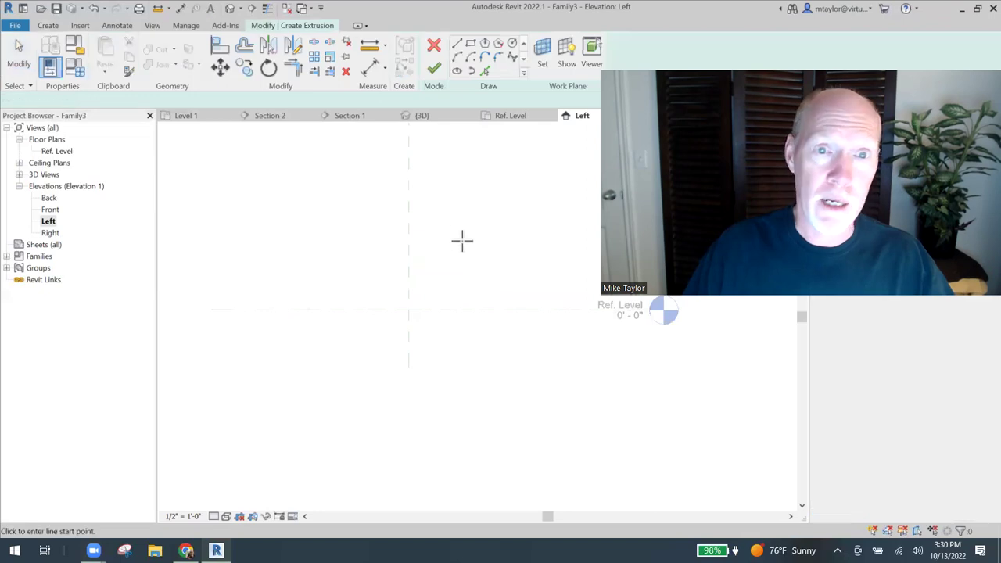
key("l")
key("i")
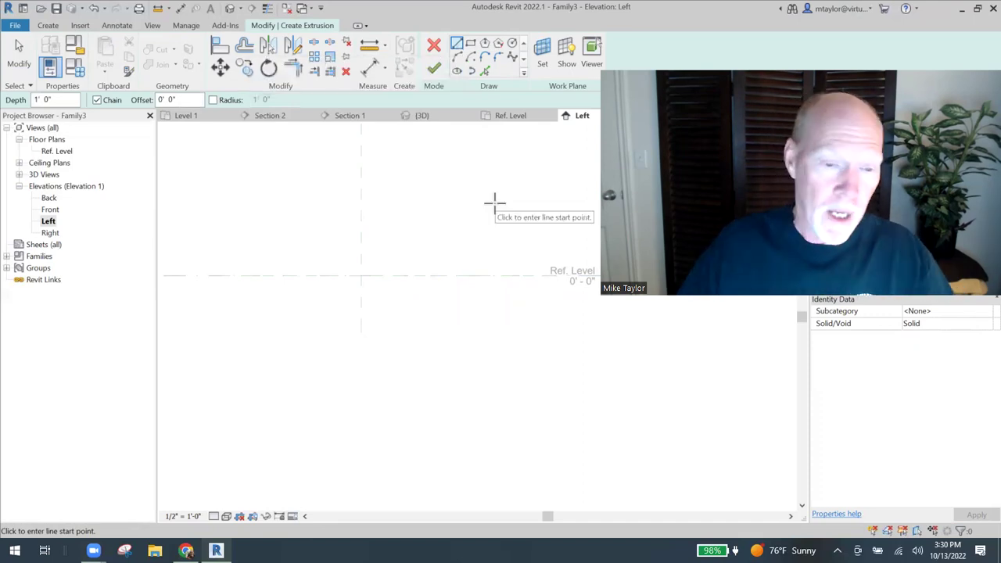
left_click(362, 275)
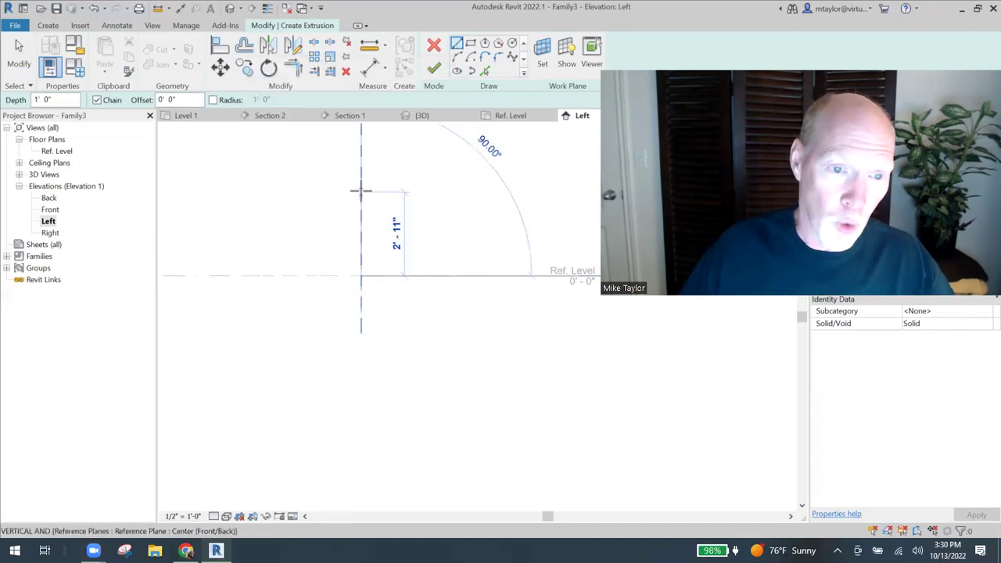
scroll(361, 188, "up", 2)
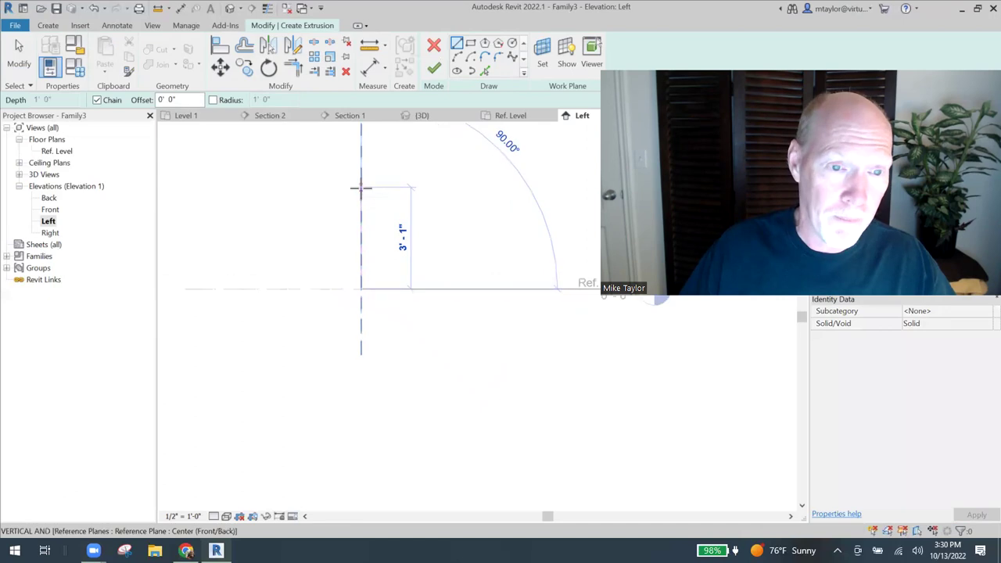
left_click(361, 187)
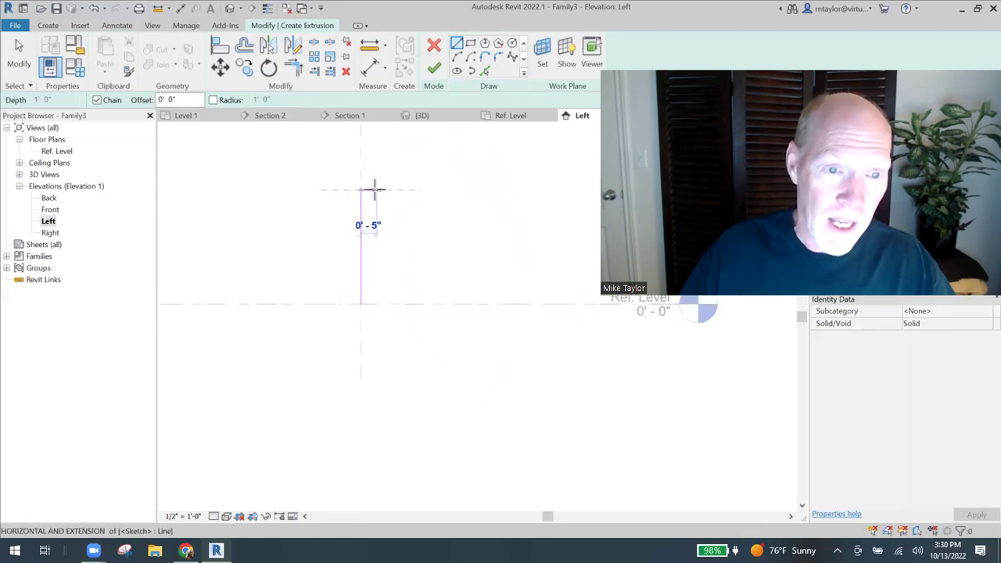
left_click(377, 240)
left_click(434, 240)
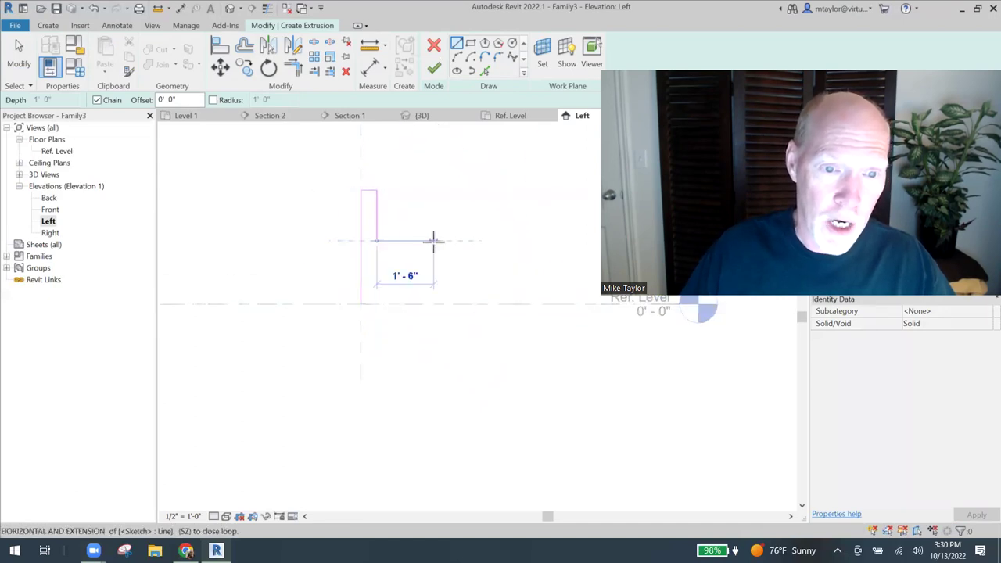
left_click(423, 305)
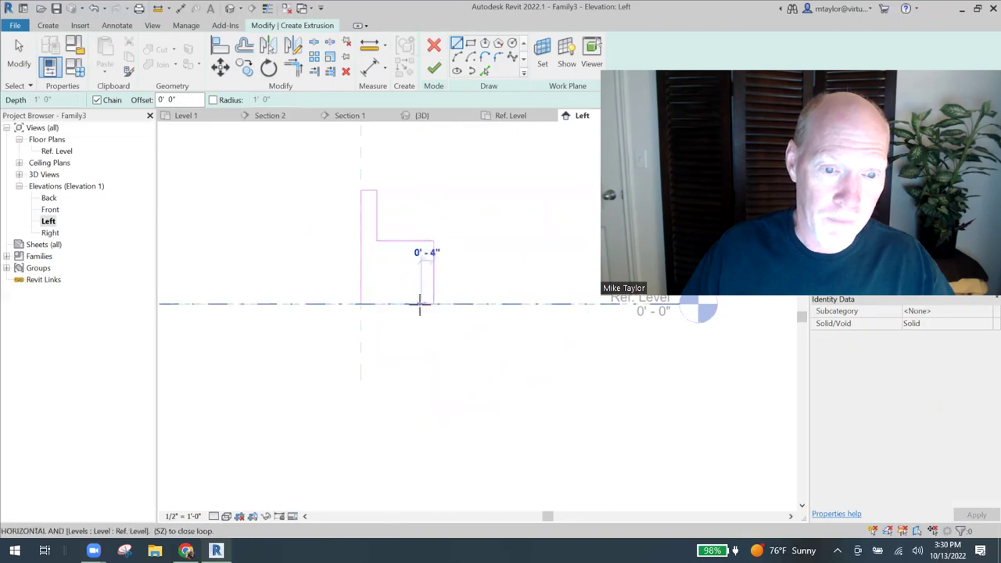
left_click(419, 253)
left_click(376, 253)
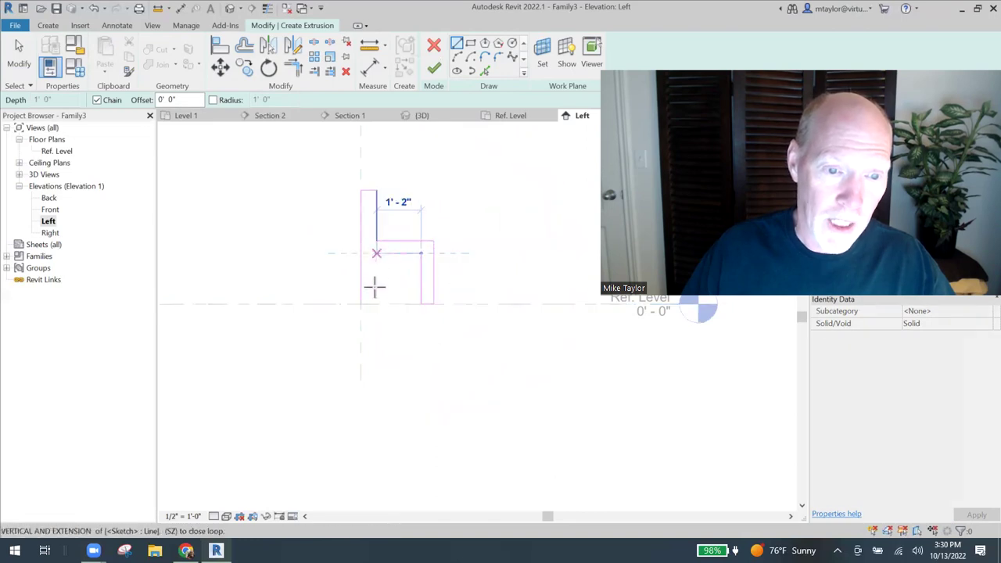
left_click(372, 304)
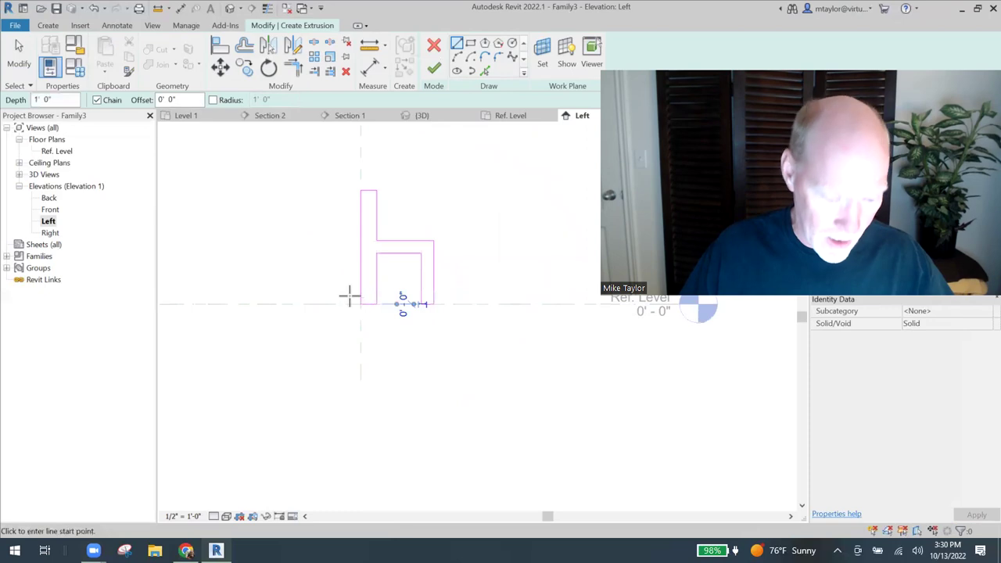
Step: Finish the sketch to create the 3'-0" tall, 1'-0" deep solid extrusion
key("Escape")
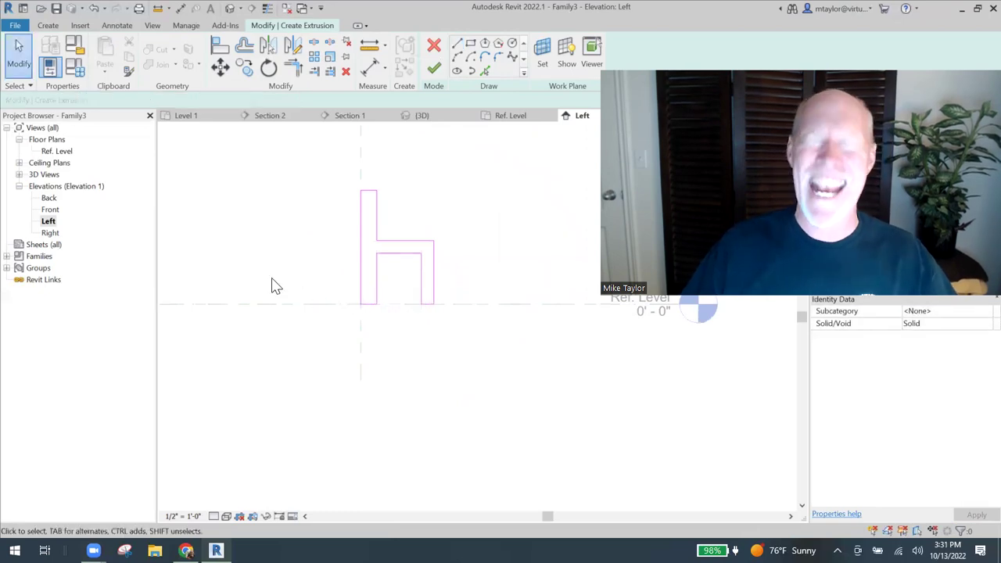
scroll(275, 271, "down", 1)
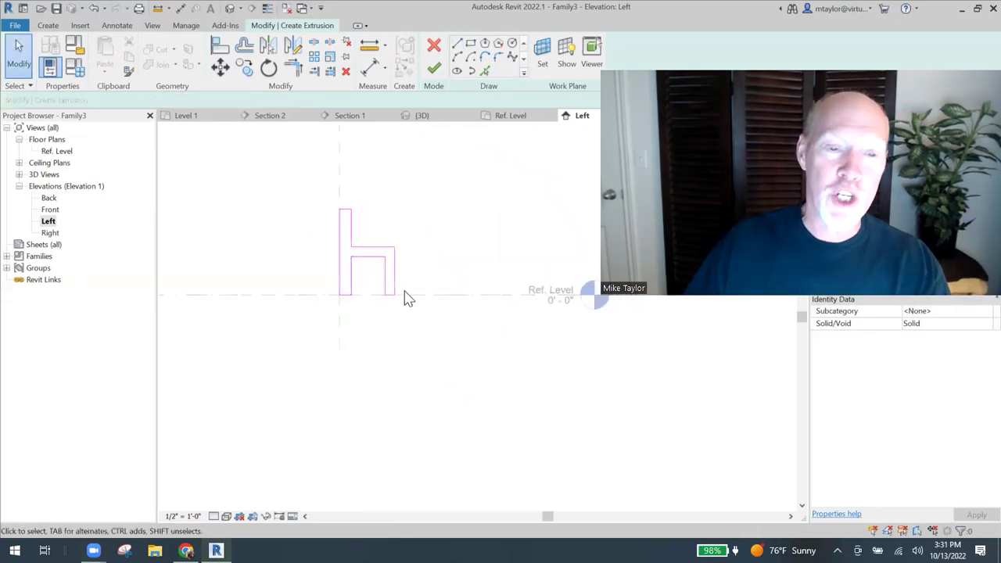
scroll(398, 223, "down", 2)
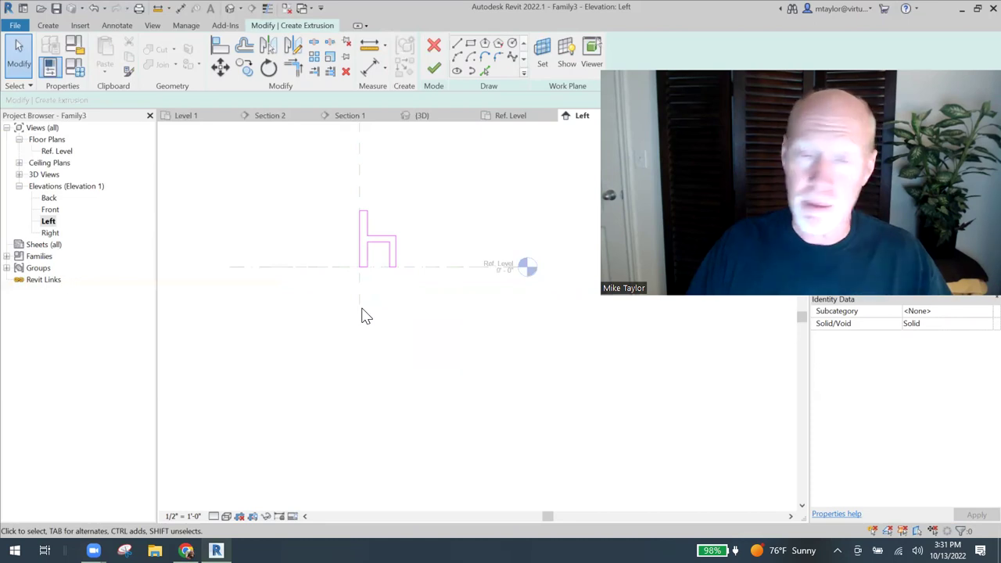
left_click(434, 70)
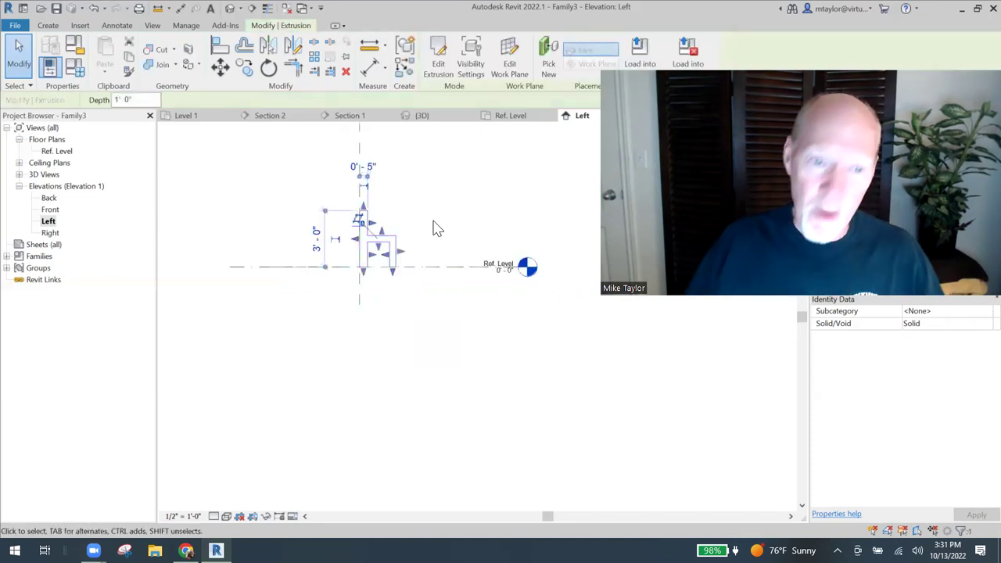
Step: In the Ref. Level plan, stretch the extrusion's right end partway toward the right reference plane
key("Escape")
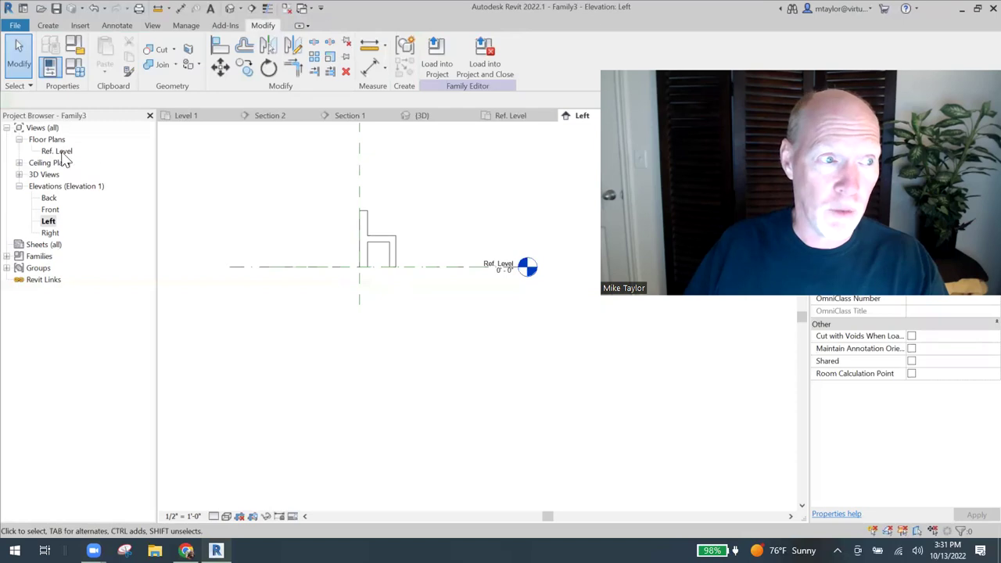
double_click(59, 152)
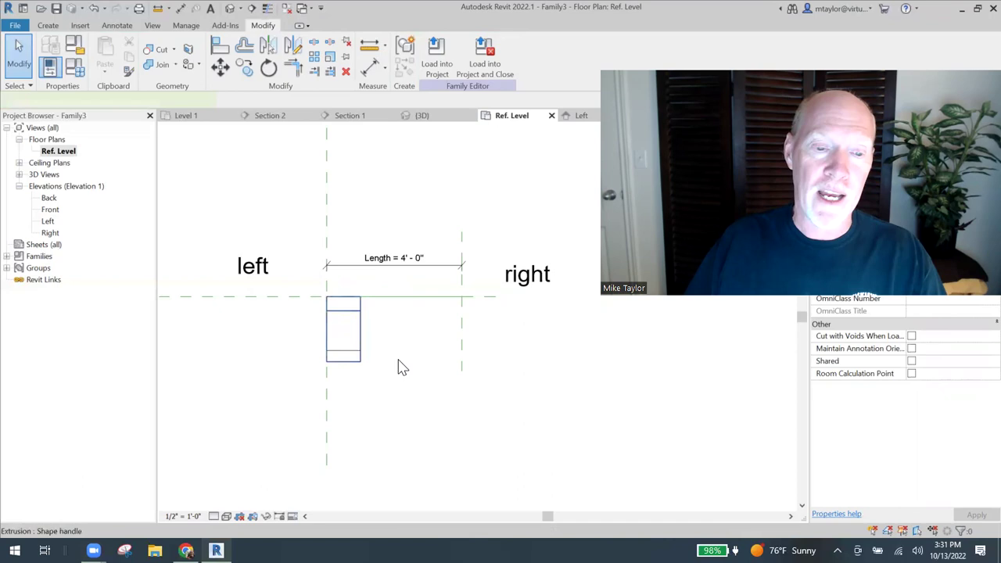
left_click(359, 329)
left_click_drag(364, 332, 413, 347)
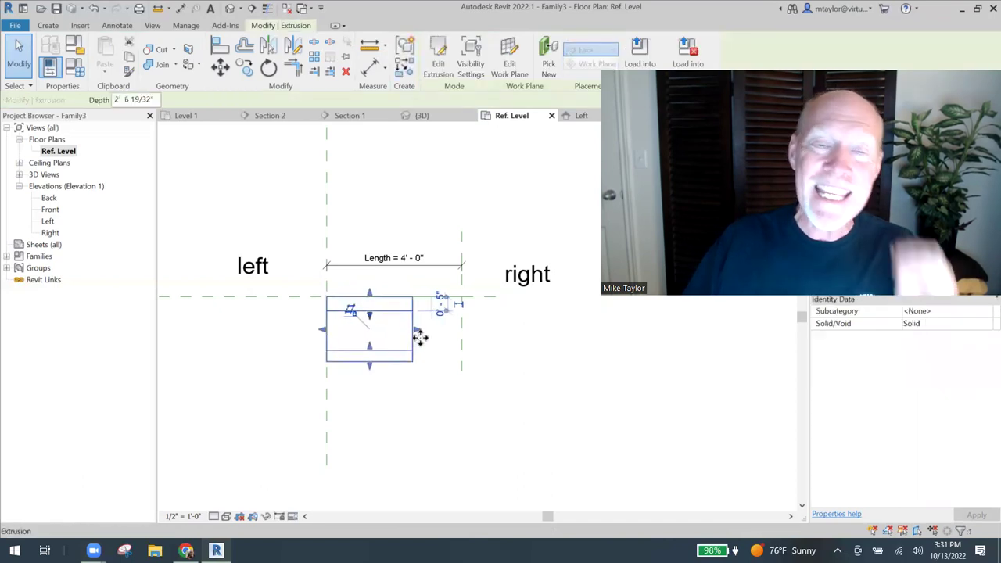
left_click_drag(413, 348, 413, 350)
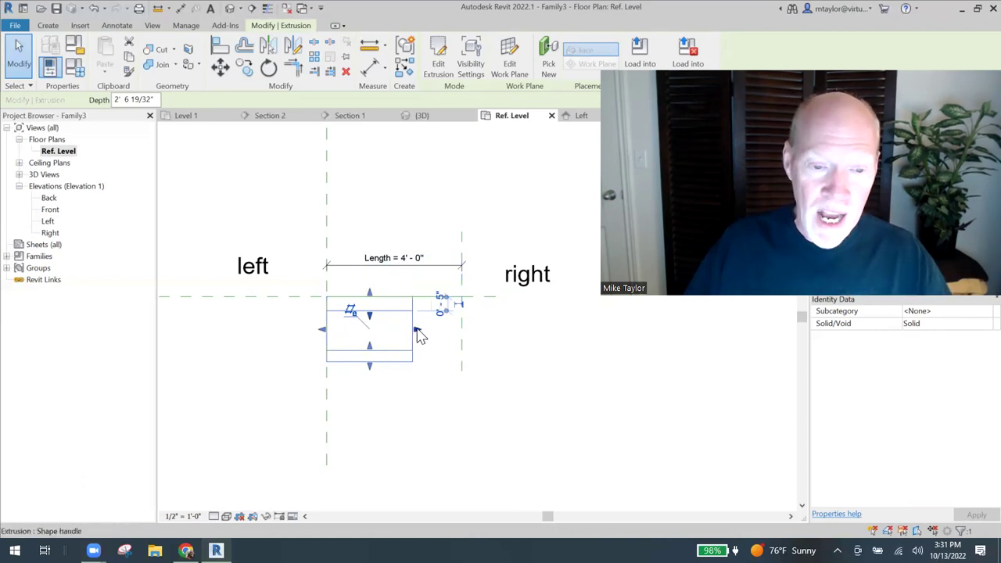
left_click_drag(417, 331, 459, 347)
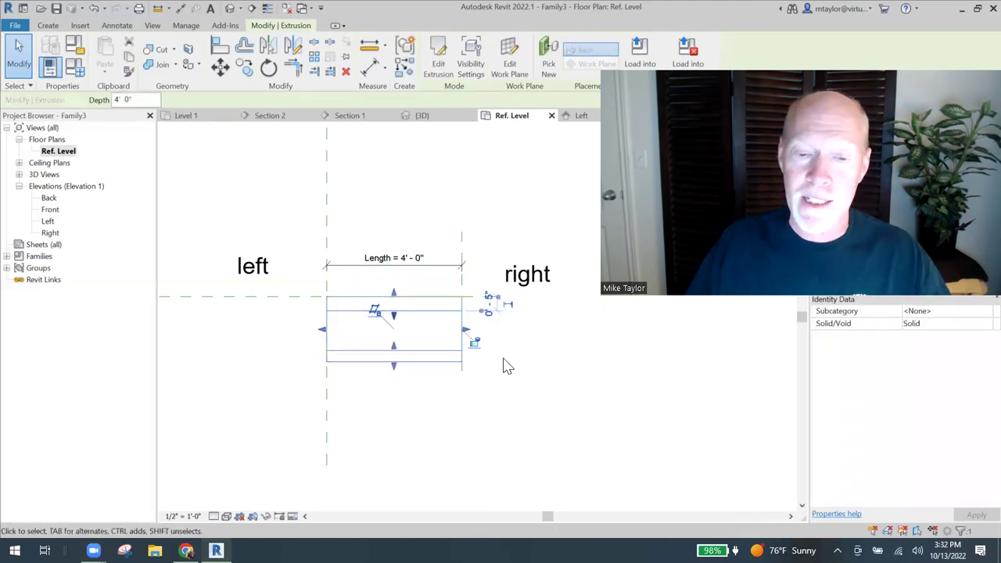
key("Escape")
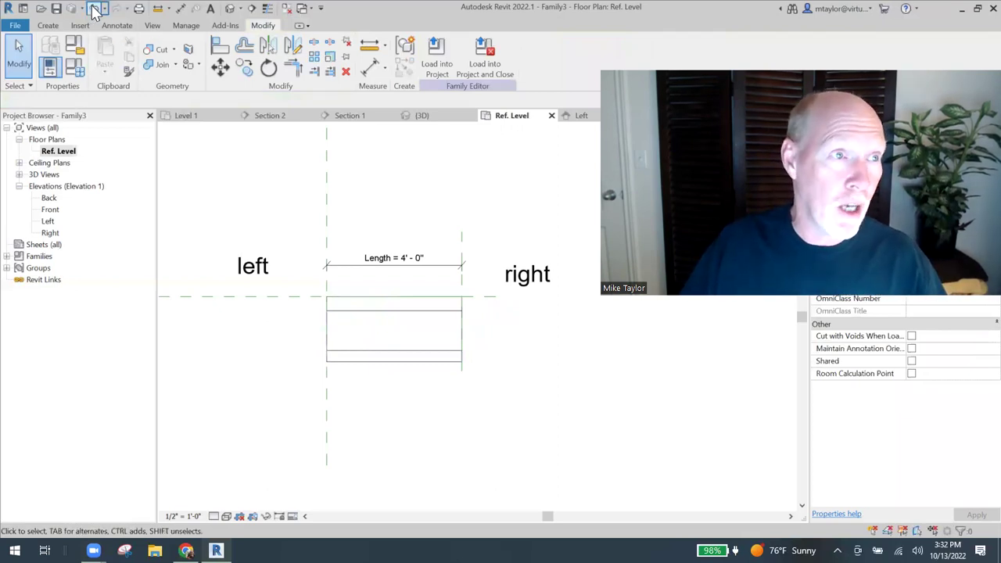
left_click(93, 11)
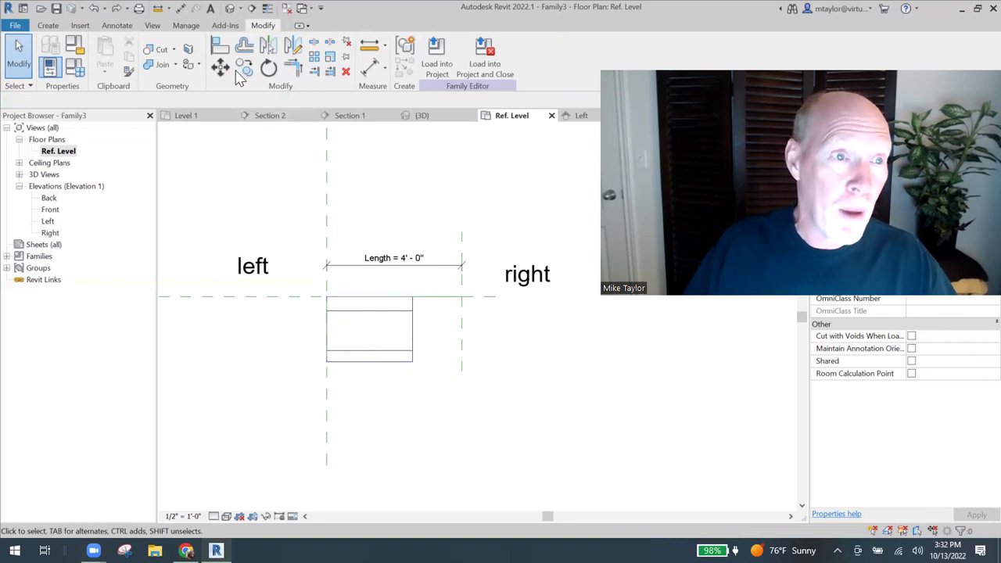
Step: Align the extrusion's right end to the Right reference plane for the full 4'-0" length
left_click(220, 48)
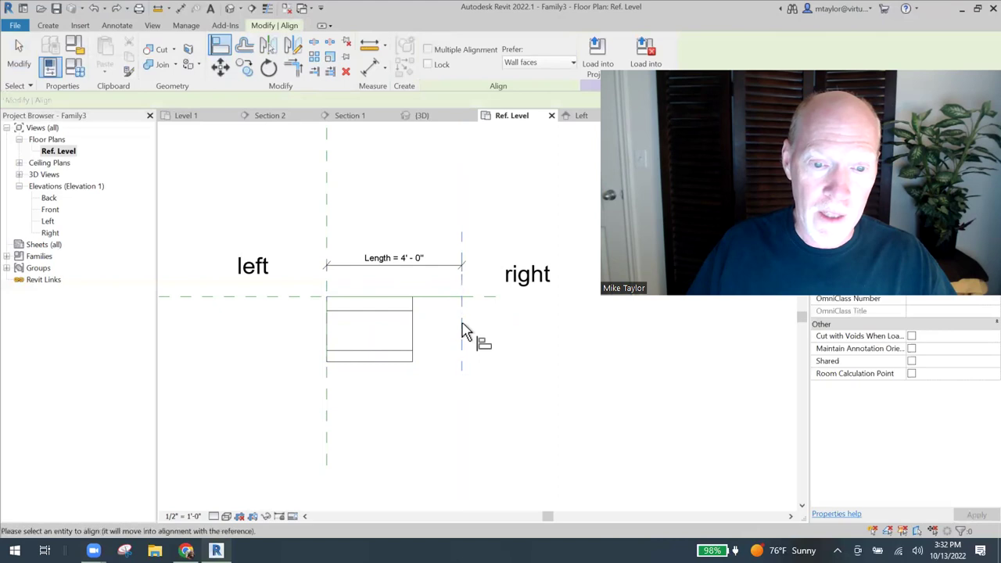
left_click(413, 335)
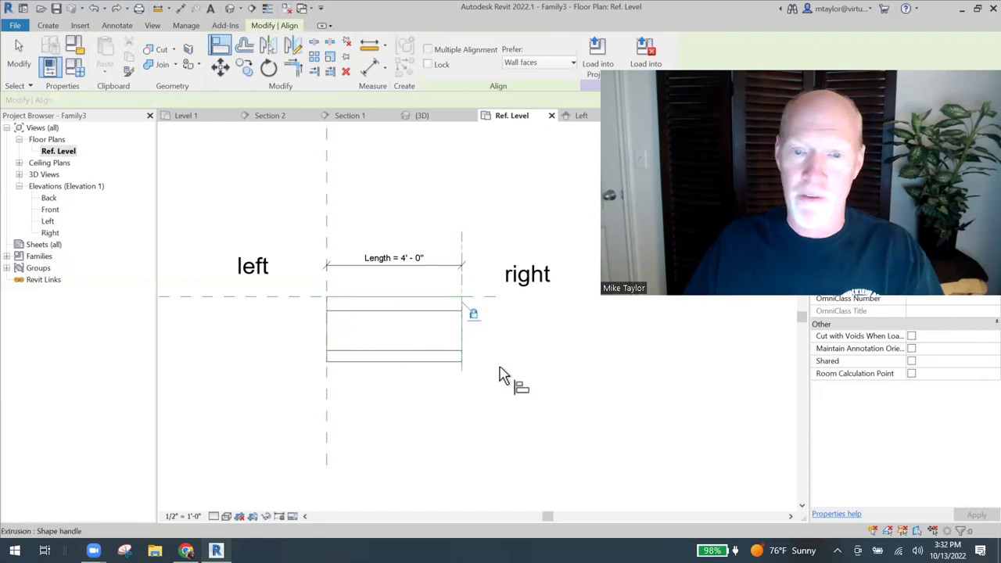
key("Escape")
key("Escape")
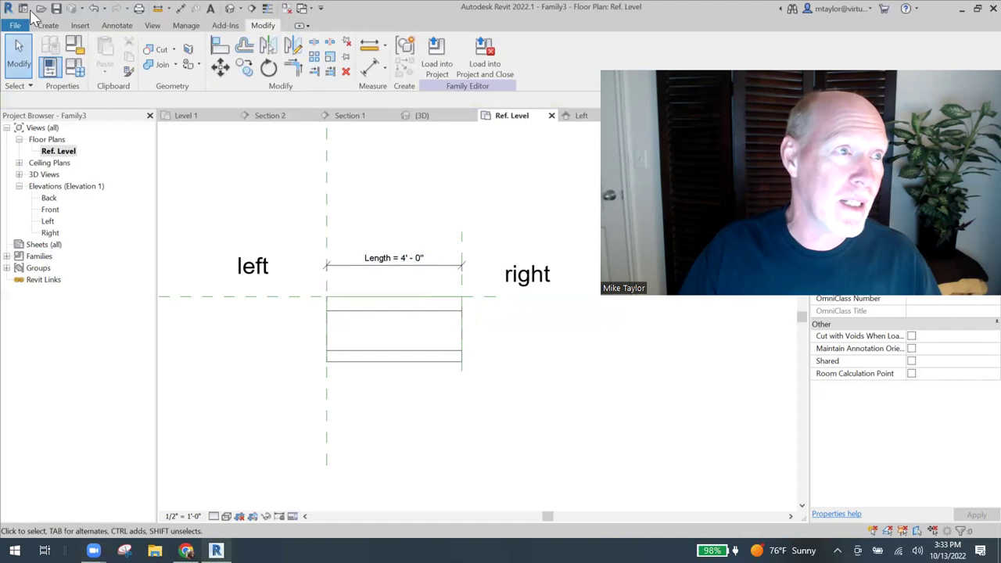
Step: Save the family file as 'not yo mammas chair rail' from the Quick Access Toolbar
left_click(57, 12)
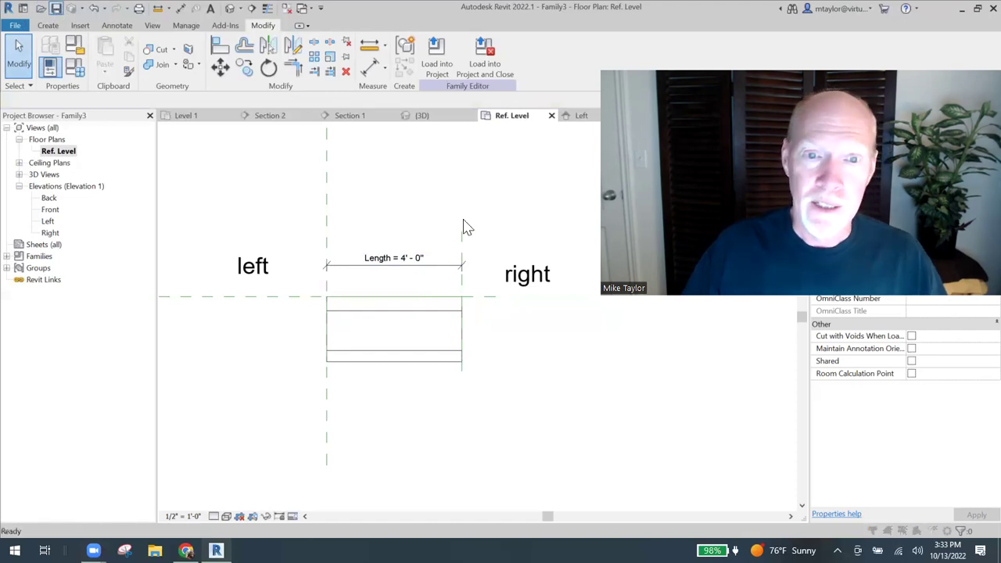
left_click_drag(381, 109, 264, 96)
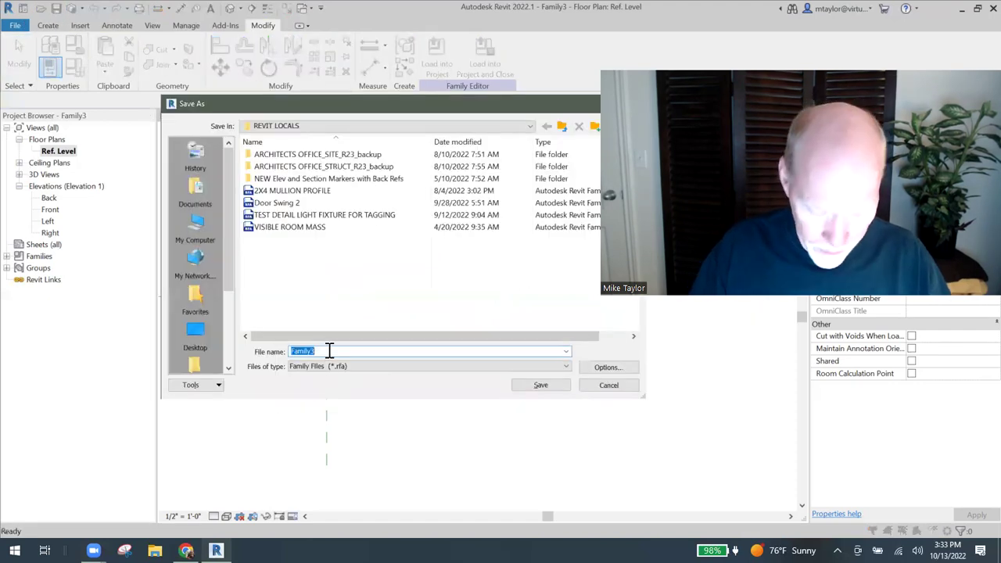
type("not yo mammas chair ra")
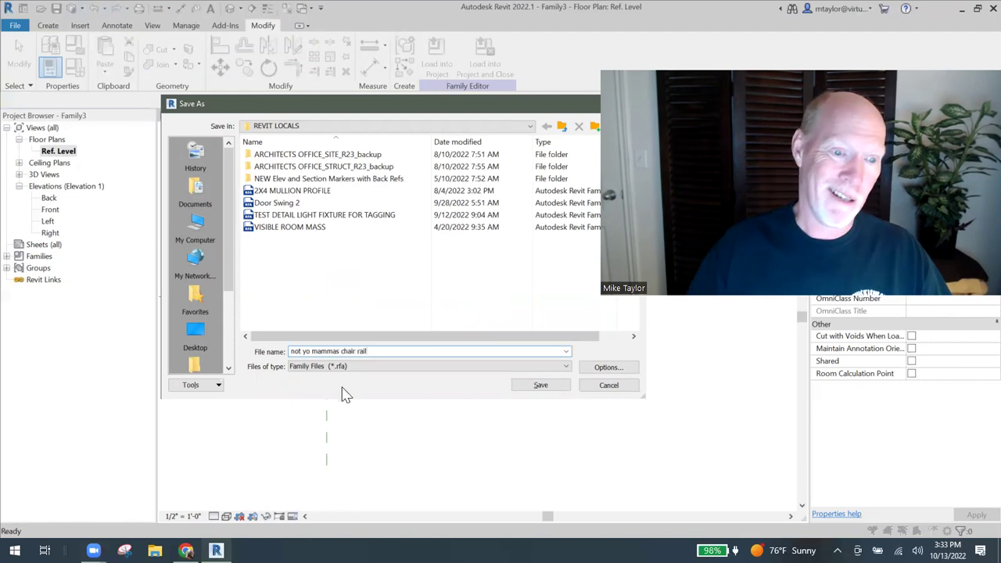
left_click(541, 386)
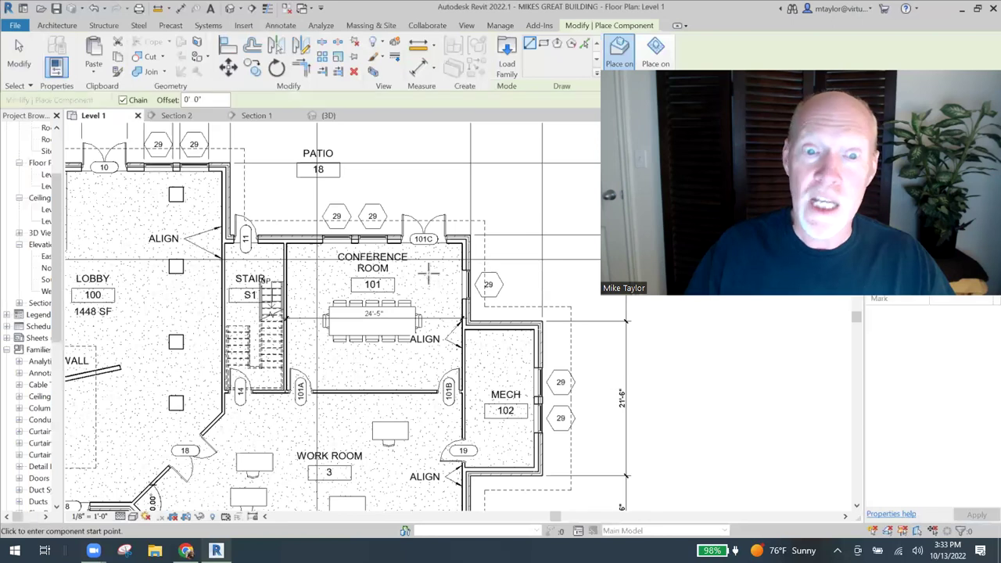
Step: Place two chair rail runs by the conference room table, one angled and one horizontal
scroll(361, 330, "up", 2)
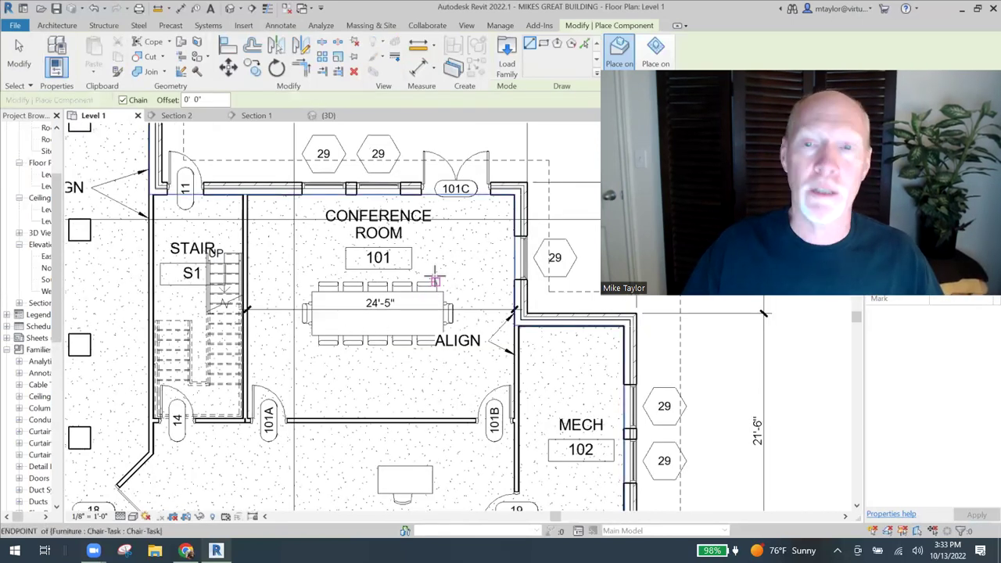
scroll(437, 278, "down", 1)
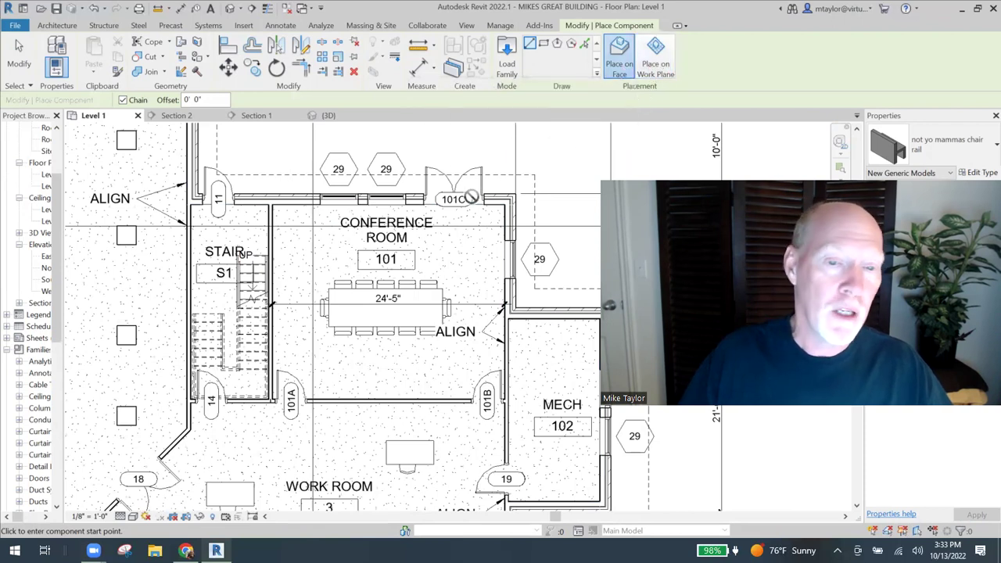
scroll(348, 218, "up", 2)
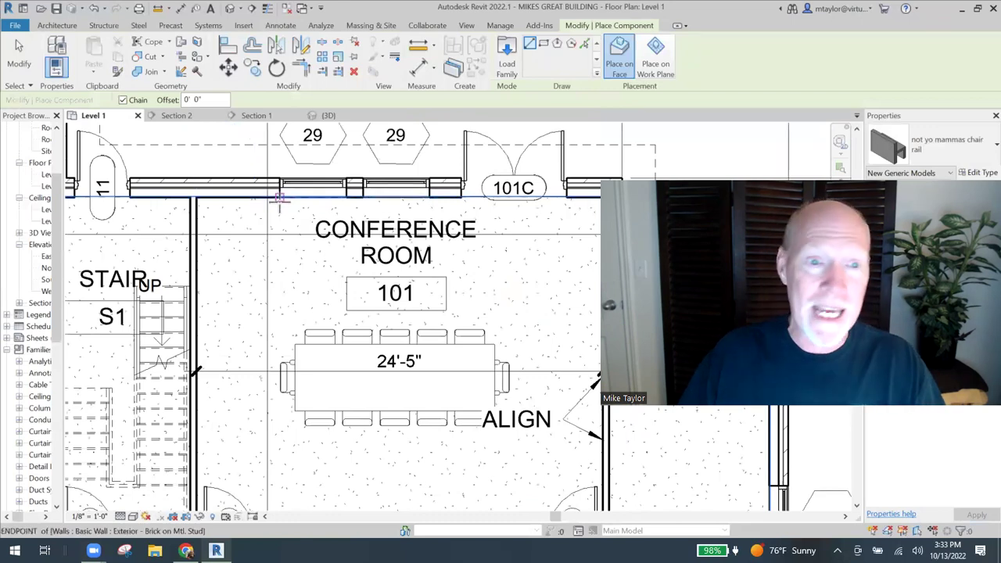
left_click(279, 199)
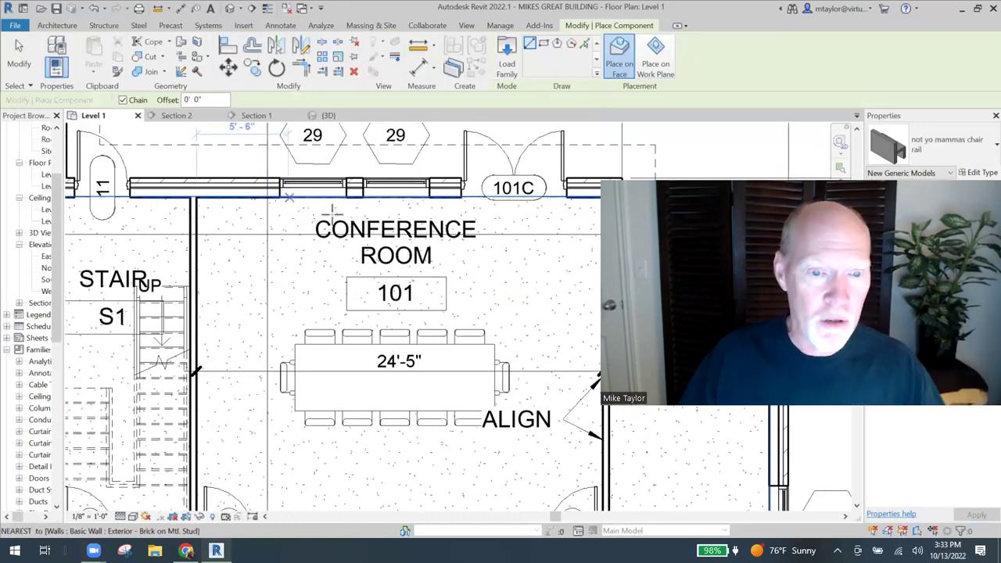
scroll(332, 209, "down", 1)
scroll(336, 213, "down", 1)
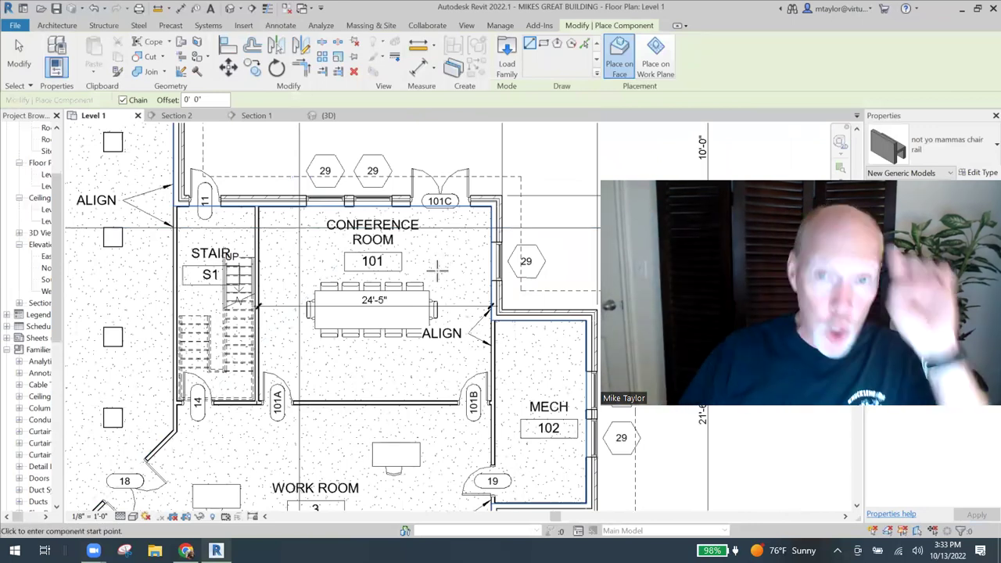
scroll(435, 264, "down", 1)
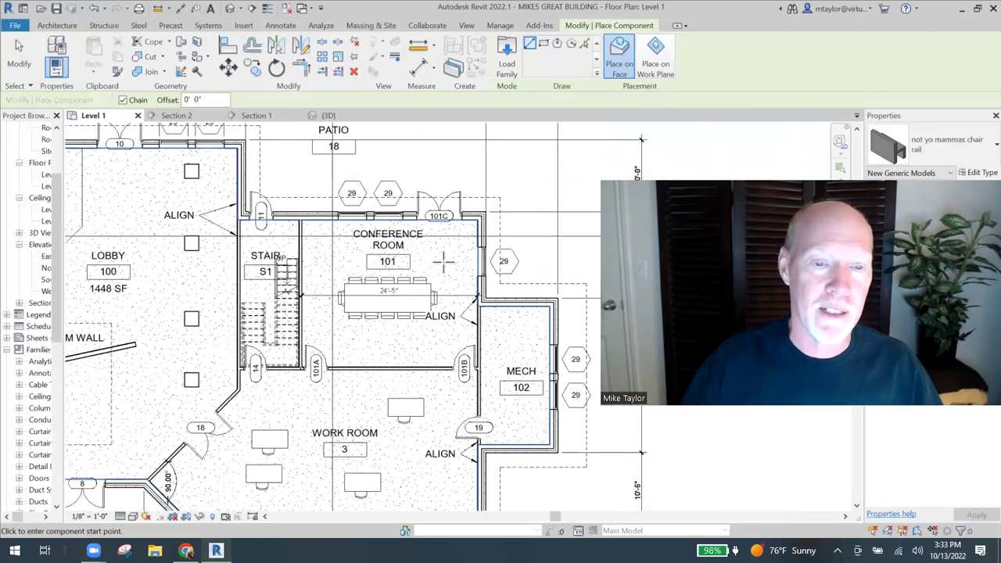
scroll(319, 248, "up", 1)
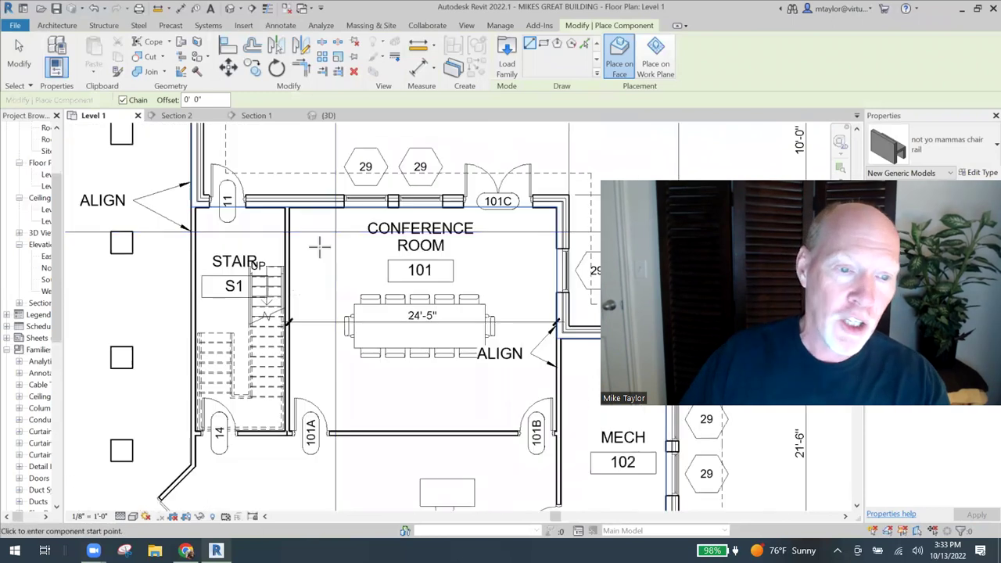
left_click(316, 246)
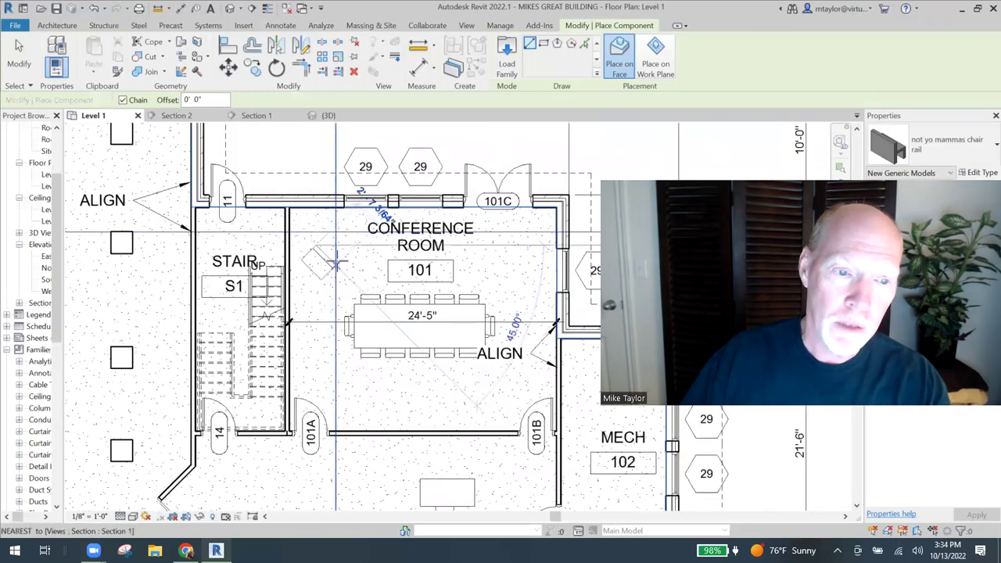
left_click(348, 280)
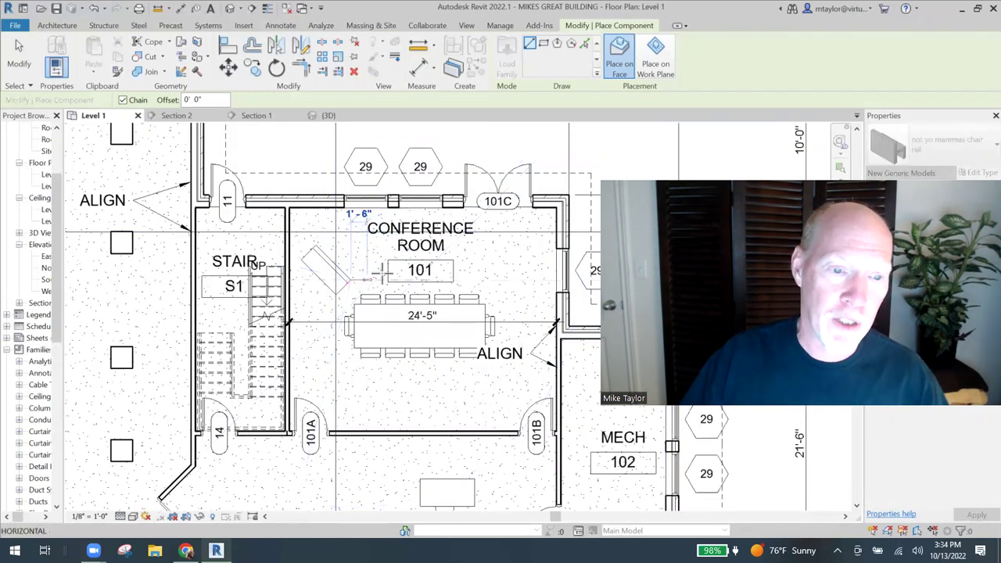
left_click(318, 381)
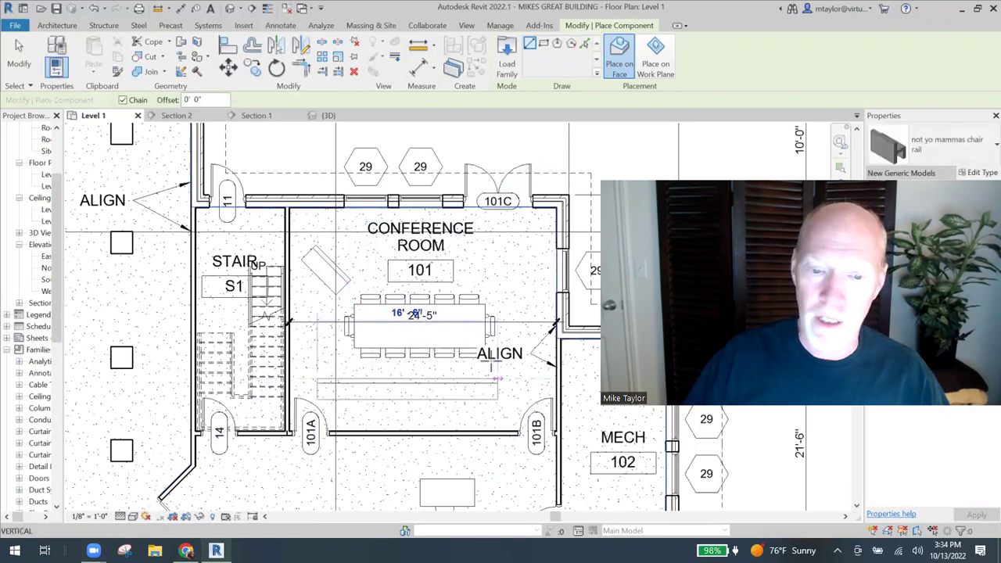
key("Escape")
key("Escape")
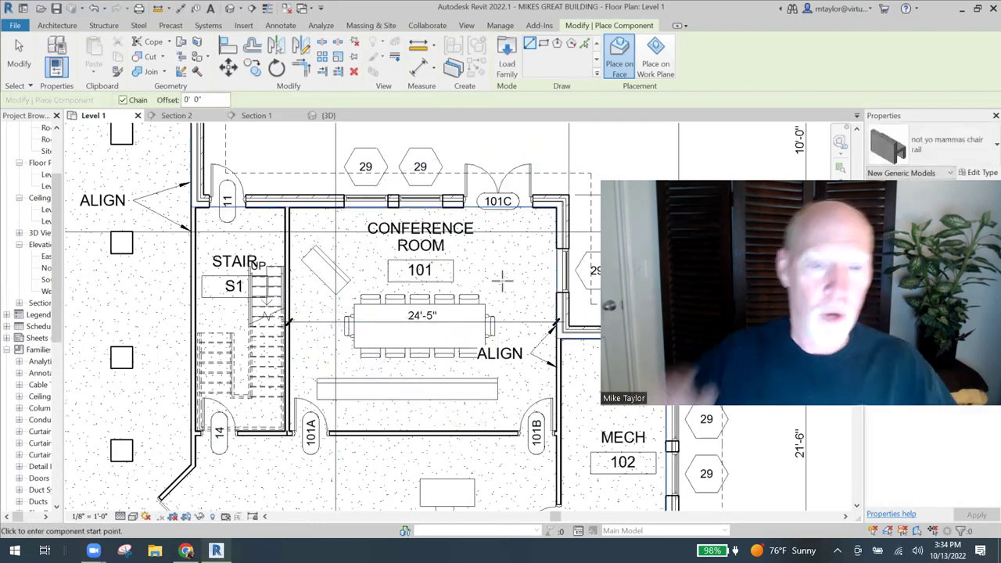
Step: Leave chair rail placement, open Section 2, and frame the lower-floor door and windows
key("Escape")
key("Escape")
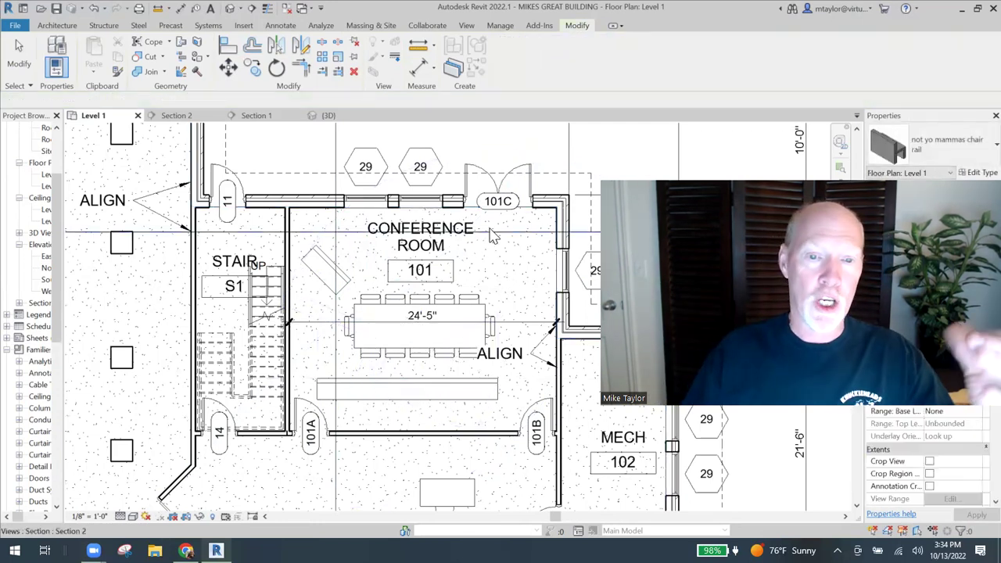
scroll(485, 238, "down", 3)
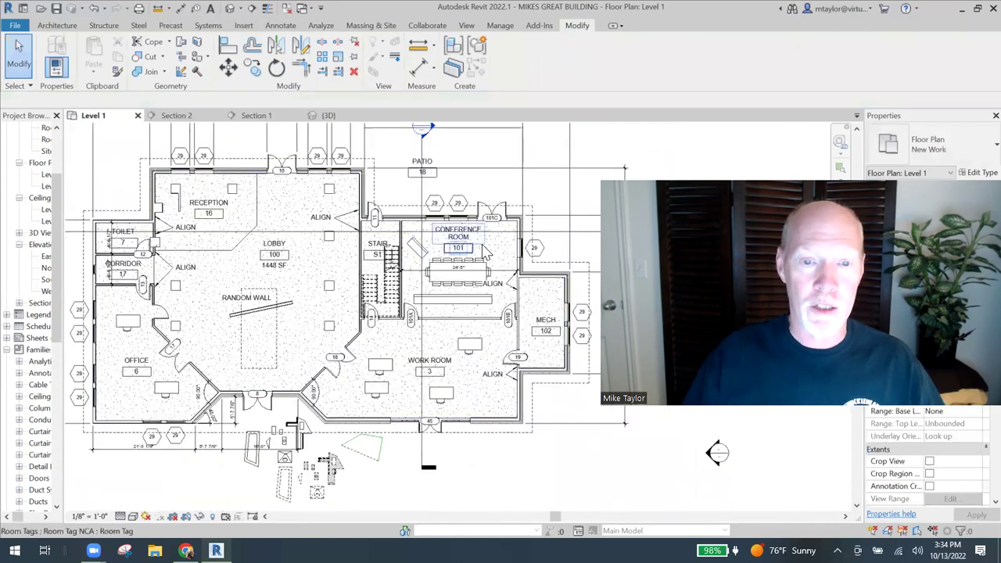
scroll(309, 262, "down", 2)
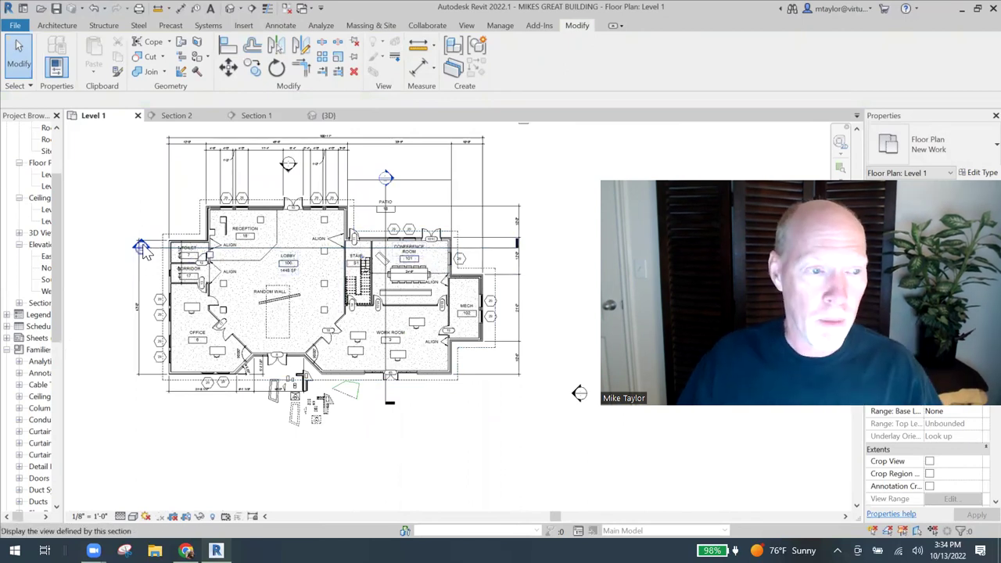
double_click(142, 249)
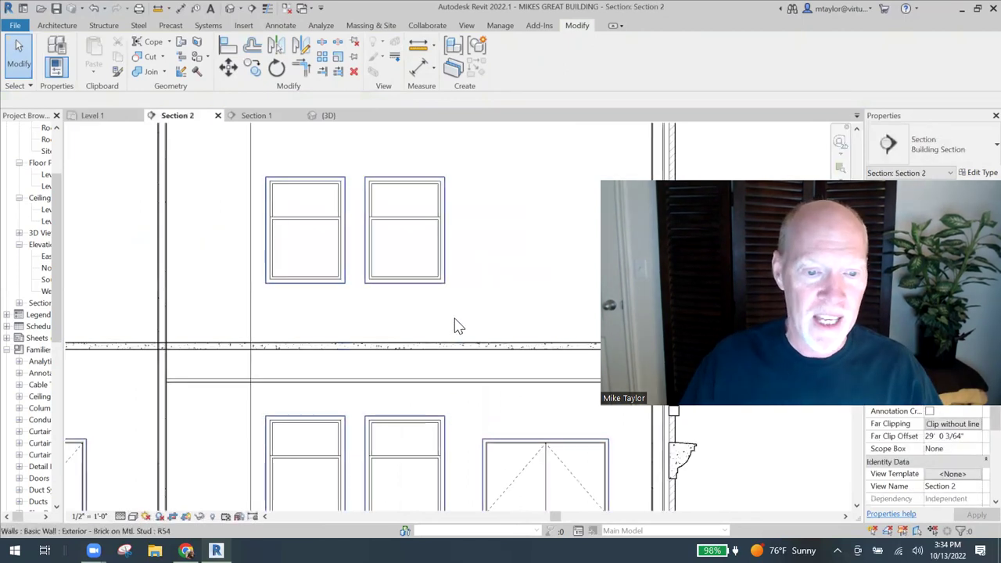
middle_click_drag(457, 327, 513, 239)
scroll(422, 328, "up", 2)
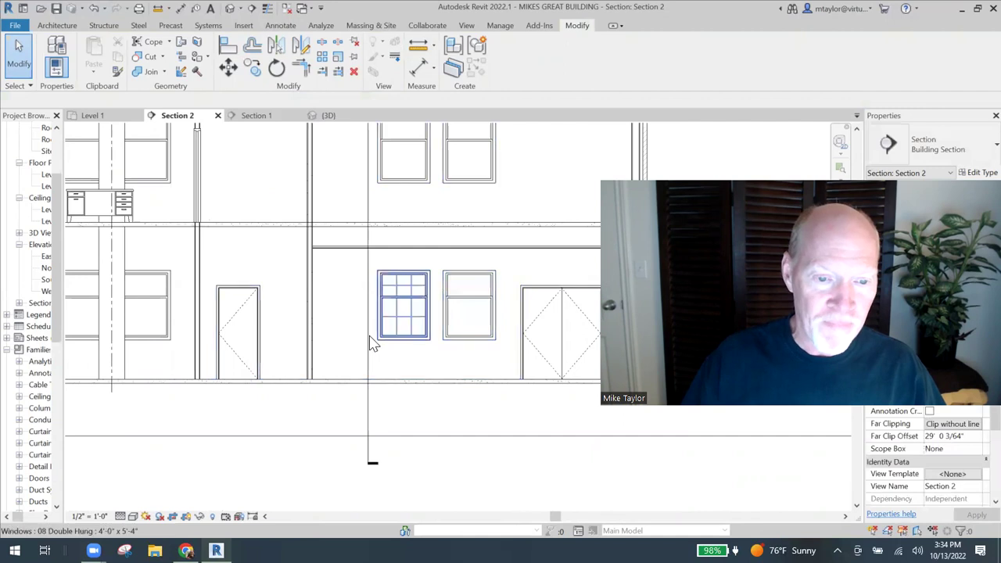
scroll(371, 341, "up", 2)
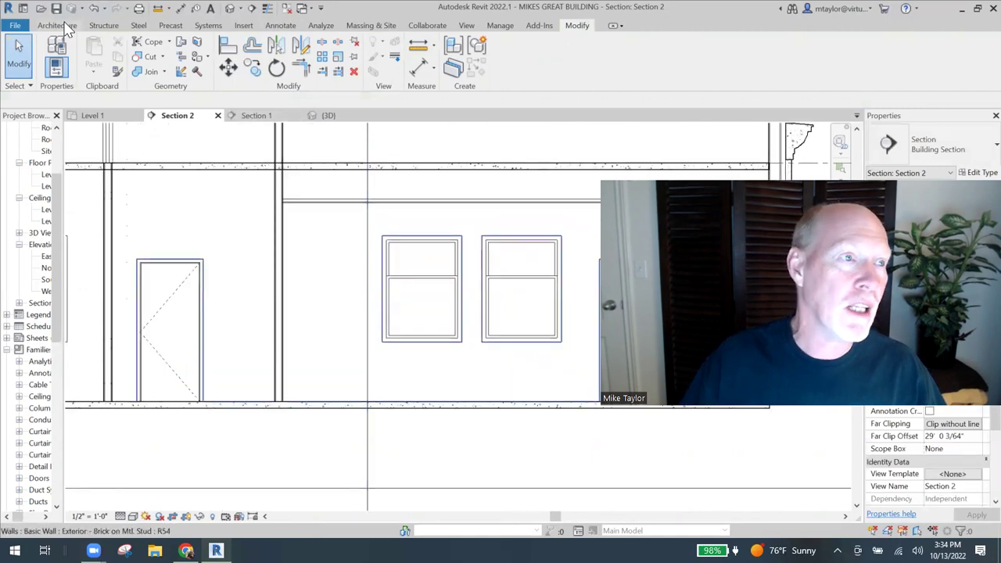
Step: Place a chair rail run in Section 2 from beside the wall toward the window
left_click(65, 26)
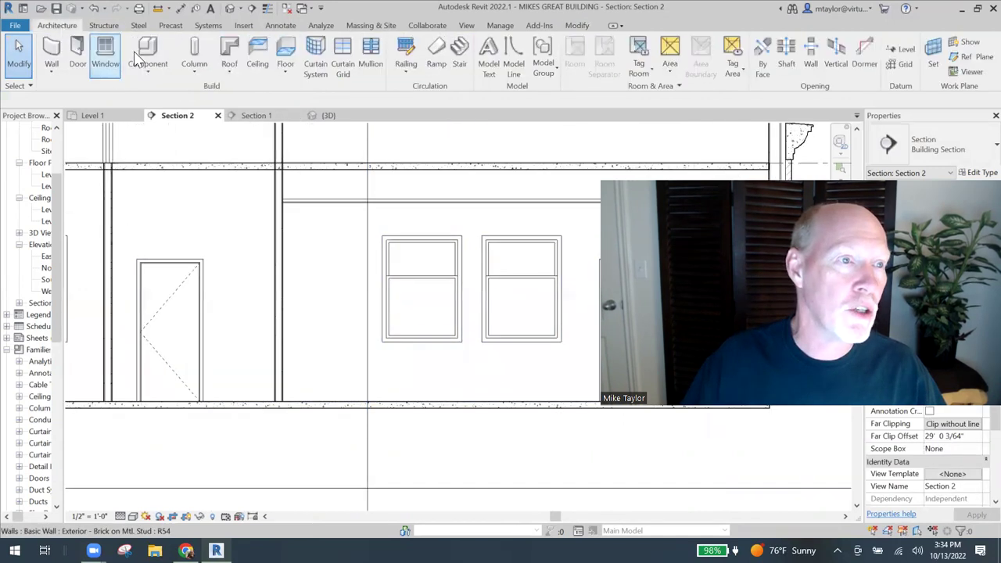
left_click(153, 48)
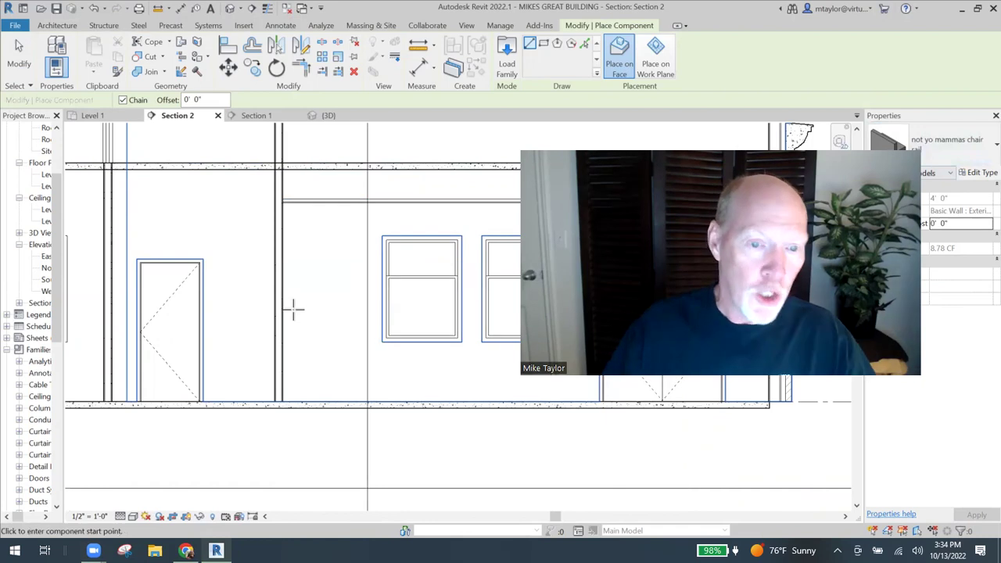
scroll(293, 309, "up", 2)
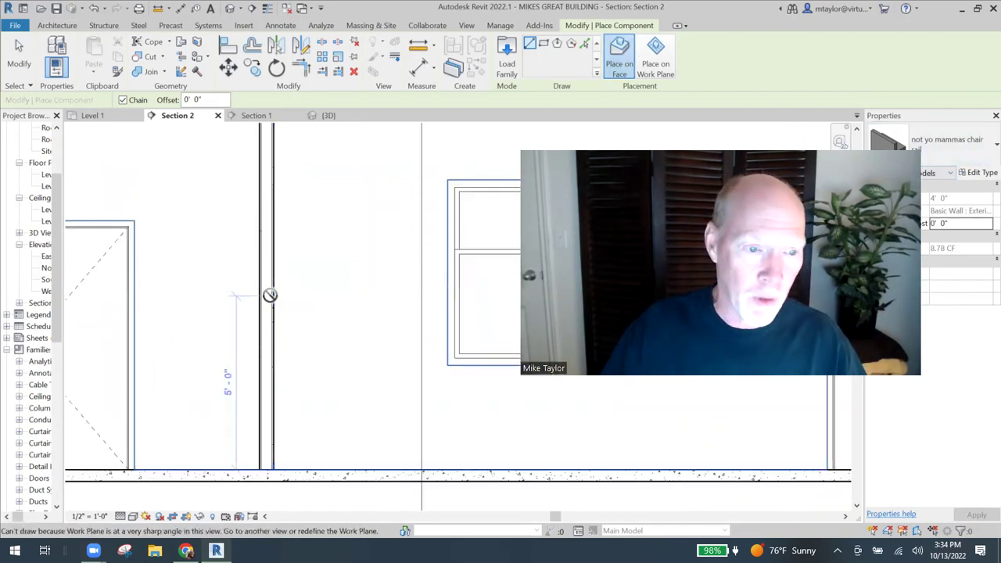
left_click(275, 297)
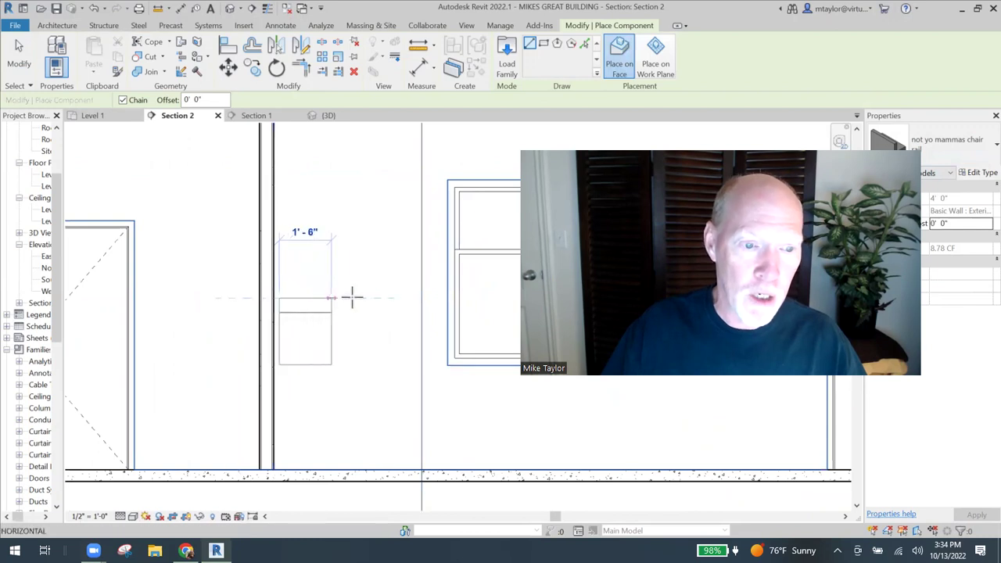
left_click(444, 298)
key("Escape")
key("Escape")
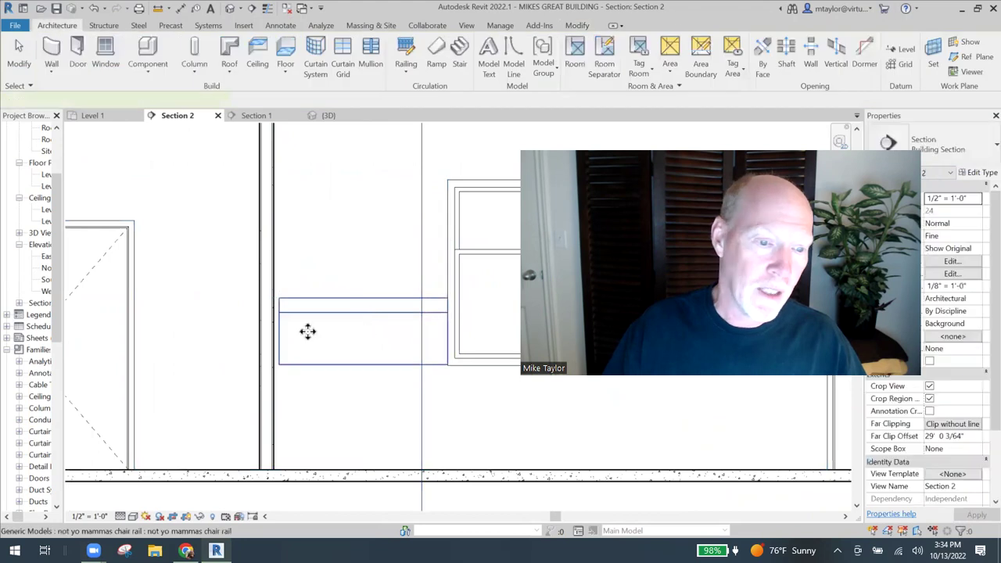
Step: Stretch the chair rail's left end onto the wall face
left_click(307, 331)
scroll(277, 305, "up", 2)
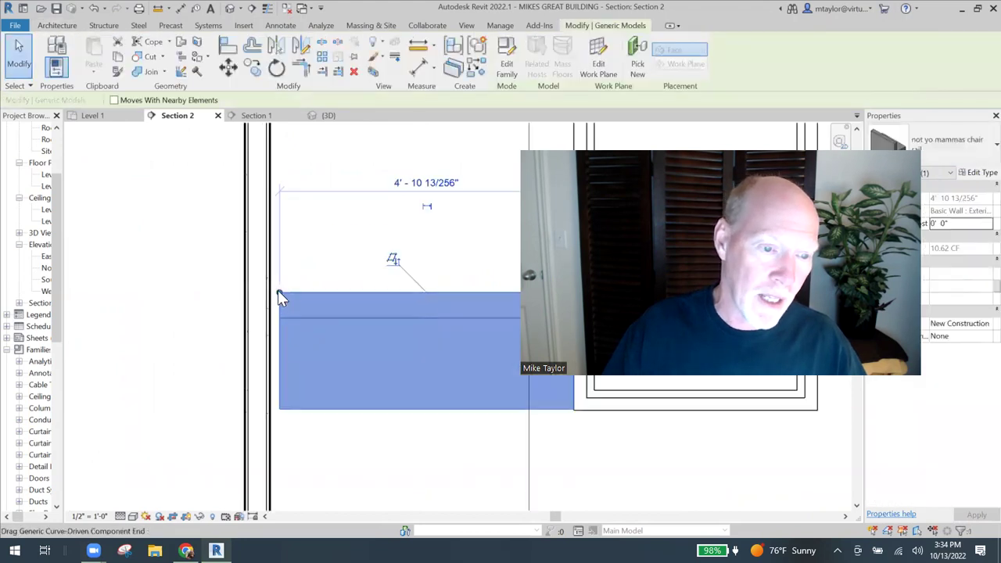
left_click_drag(279, 297, 271, 297)
scroll(308, 305, "down", 2)
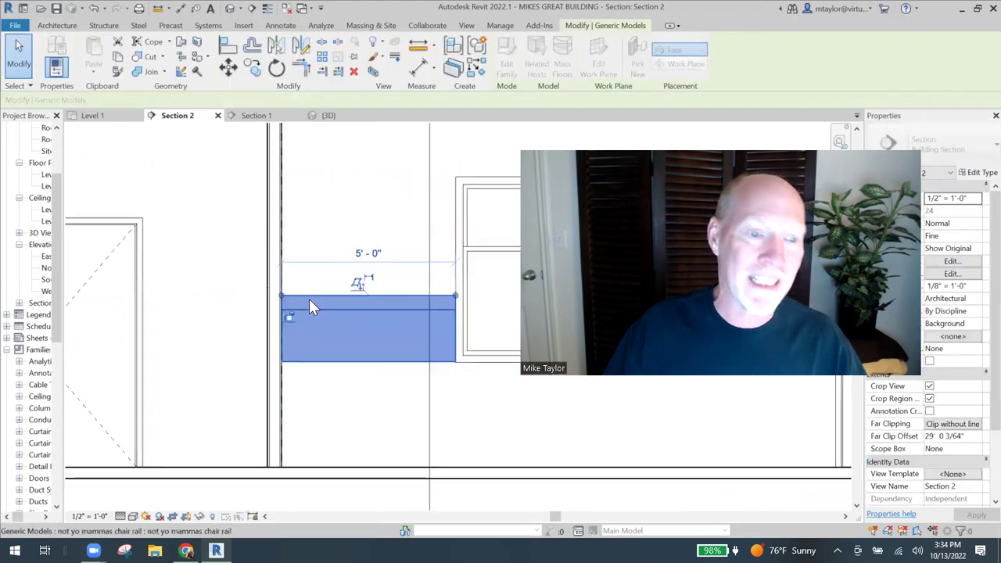
scroll(309, 305, "down", 2)
key("Escape")
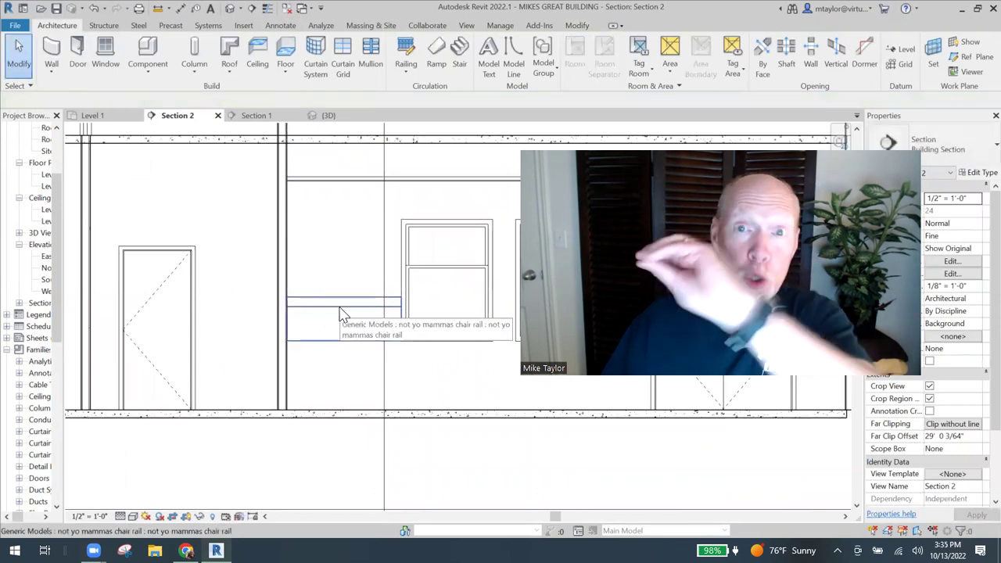
Step: Select the chair rail to confirm its 5'-0" length, then clear the selection
scroll(344, 312, "up", 2)
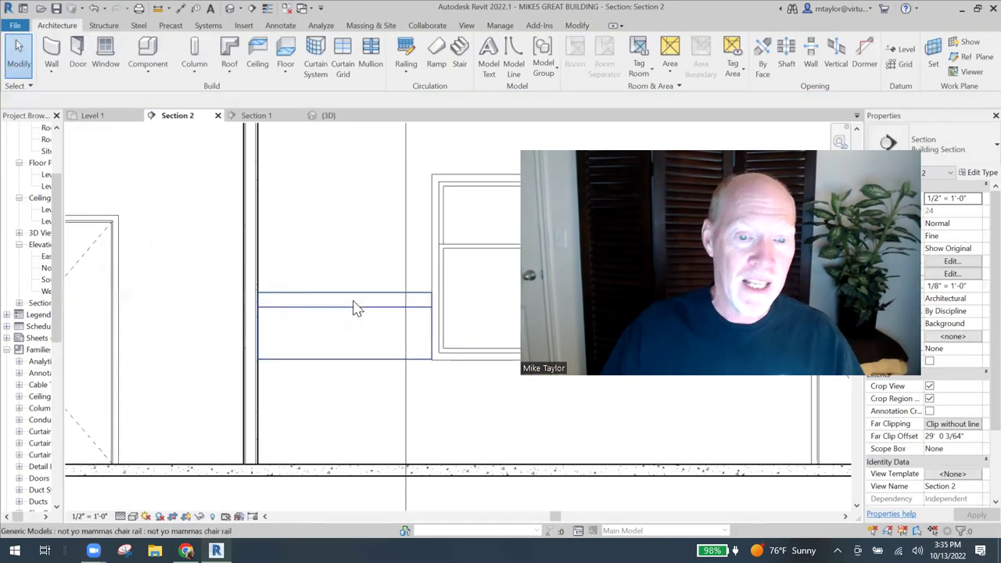
scroll(355, 313, "down", 1)
left_click(361, 318)
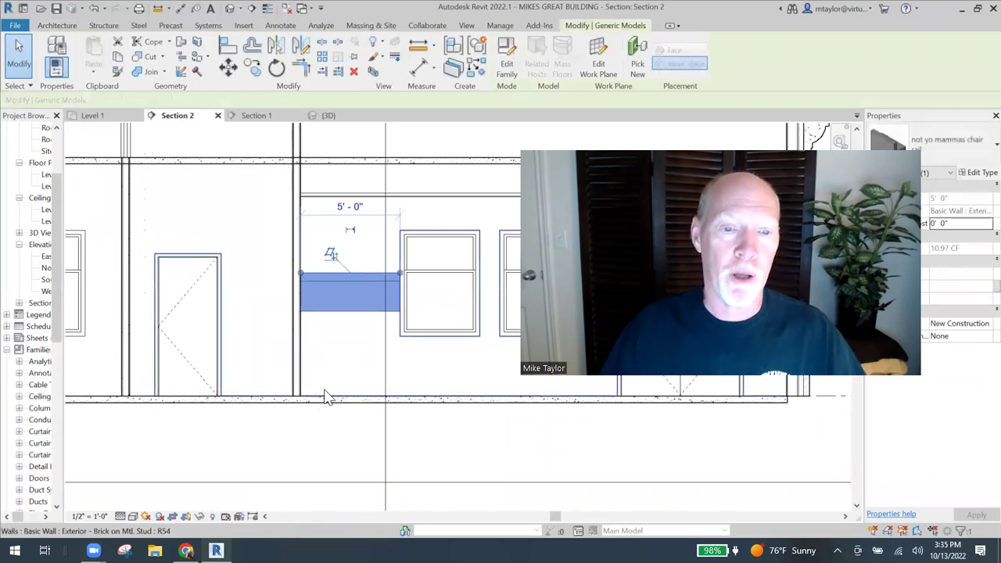
left_click(328, 398)
scroll(362, 350, "down", 1)
key("Escape")
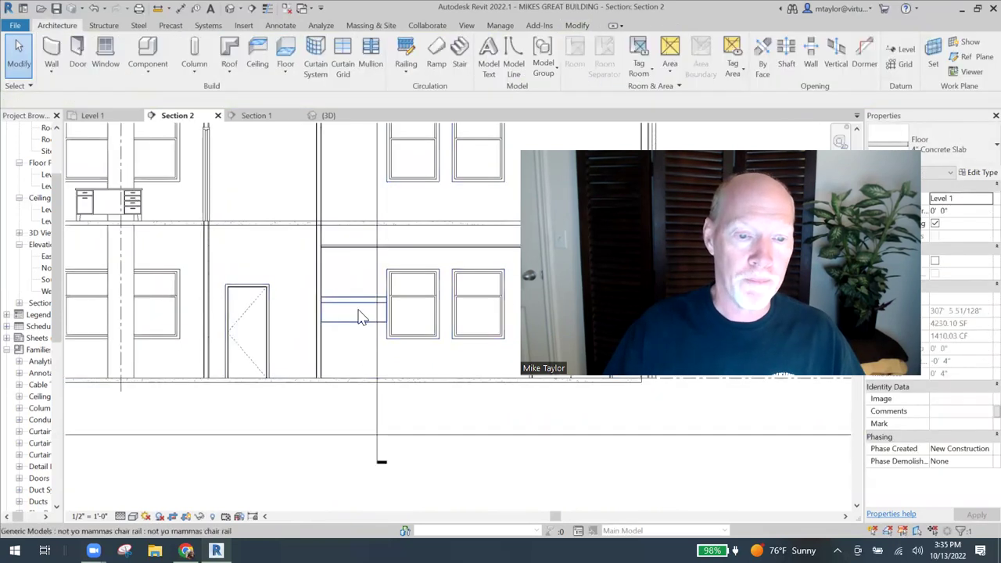
scroll(362, 316, "down", 2)
Step: Shift the Section 1 line slightly to the left
left_click(370, 201)
scroll(368, 192, "down", 1)
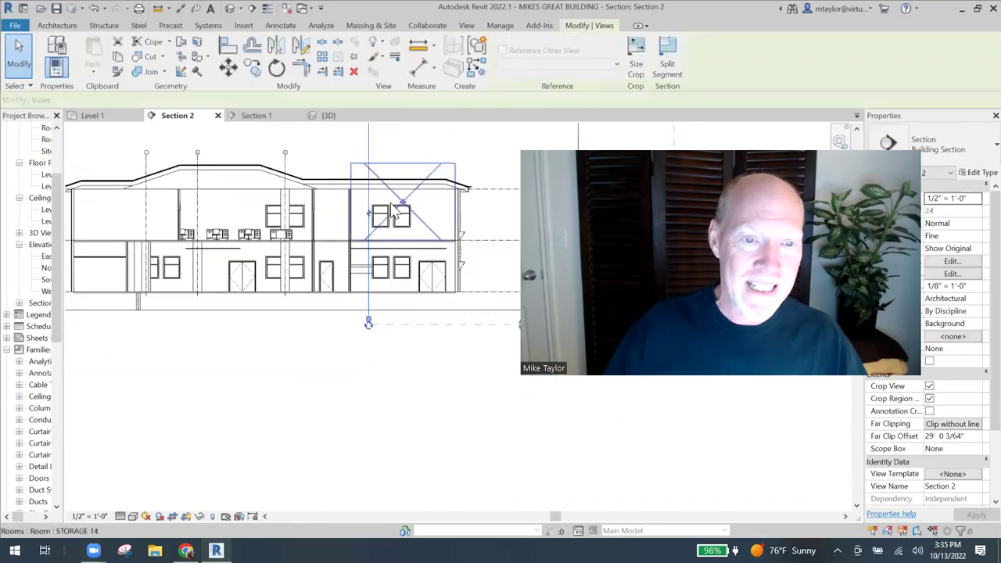
scroll(391, 207, "down", 1)
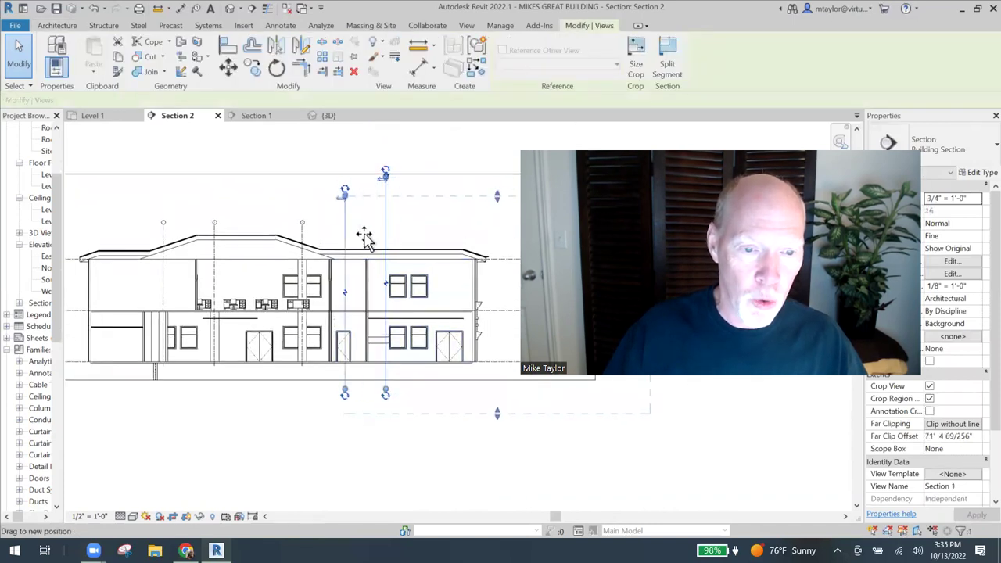
left_click_drag(386, 222, 378, 223)
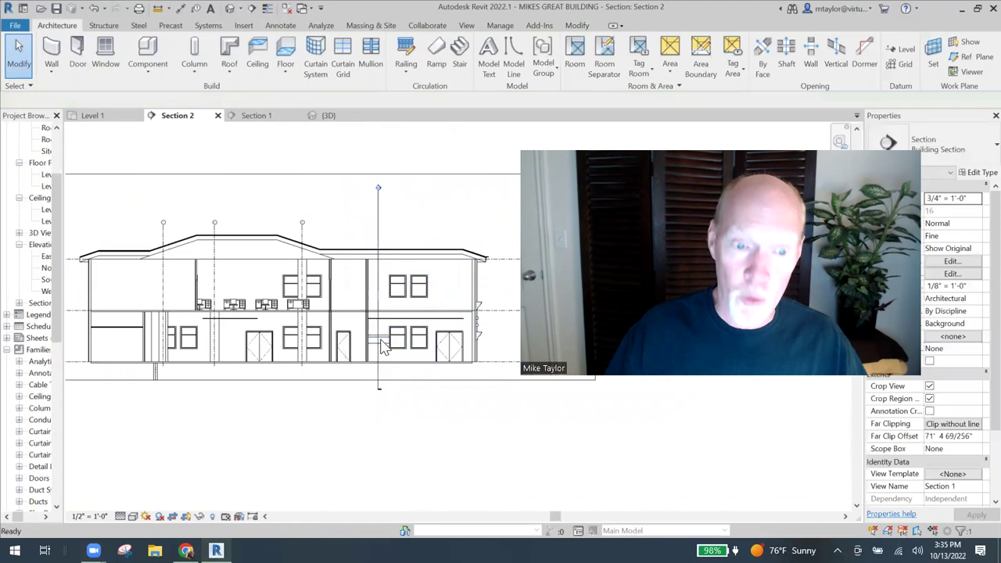
Step: Open Section 1 and frame the exterior wall with the chair rail profile
scroll(385, 337, "up", 1)
scroll(368, 340, "down", 1)
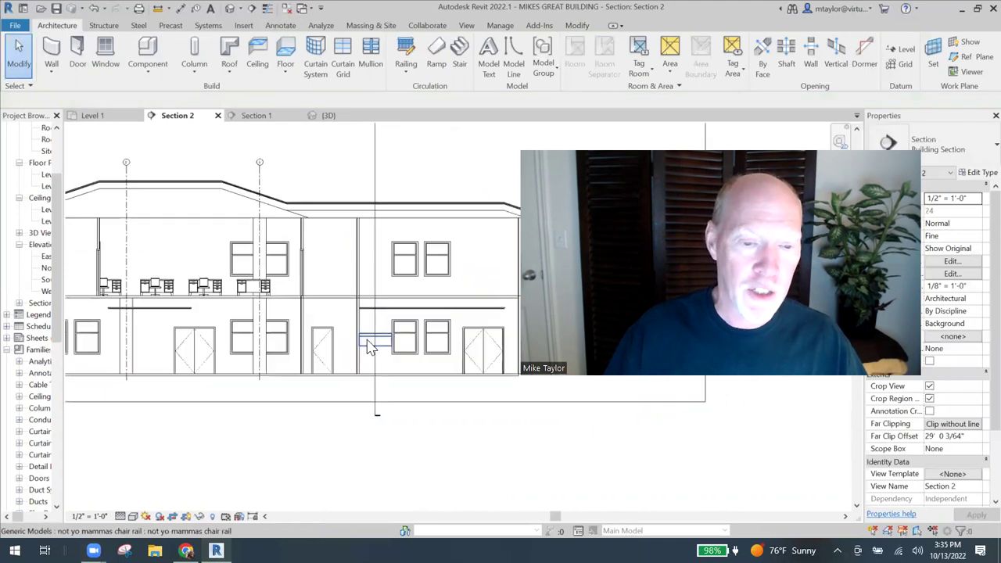
scroll(387, 207, "up", 1)
scroll(383, 190, "up", 1)
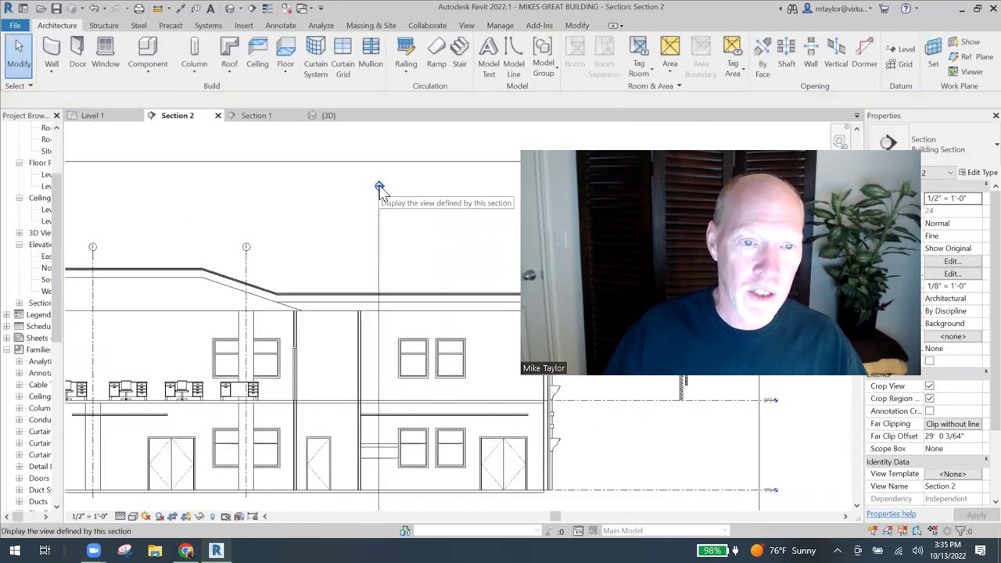
double_click(380, 187)
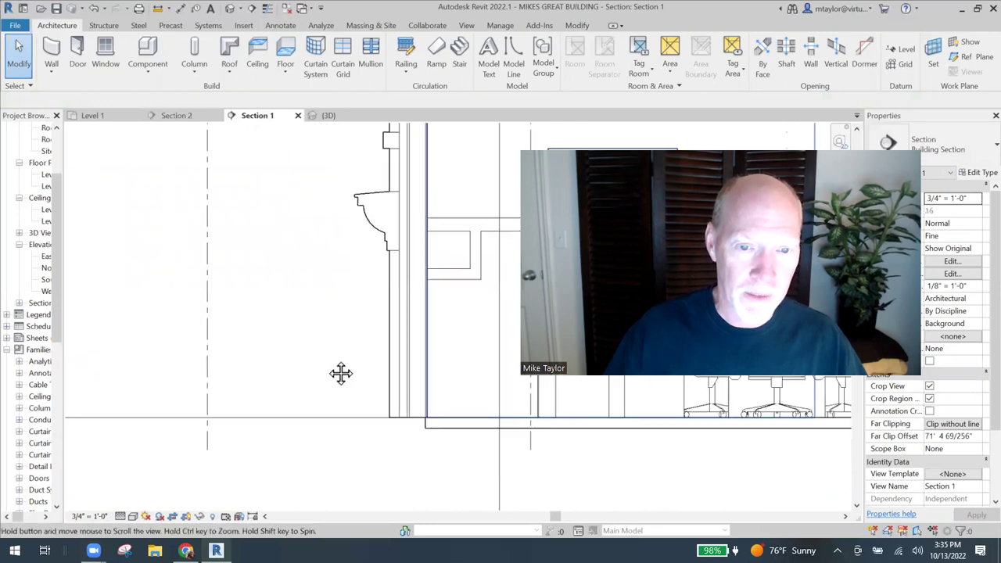
scroll(340, 373, "up", 3)
middle_click_drag(357, 328, 328, 304)
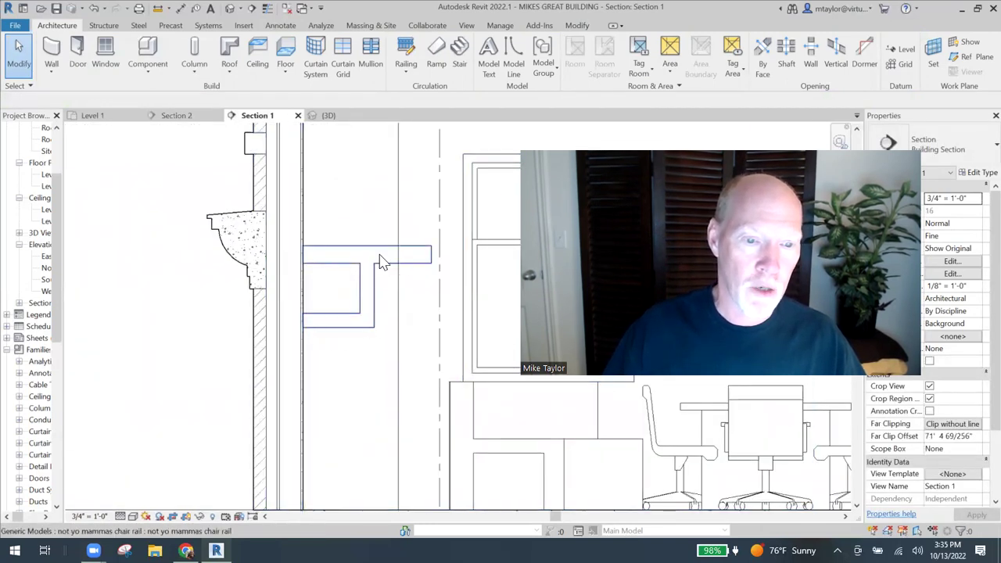
scroll(389, 275, "down", 2)
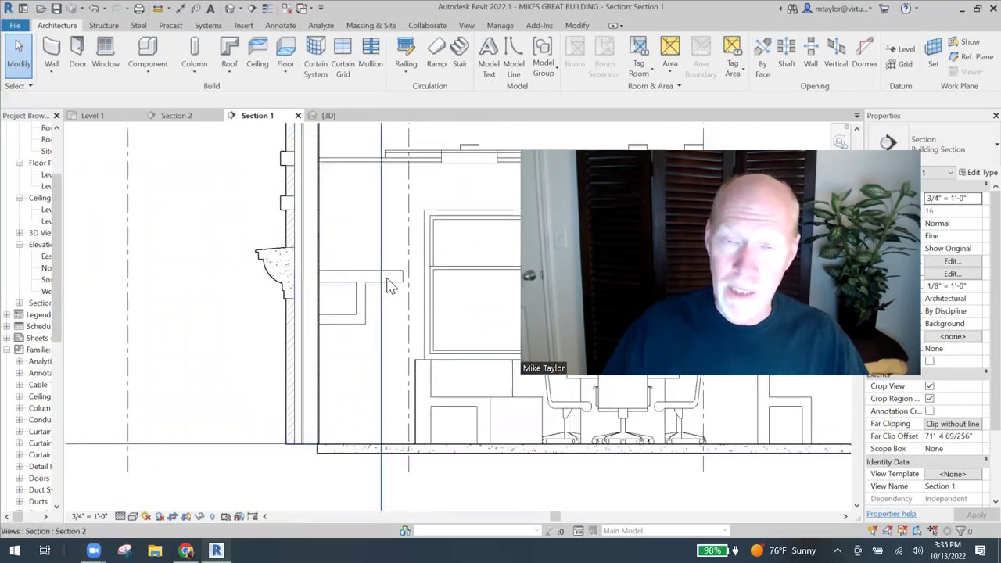
scroll(329, 277, "up", 3)
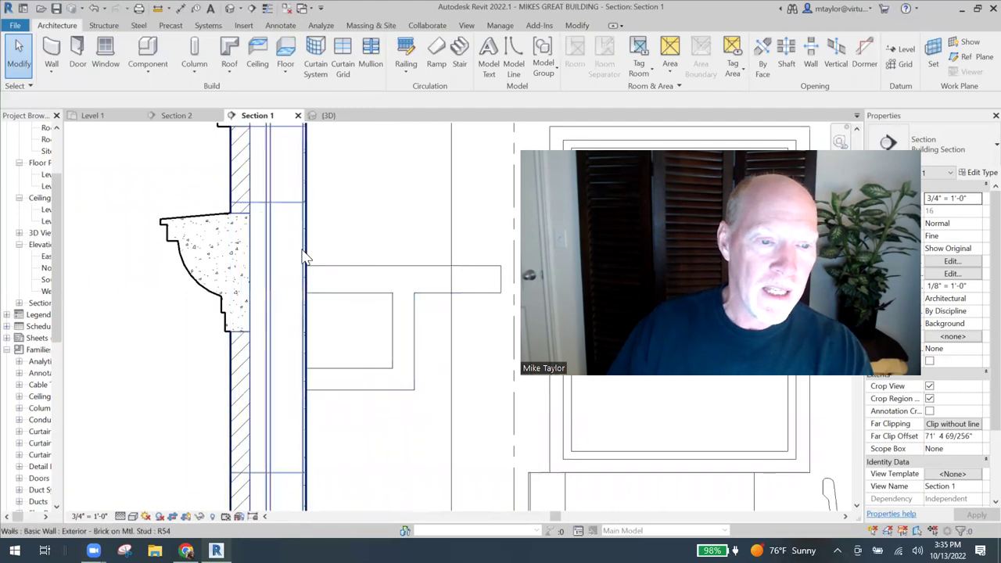
Step: Set the Section 1 view scale to 1/2" = 1'-0" and reframe the room
left_click(89, 517)
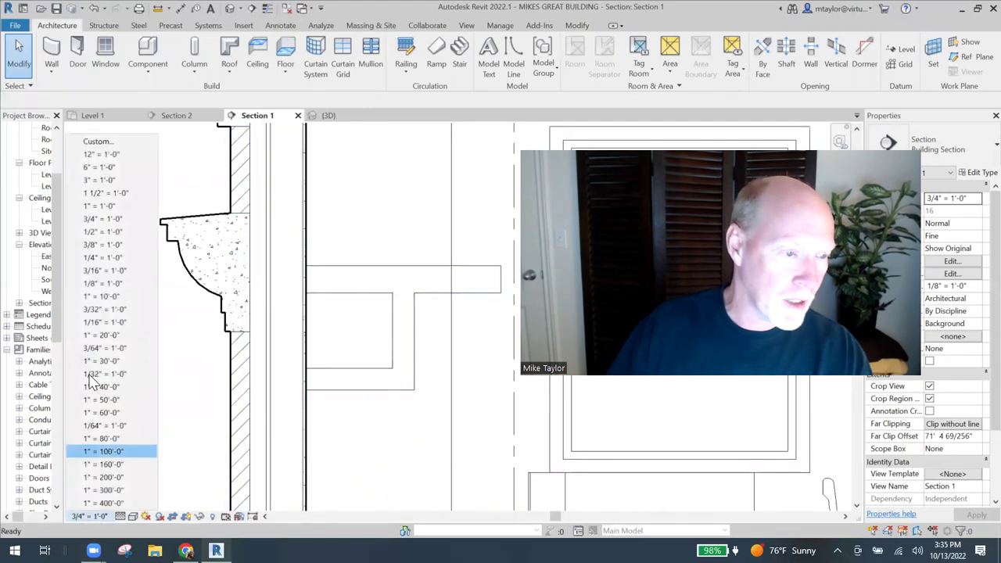
left_click(107, 232)
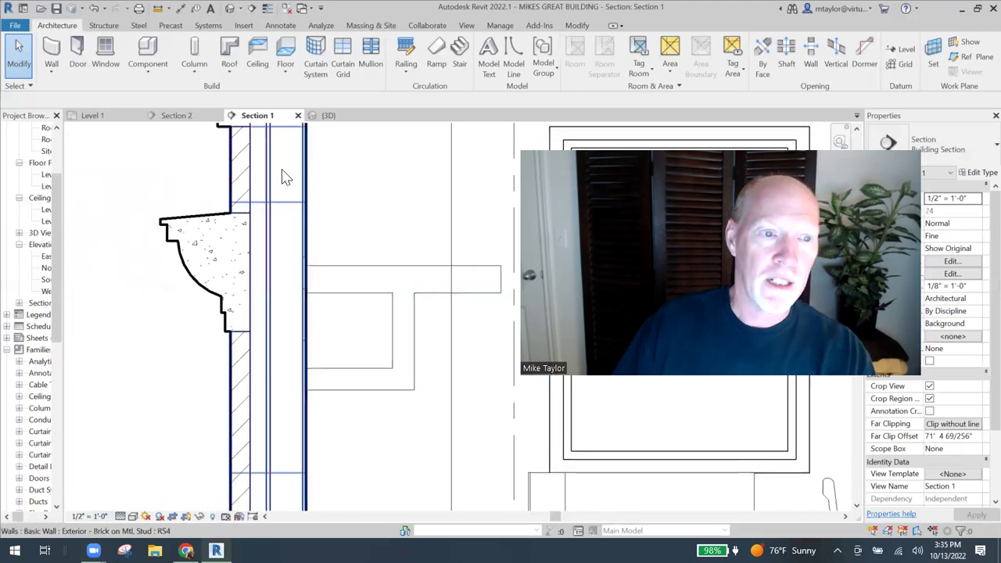
scroll(285, 177, "down", 2)
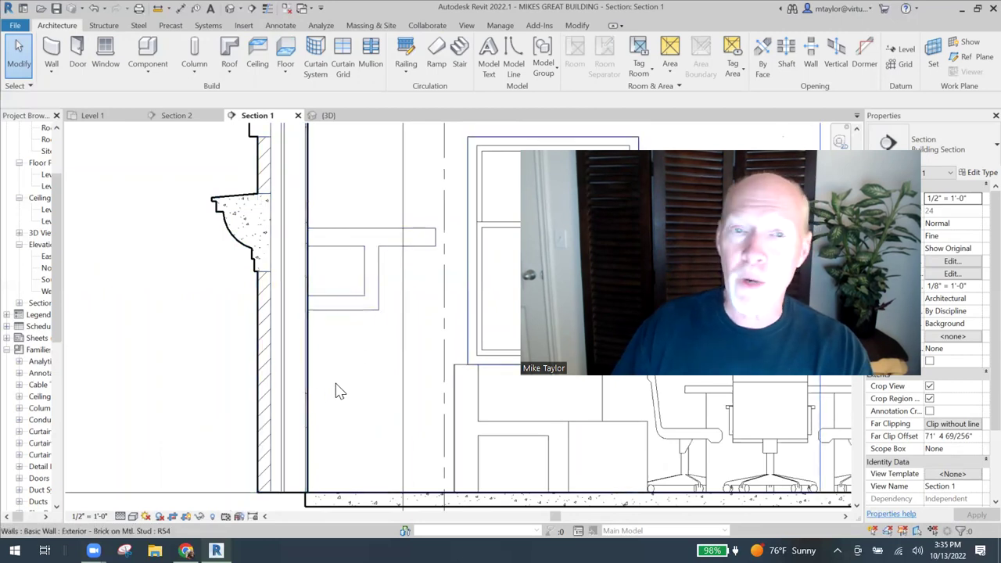
middle_click_drag(178, 362, 154, 372)
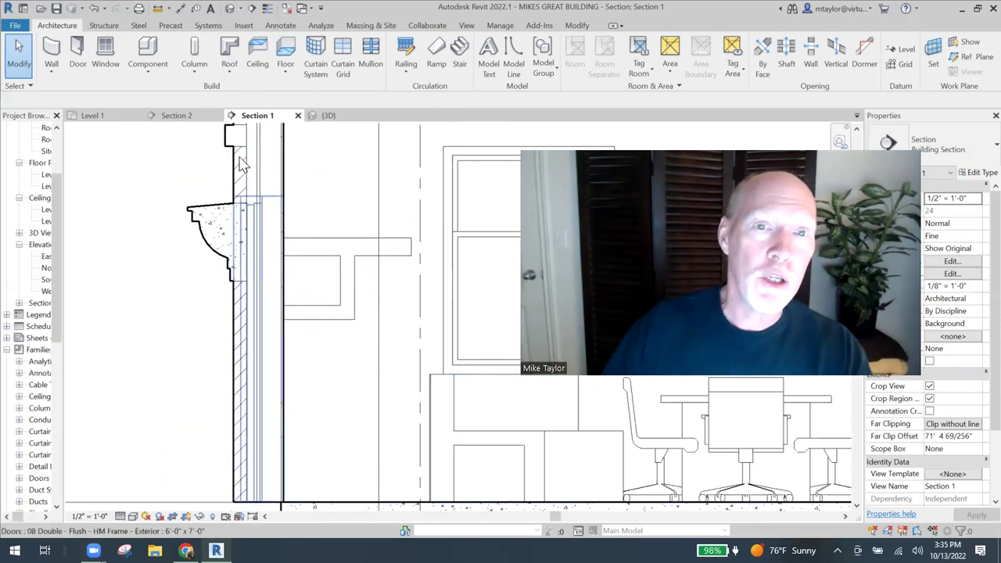
Step: Join the chair rail profile to the exterior brick wall using Join Geometry
left_click(577, 26)
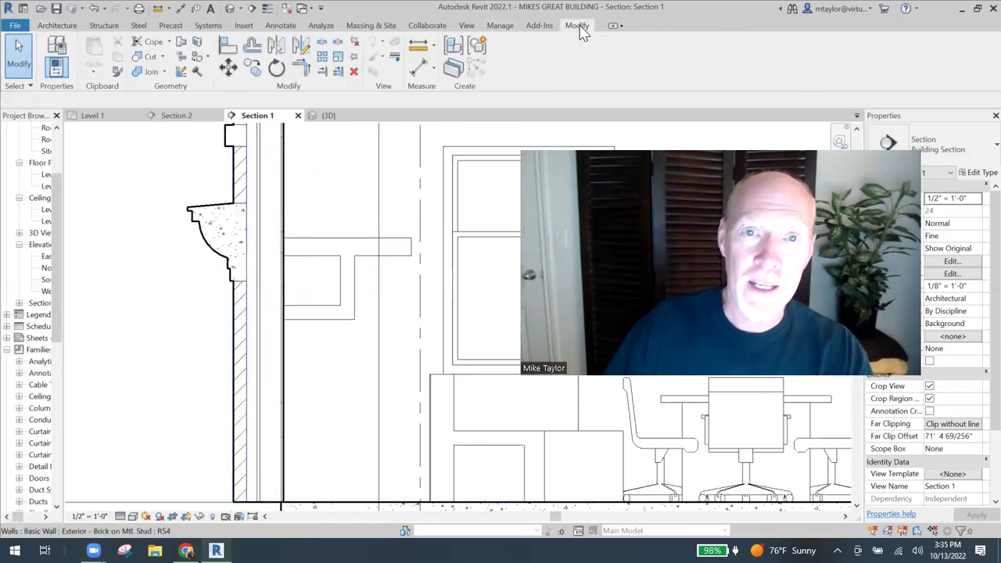
left_click(151, 74)
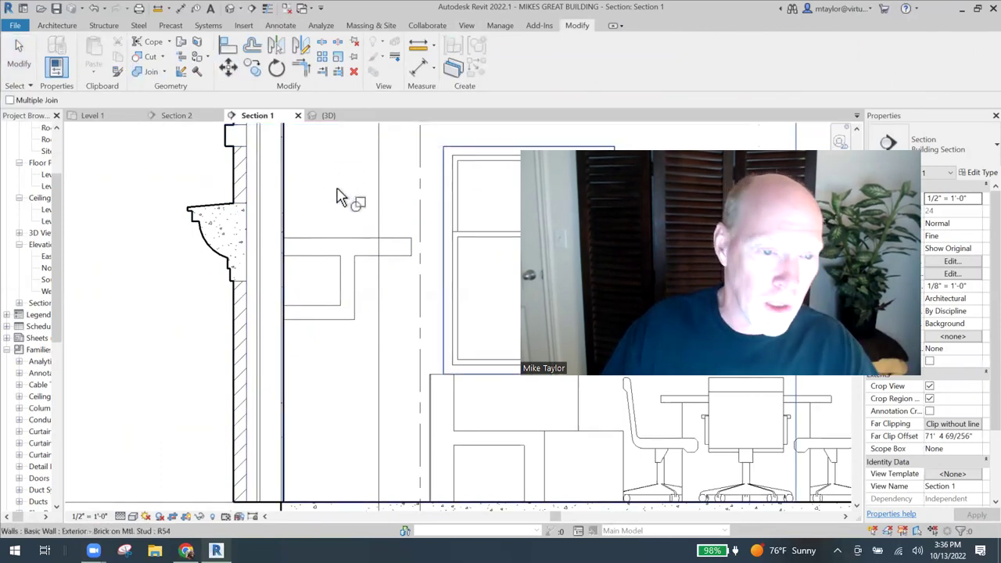
left_click(342, 245)
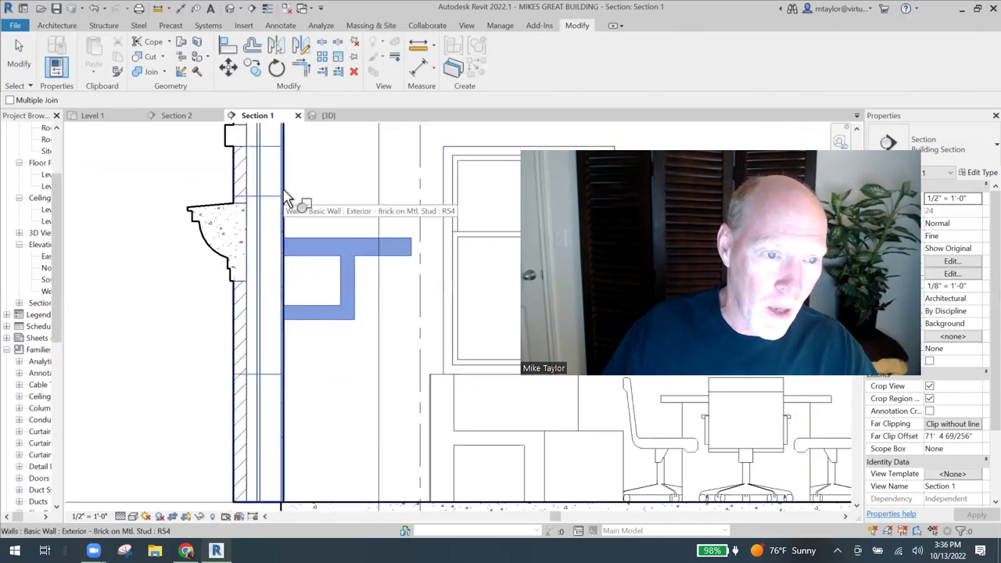
left_click(286, 195)
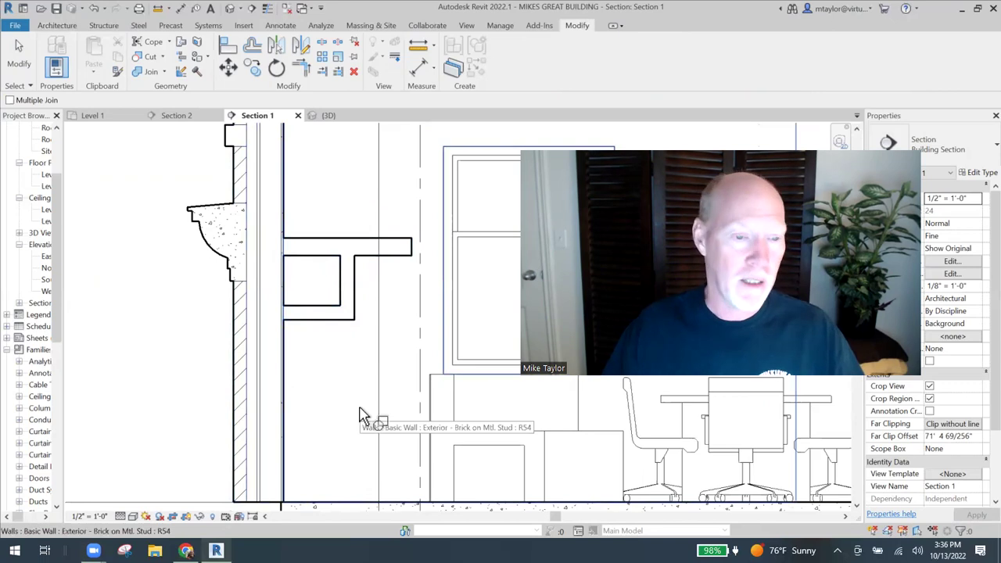
key("Escape")
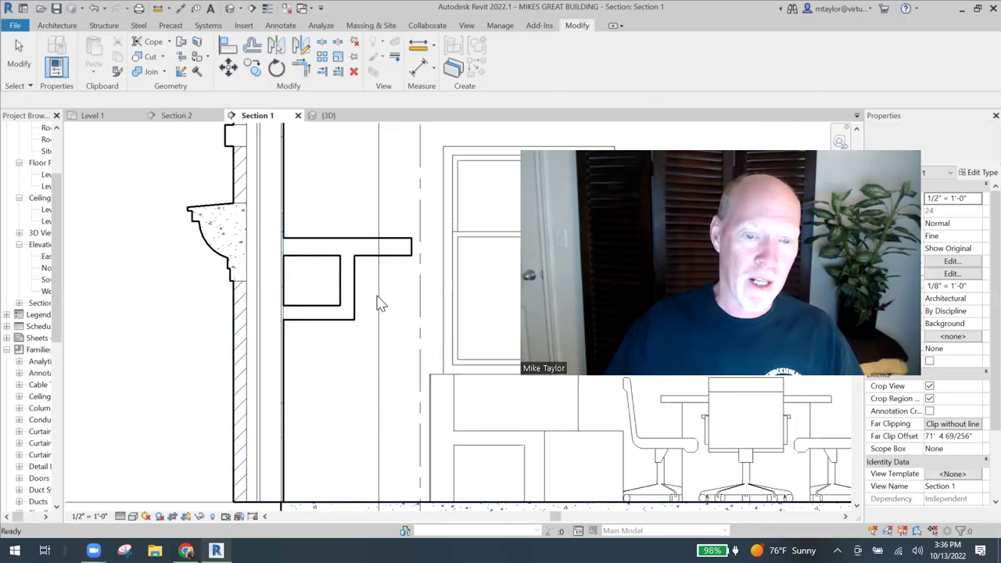
scroll(377, 303, "down", 2)
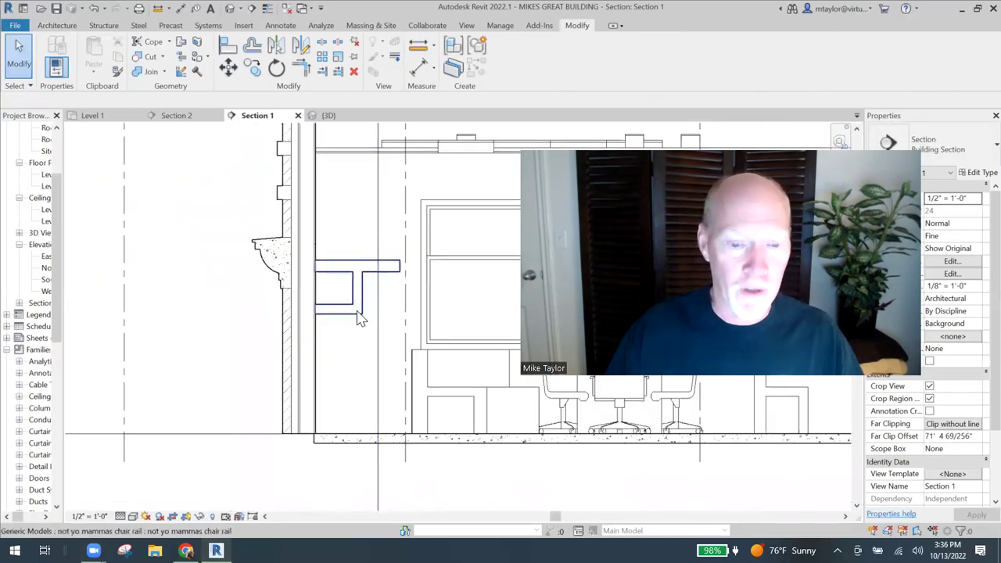
Step: Pan across Section 1 to the rail profile near the floor on the far side
middle_click_drag(328, 323, 195, 286)
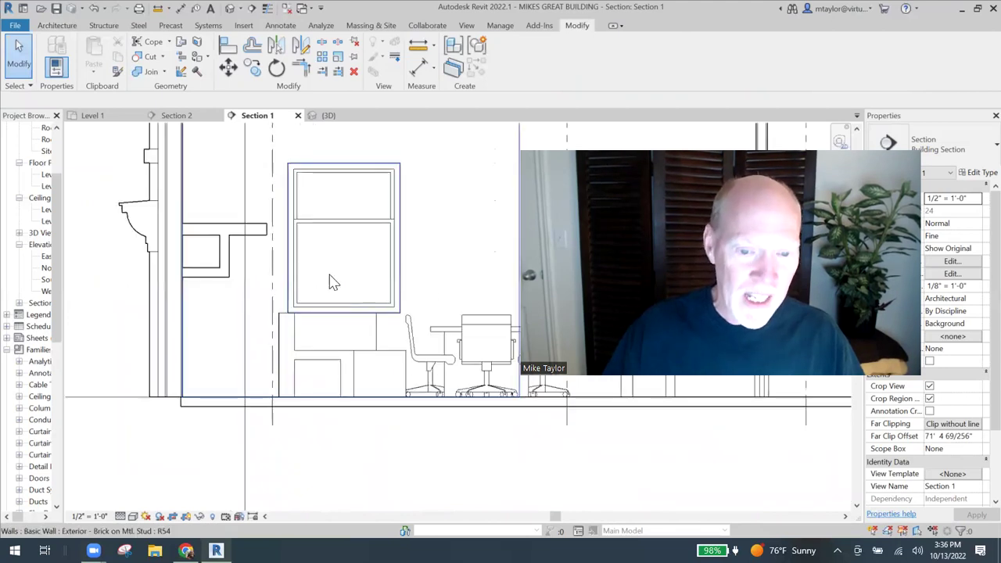
middle_click_drag(331, 283, 173, 283)
middle_click_drag(373, 344, 369, 373)
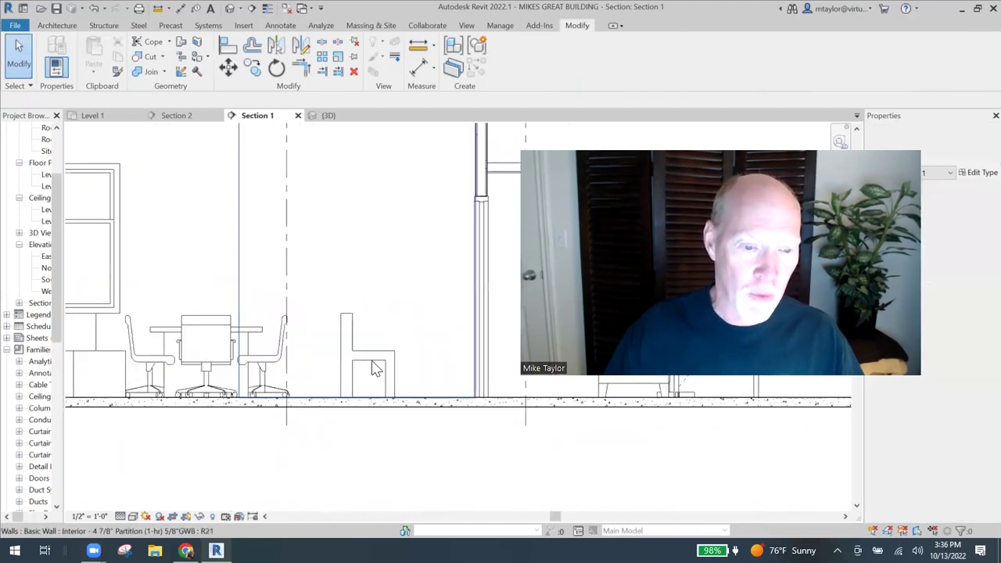
scroll(373, 366, "up", 3)
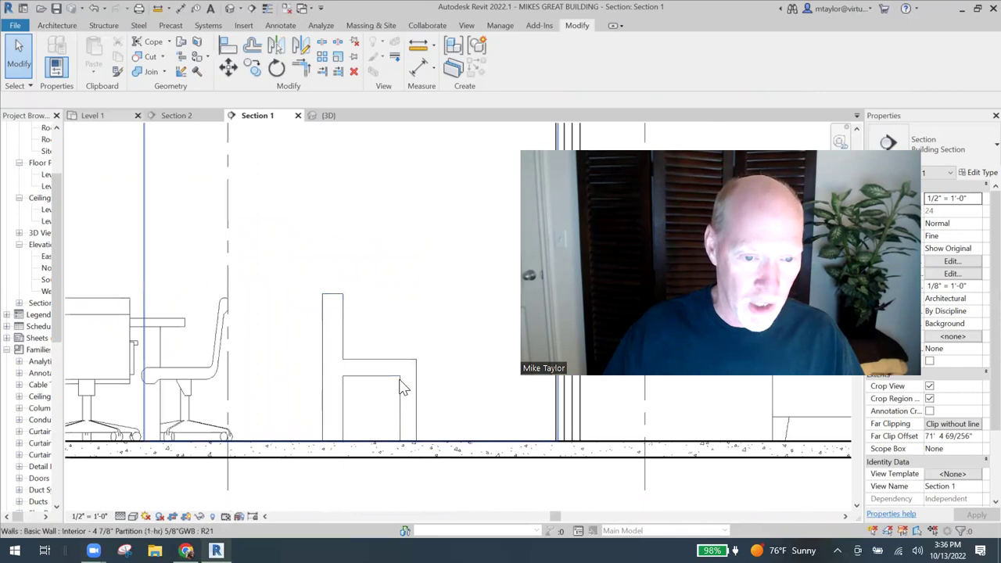
Step: Nudge the Section 1 line slightly right in Level 1, then return to Section 1
key("ctrl+Tab")
scroll(395, 288, "down", 1)
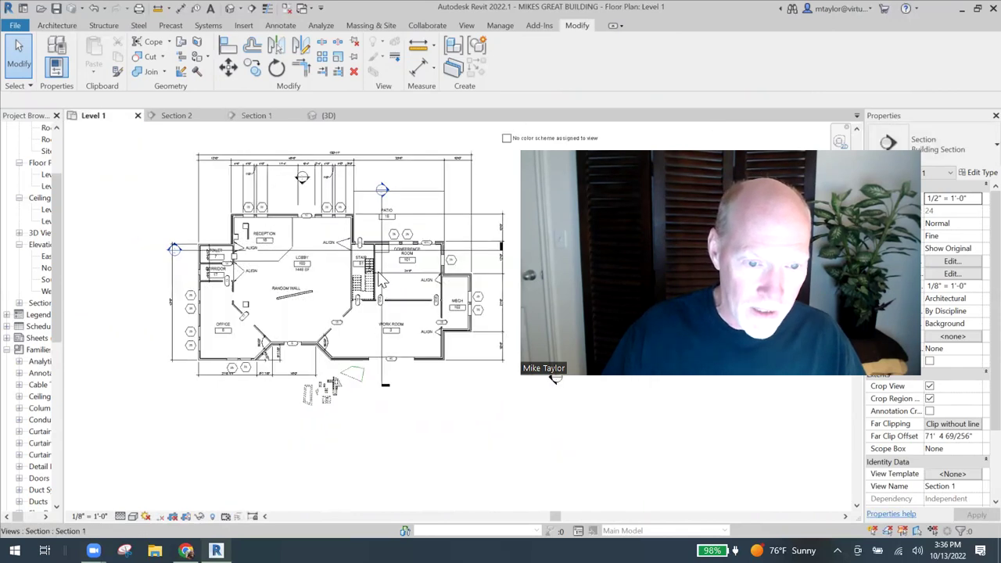
scroll(381, 281, "up", 3)
left_click(377, 269)
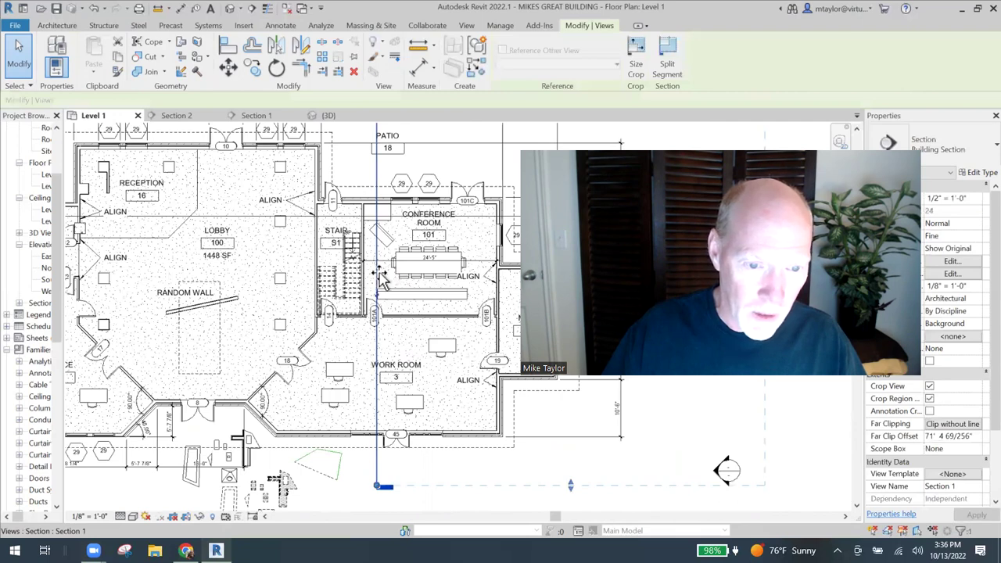
left_click_drag(381, 279, 383, 280)
left_click_drag(387, 329, 383, 292)
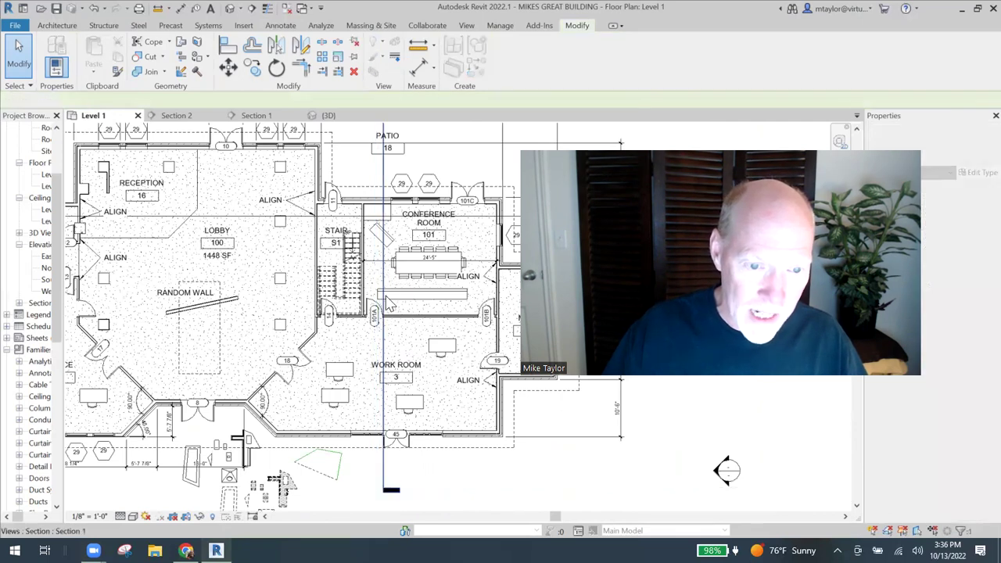
scroll(395, 290, "up", 3)
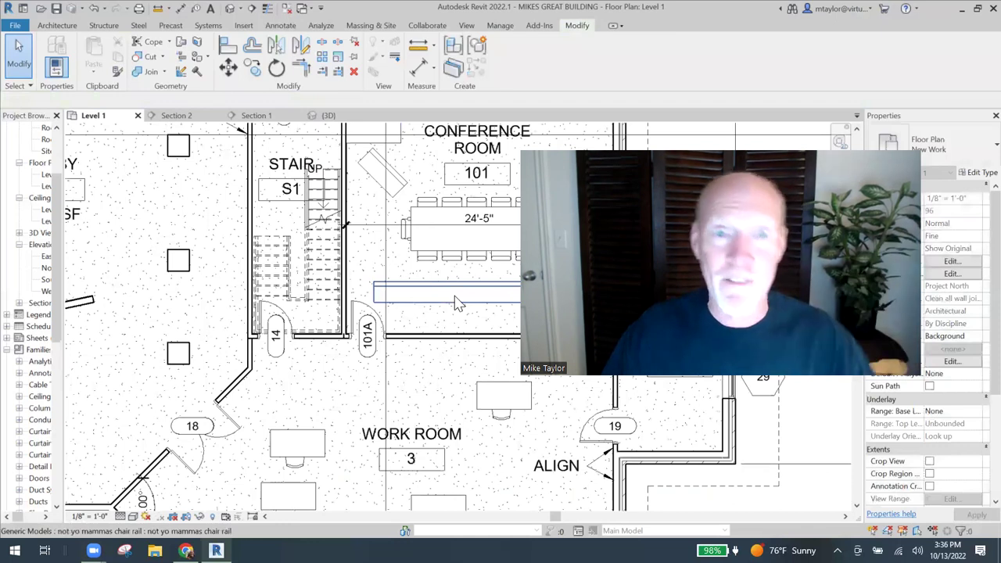
left_click(263, 131)
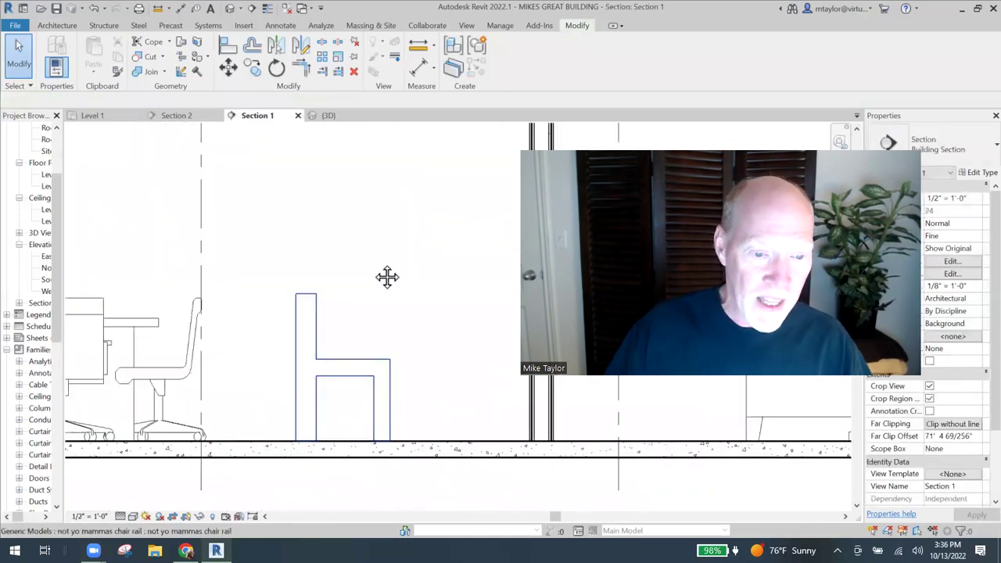
scroll(387, 276, "down", 2)
scroll(352, 273, "up", 2)
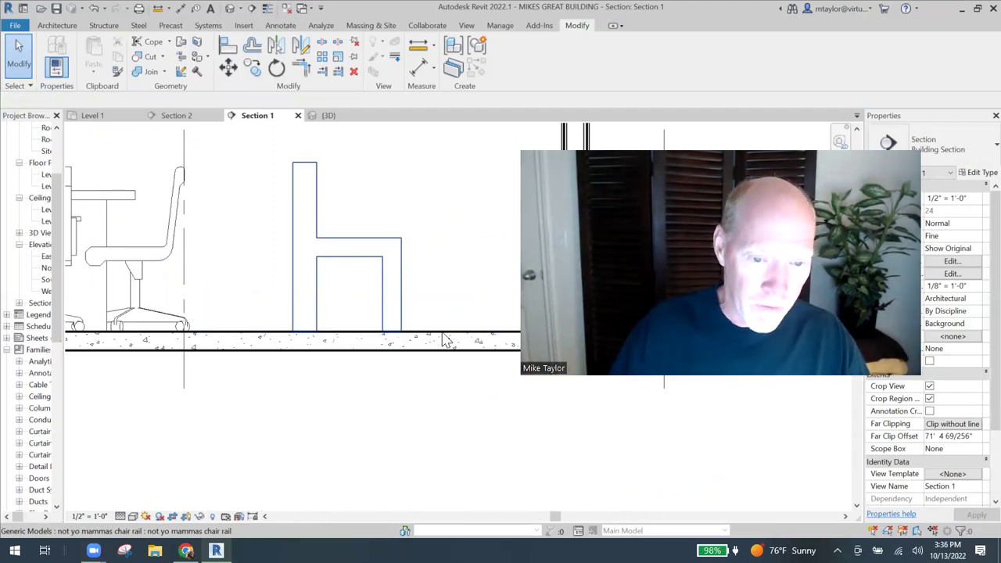
Step: Join the chair rail near the floor to the 4" concrete floor slab
key("Tab")
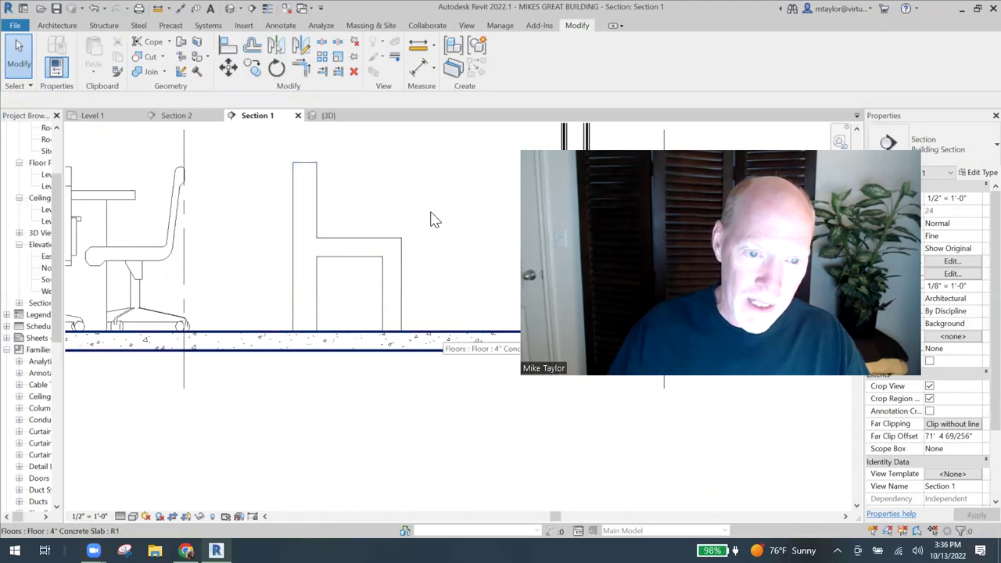
key("Tab")
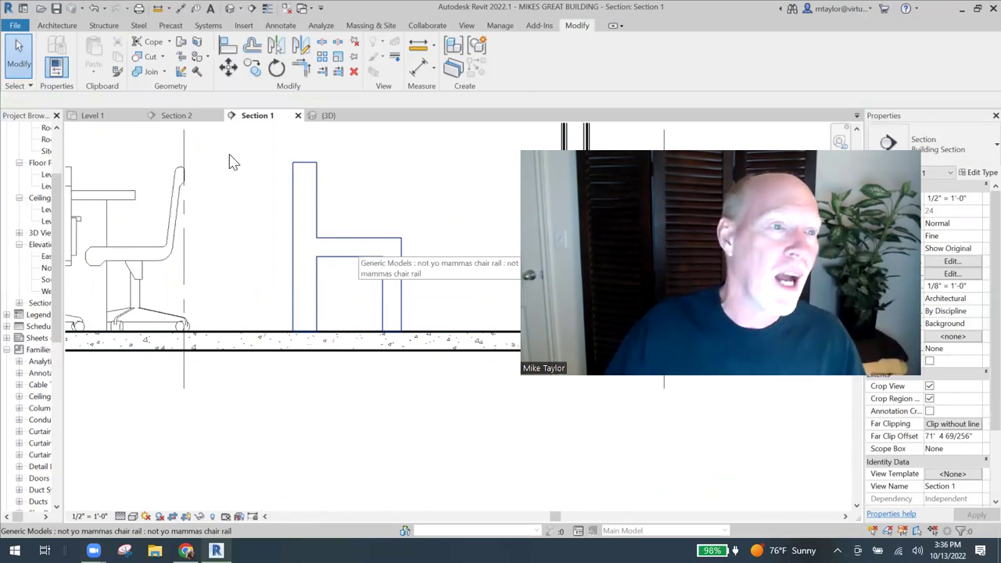
left_click(147, 72)
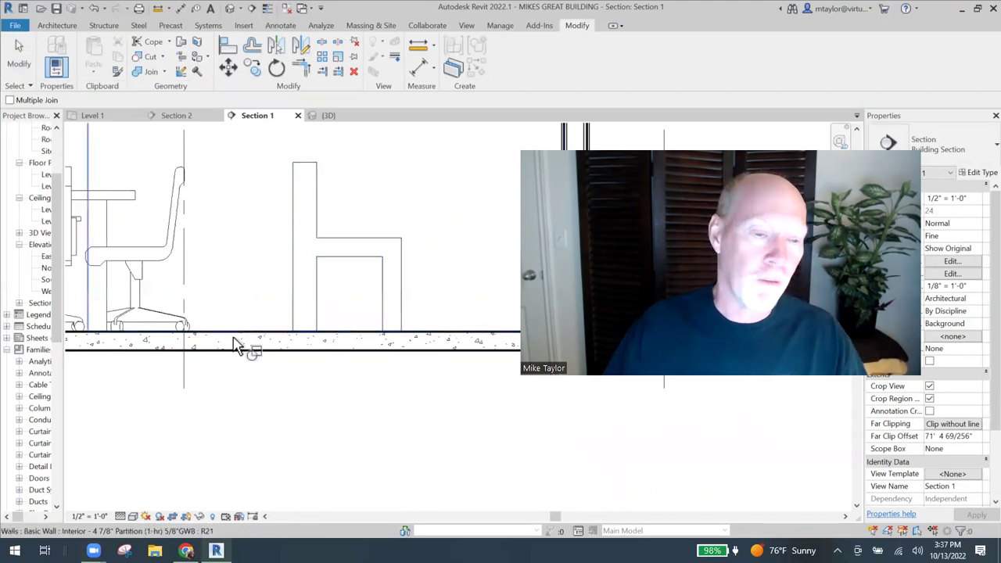
left_click(341, 275)
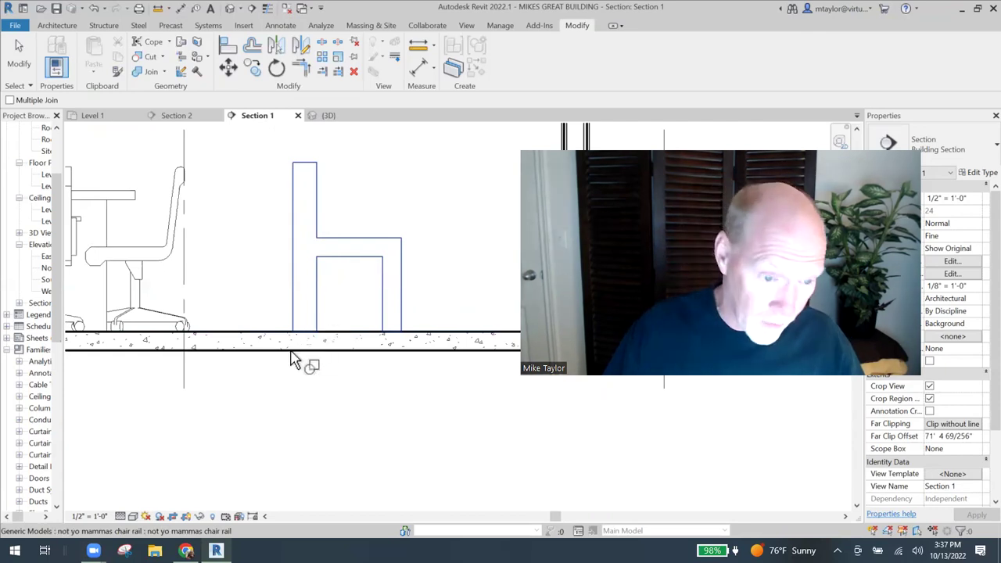
left_click(291, 358)
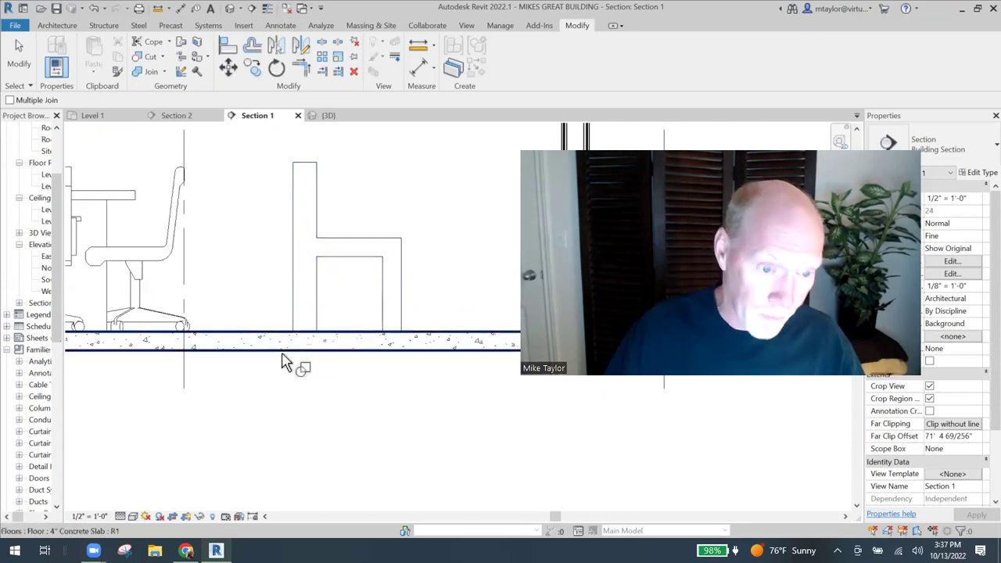
left_click(304, 285)
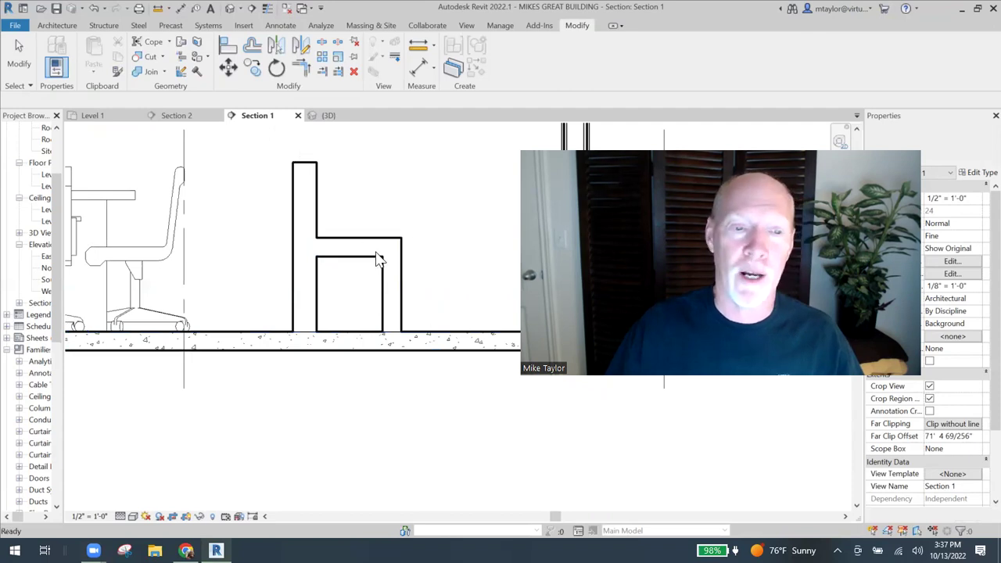
Step: Pan to the exterior wall beside the window and select the chair rail molding
scroll(378, 260, "down", 3)
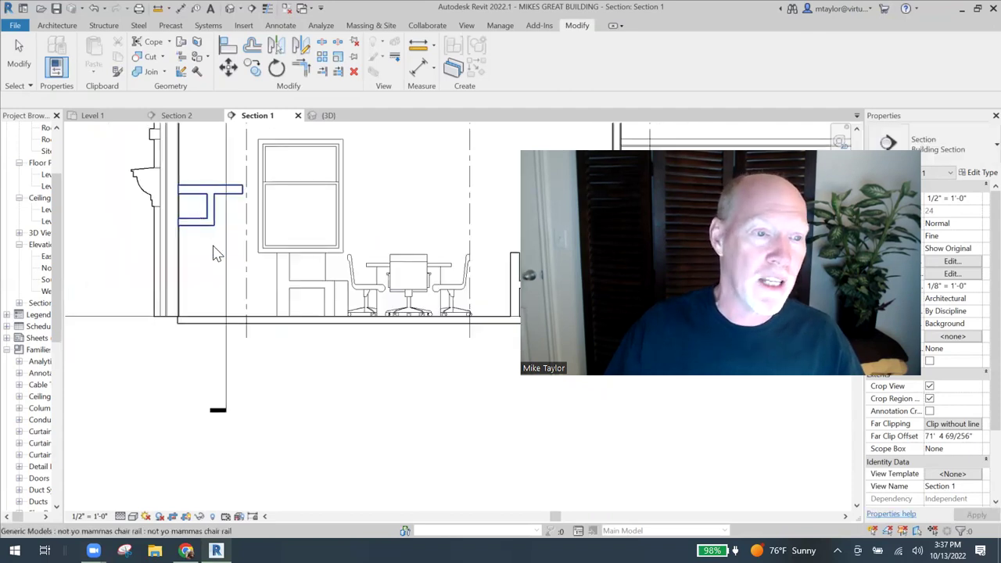
middle_click_drag(217, 254, 240, 301)
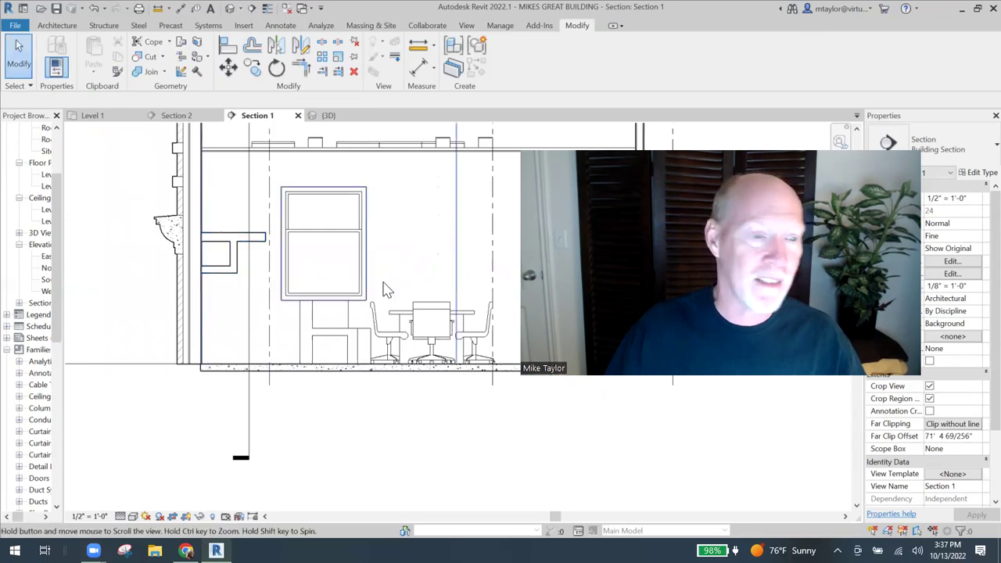
scroll(383, 289, "right", 3, "shift")
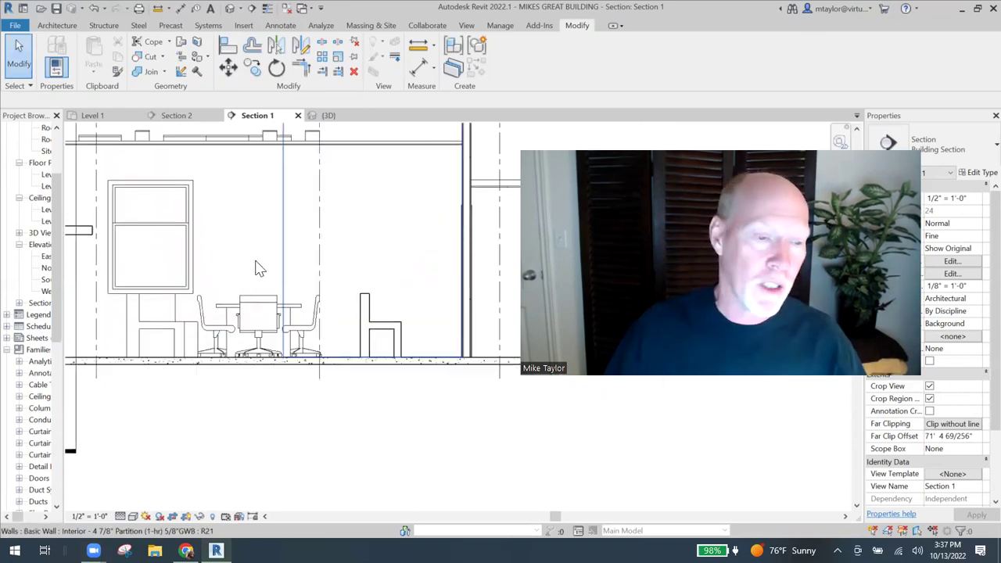
middle_click_drag(172, 273, 293, 285)
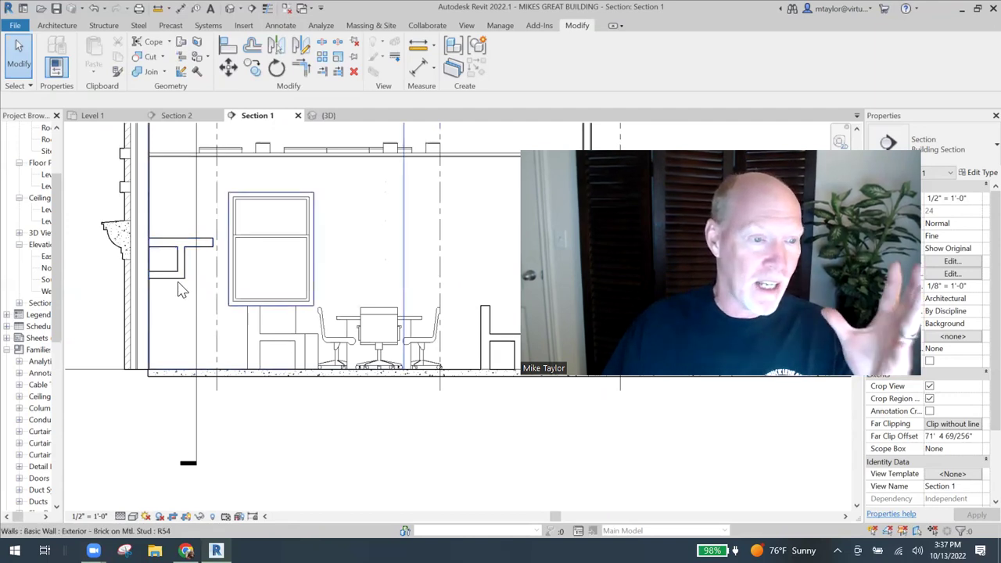
scroll(219, 341, "up", 2)
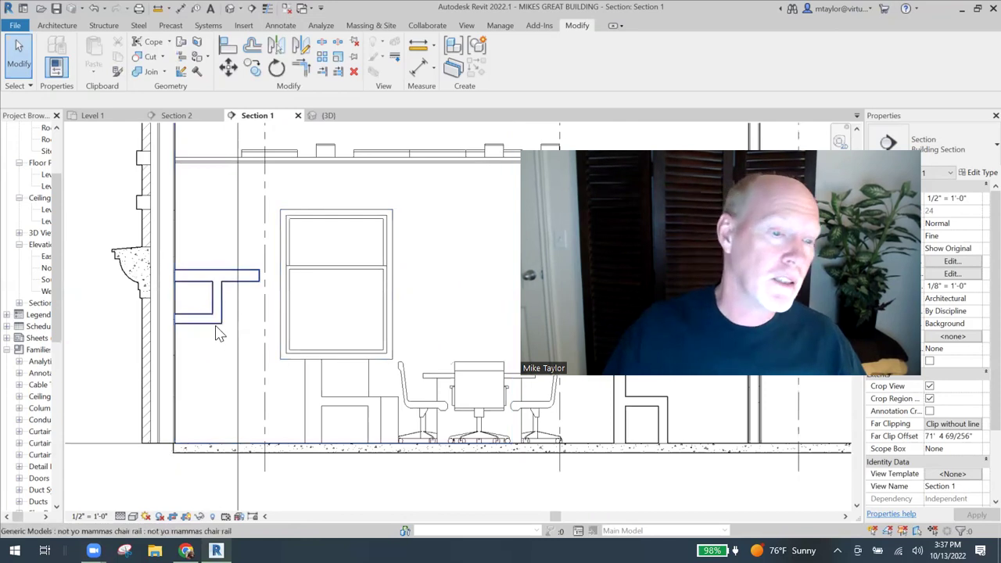
left_click(228, 342)
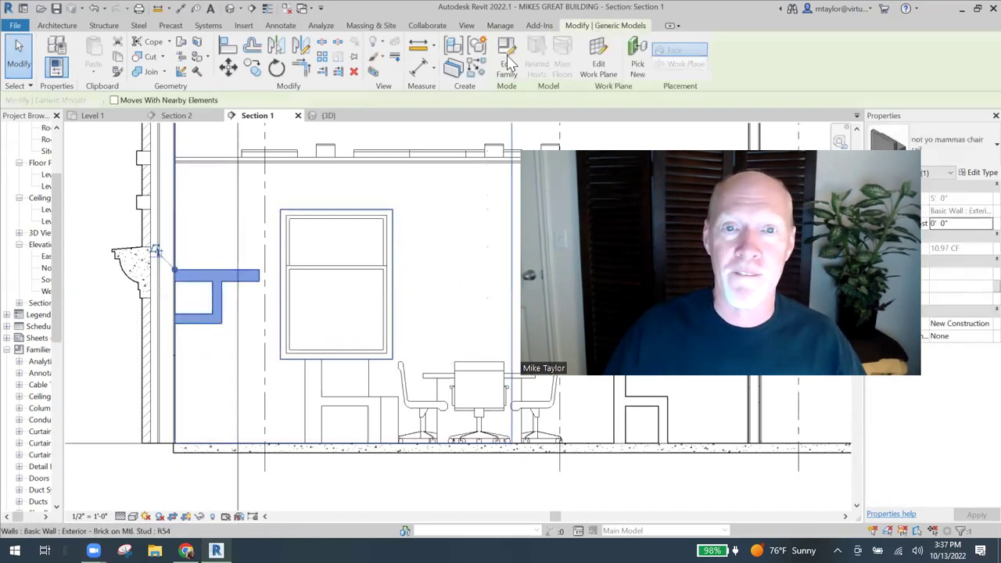
Step: Edit the chair rail family, fit the 3D view, and open Elevations > Left
double_click(191, 300)
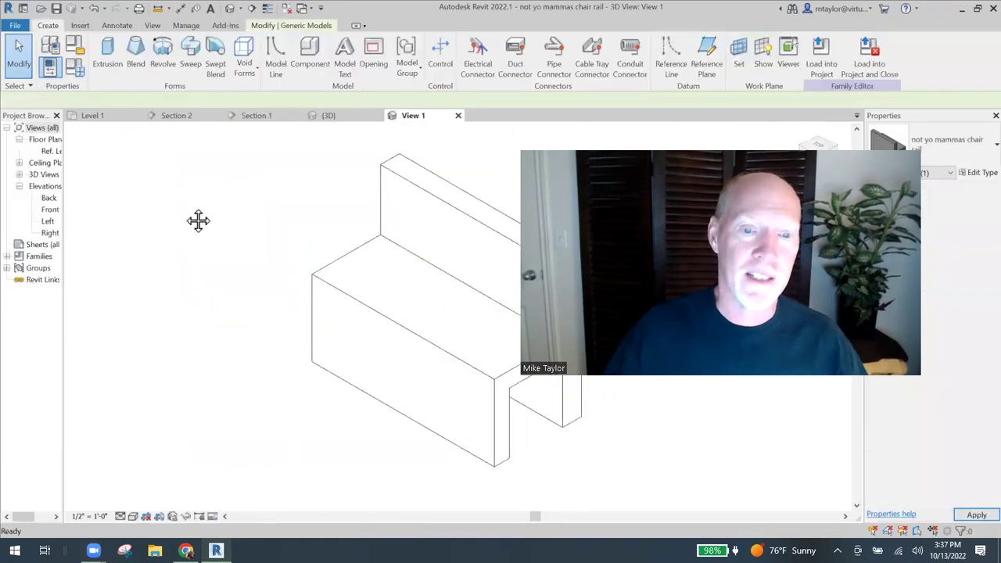
middle_click(277, 316)
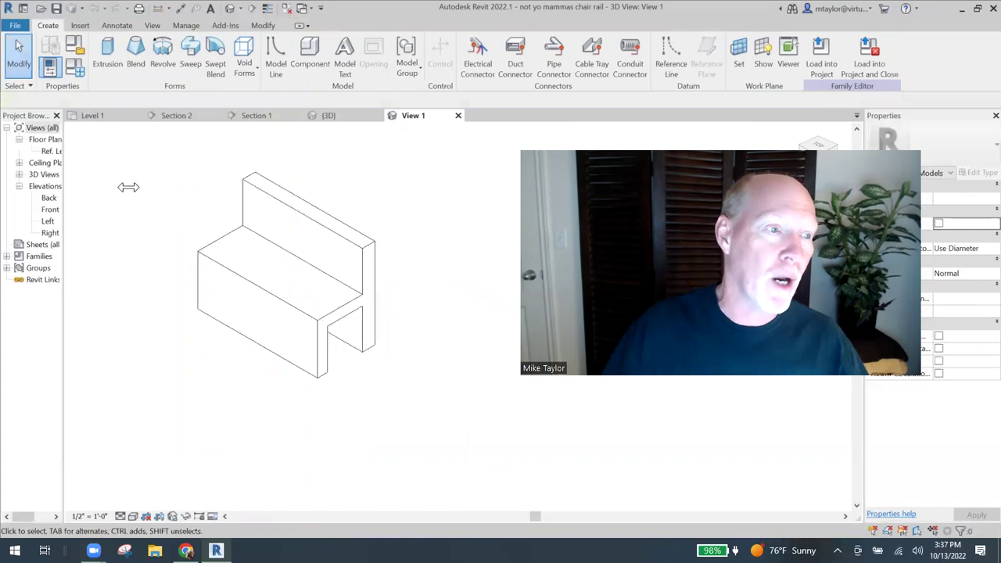
mouse_move(128, 187)
left_mouse_down()
mouse_move(195, 221)
mouse_move(149, 215)
left_mouse_up()
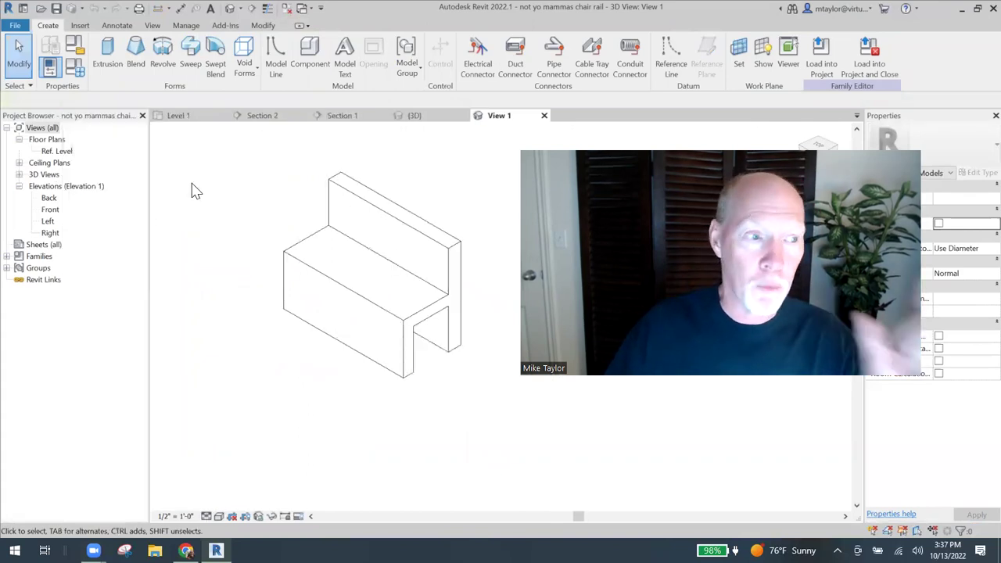
left_click(46, 222)
double_click(47, 222)
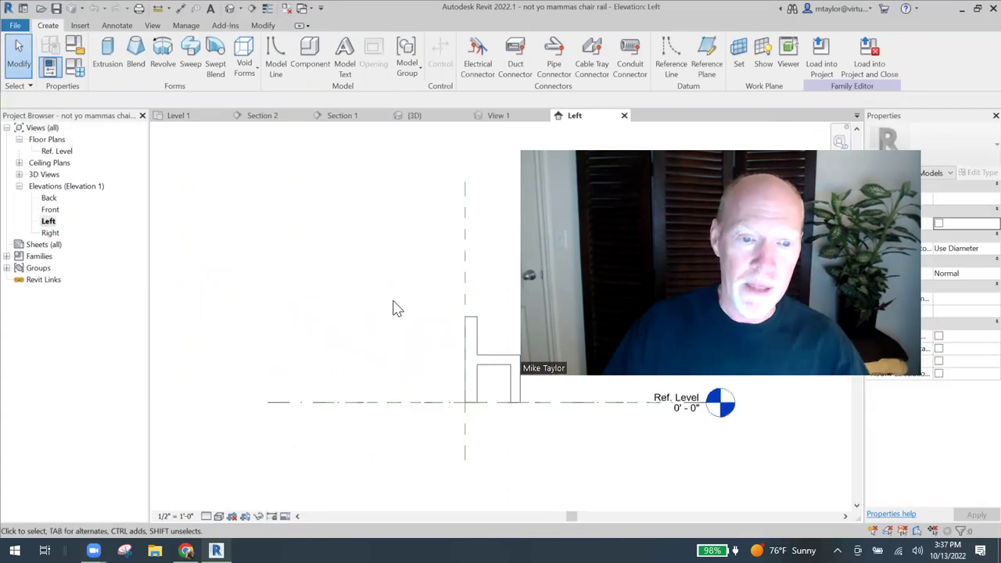
scroll(405, 305, "up", 4)
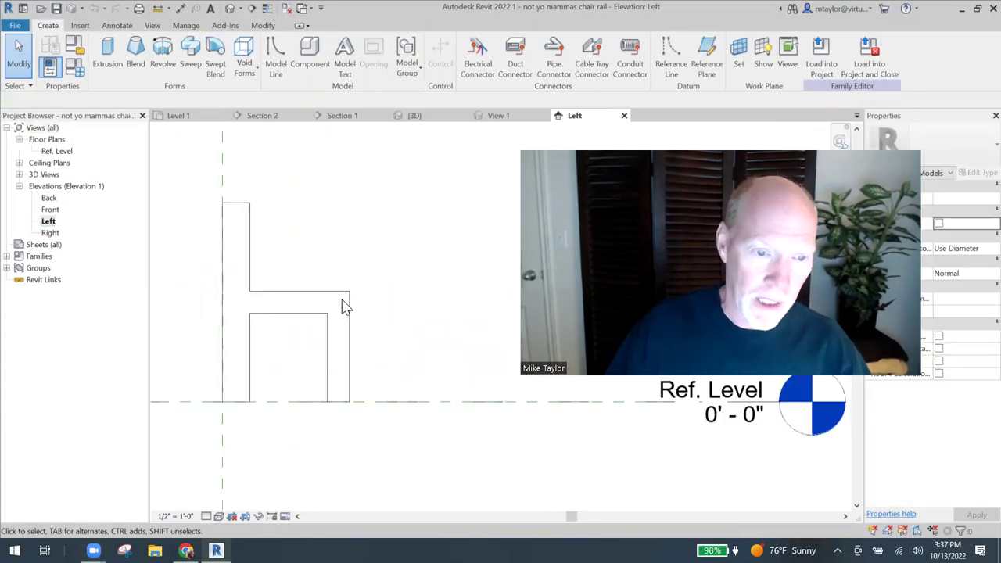
scroll(399, 266, "down", 2)
Step: Edit the extrusion's sketch and delete the old boxy profile lines
left_click(383, 200)
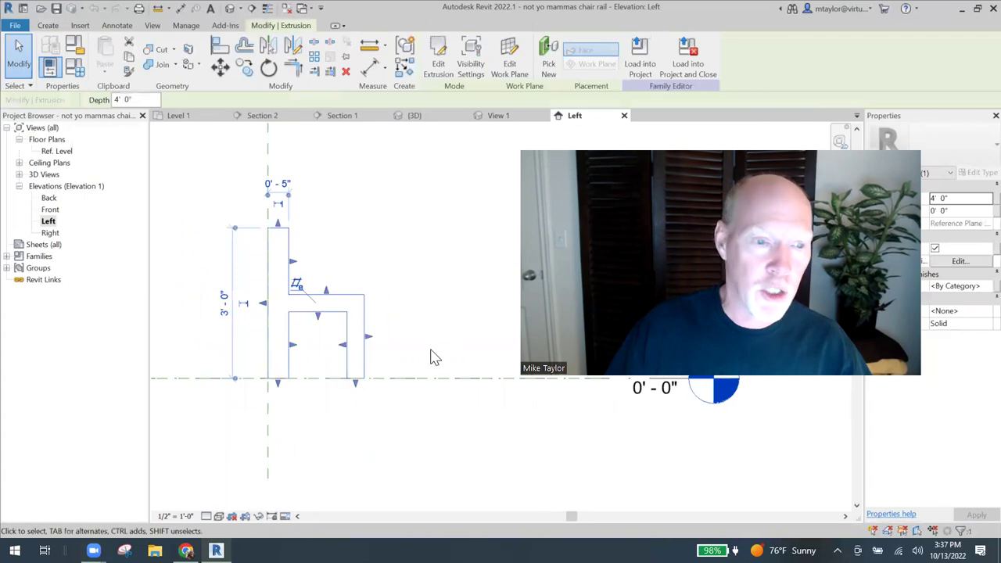
key("Return")
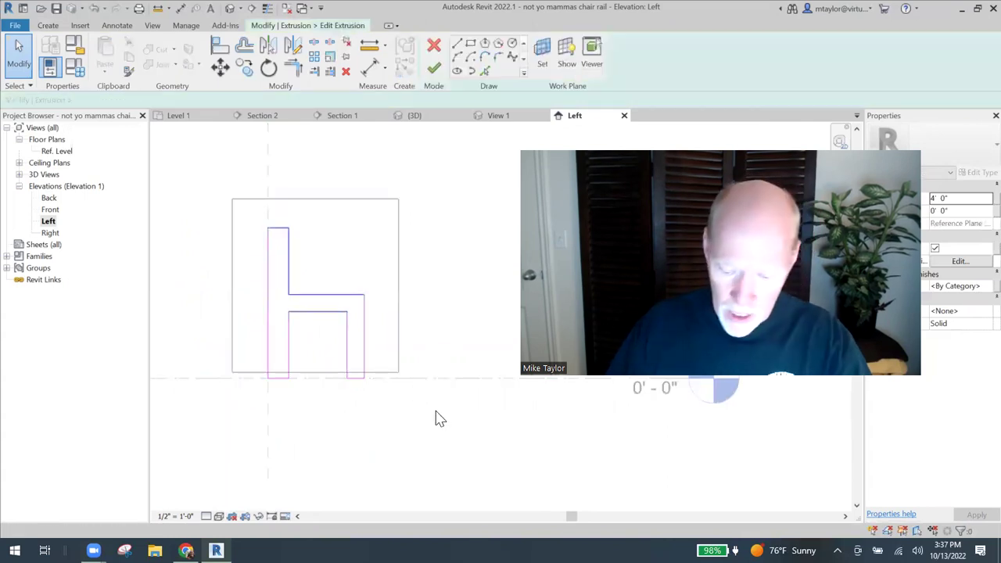
left_click(438, 418)
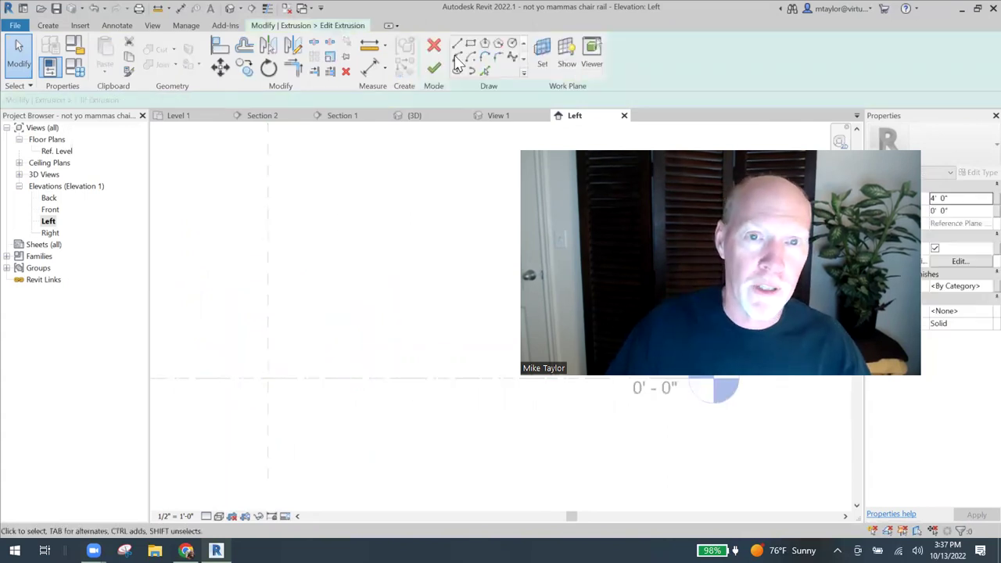
Step: Draw a closed stepped profile with a 45° bevel and ledge, then finish the sketch
key("l")
key("i")
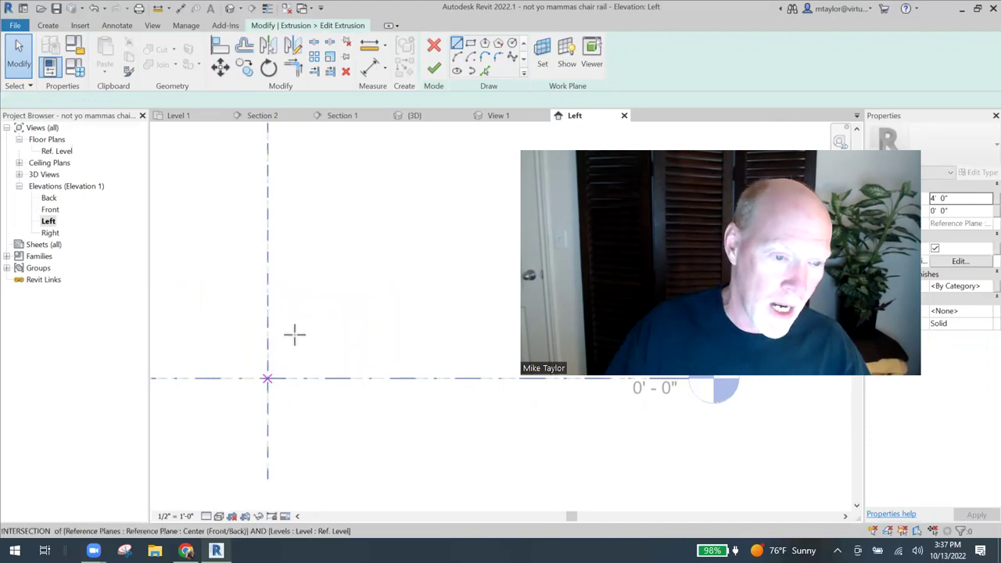
left_click(295, 335)
left_click(286, 336)
scroll(282, 334, "up", 2)
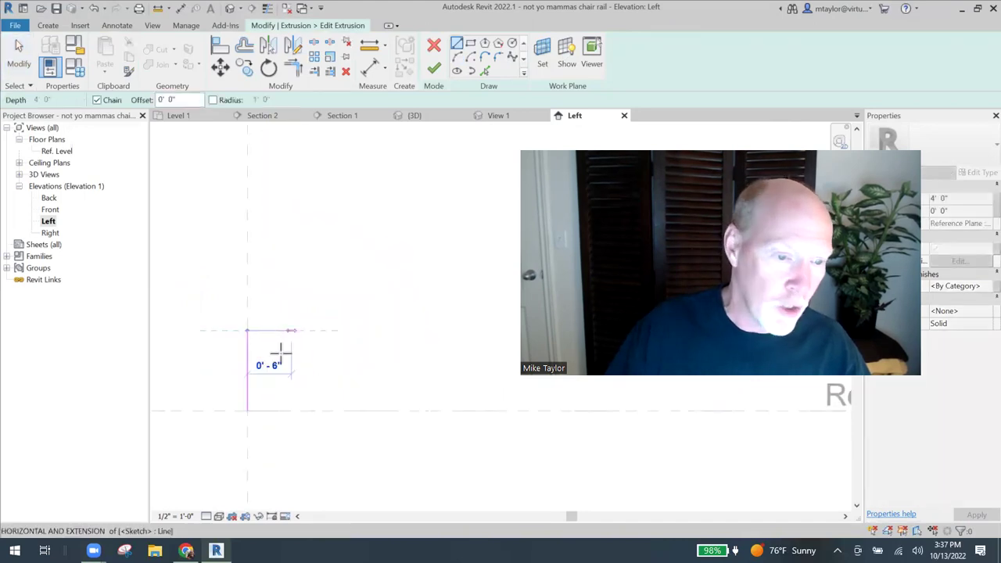
left_click(280, 353)
scroll(274, 344, "up", 2)
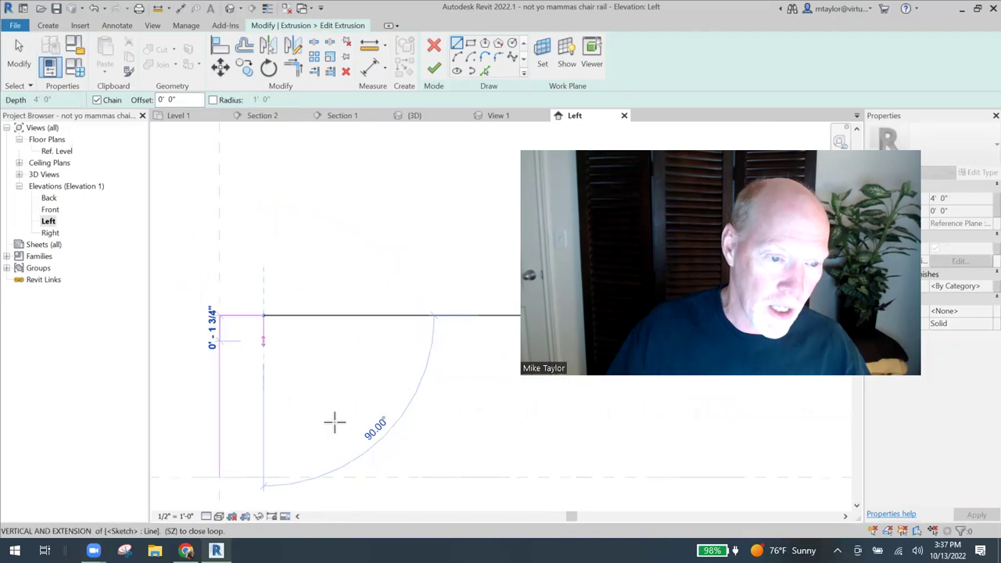
left_click(368, 432)
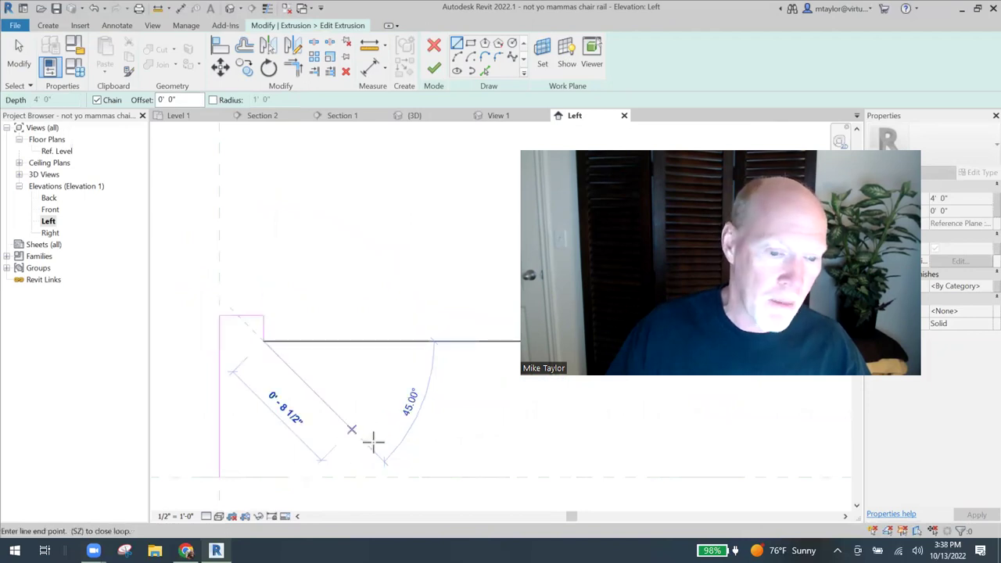
left_click(373, 443)
left_click(373, 443)
left_click(429, 444)
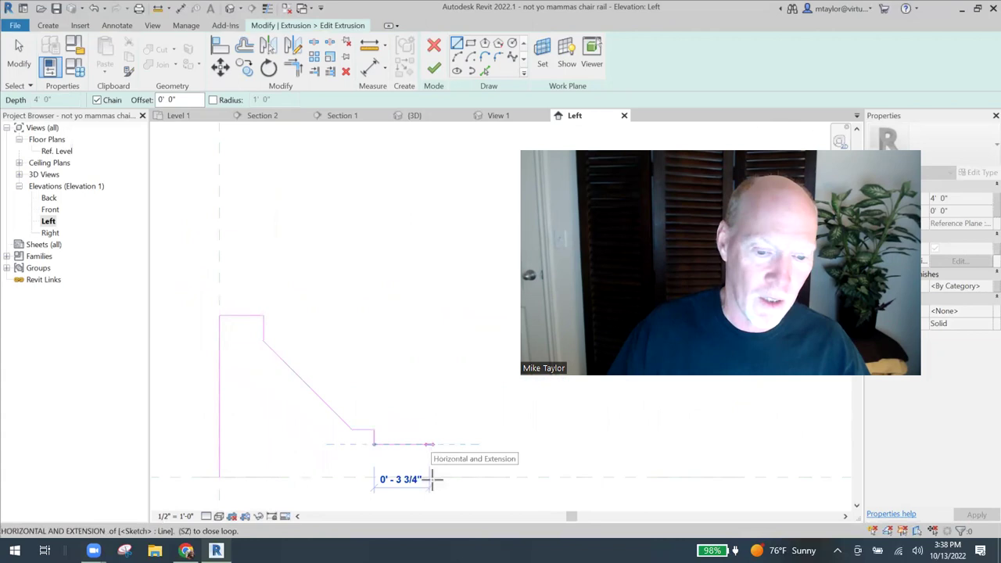
left_click(429, 479)
left_click(216, 477)
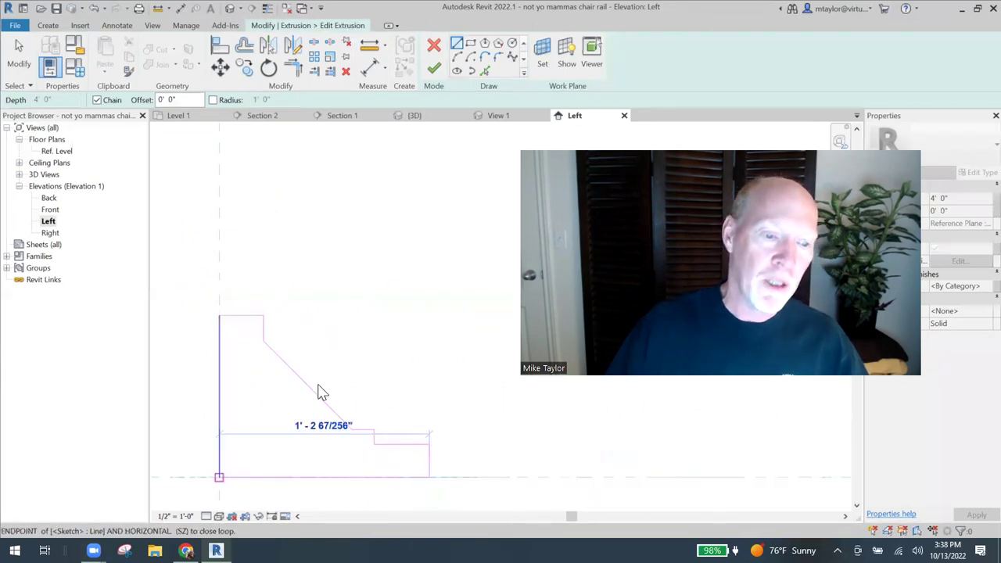
key("Escape")
key("Escape")
scroll(297, 265, "down", 2)
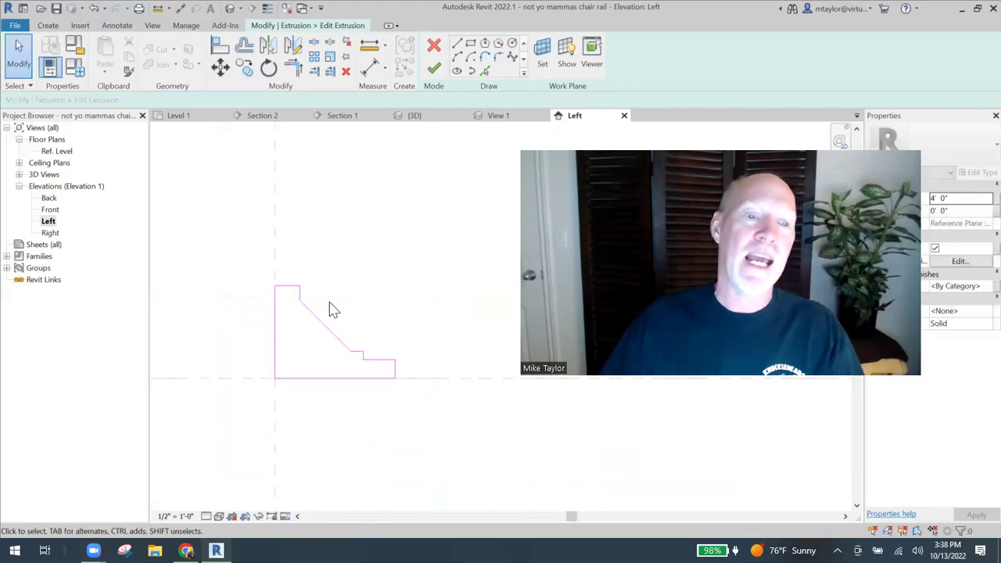
scroll(384, 276, "down", 2)
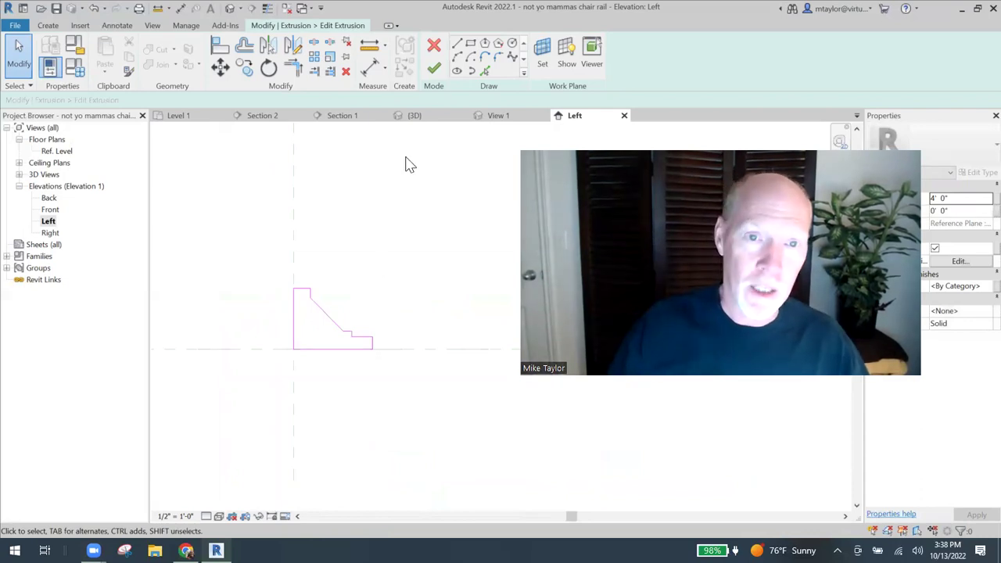
left_click(434, 71)
Step: Save the chair rail family over its file and reload it, overwriting the project version
left_click(373, 279)
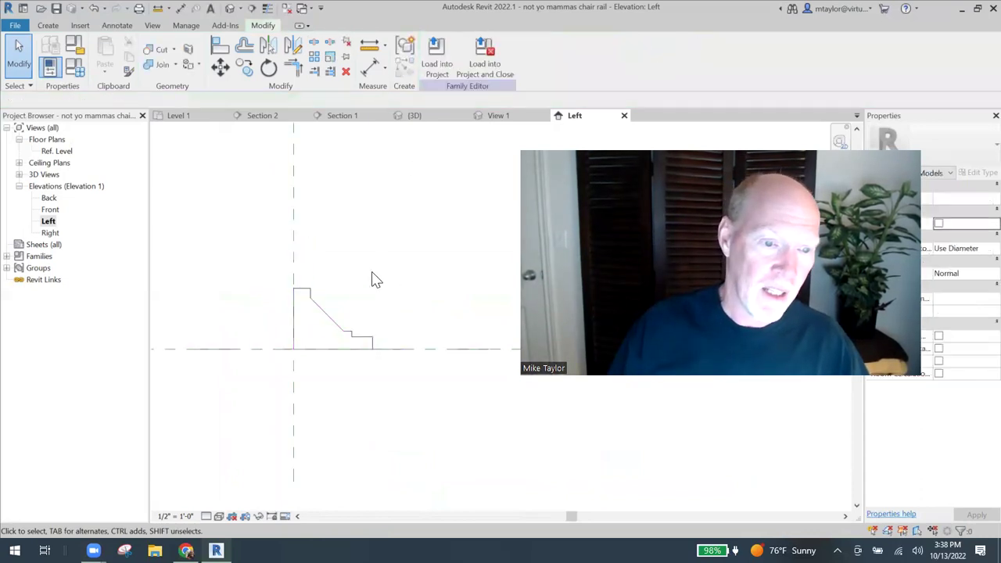
left_click(56, 10)
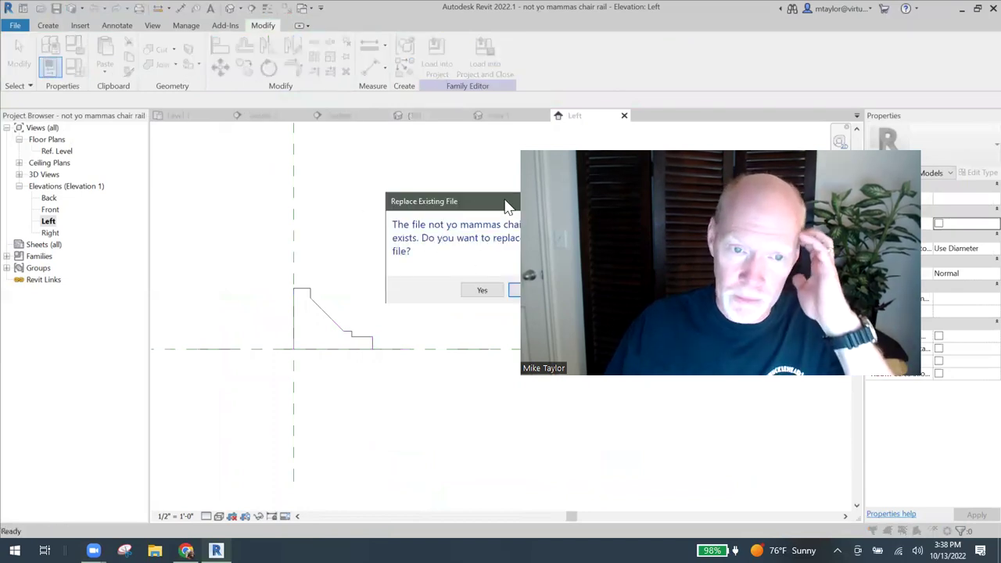
left_click_drag(507, 206, 288, 137)
left_click(260, 216)
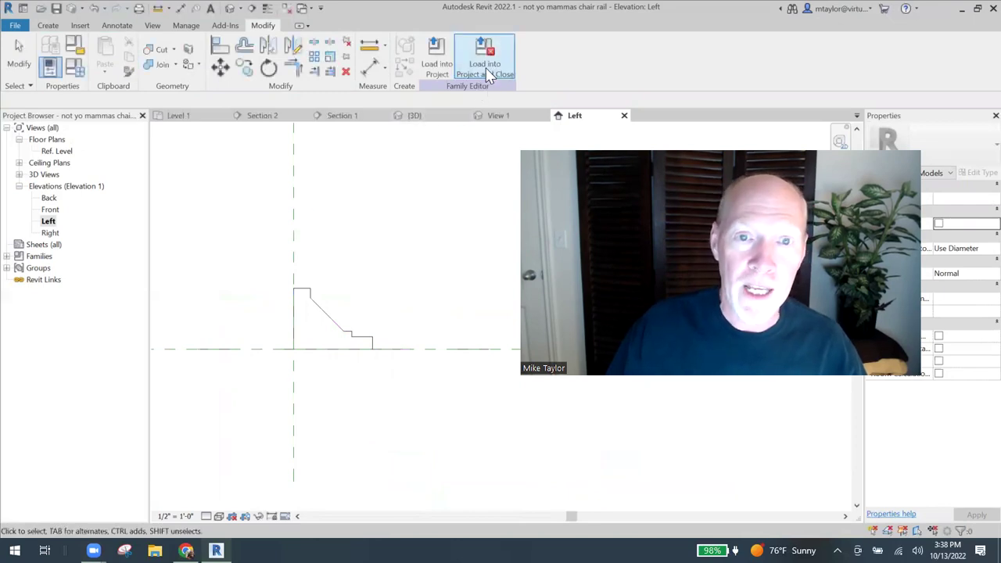
left_click(482, 71)
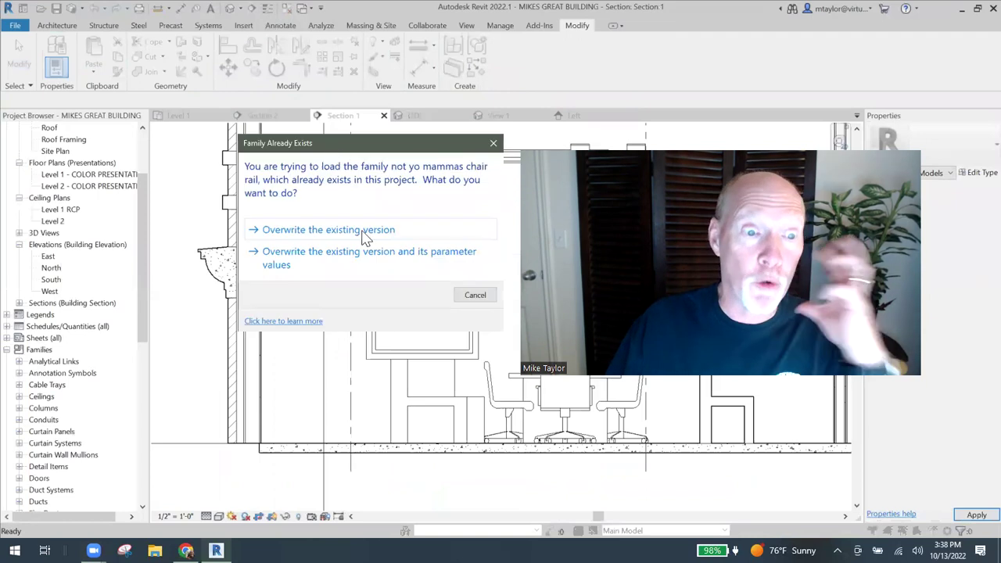
left_click(352, 231)
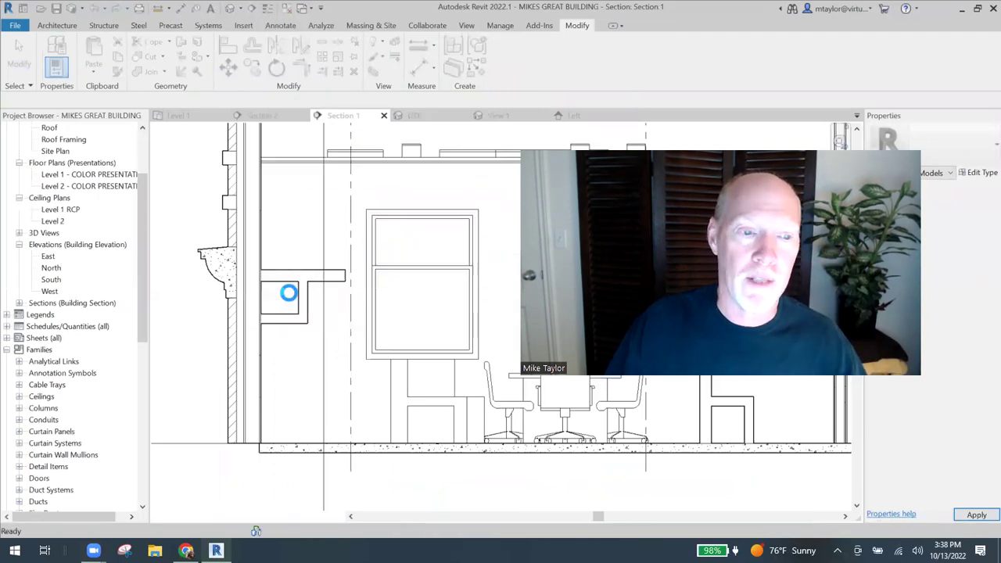
scroll(281, 319, "up", 2)
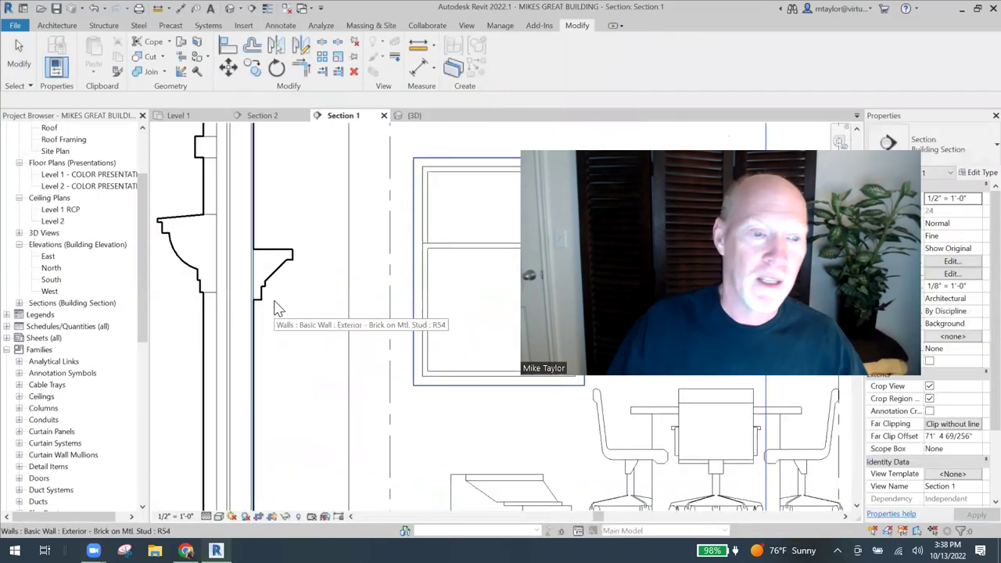
middle_click_drag(335, 328, 355, 351)
scroll(356, 352, "up", 1)
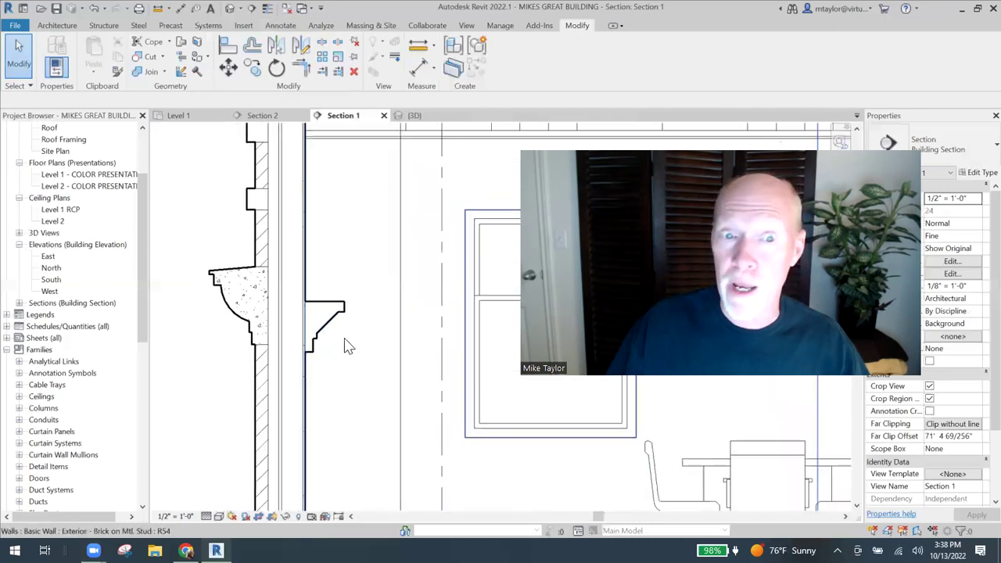
scroll(382, 305, "down", 1)
scroll(382, 303, "down", 1)
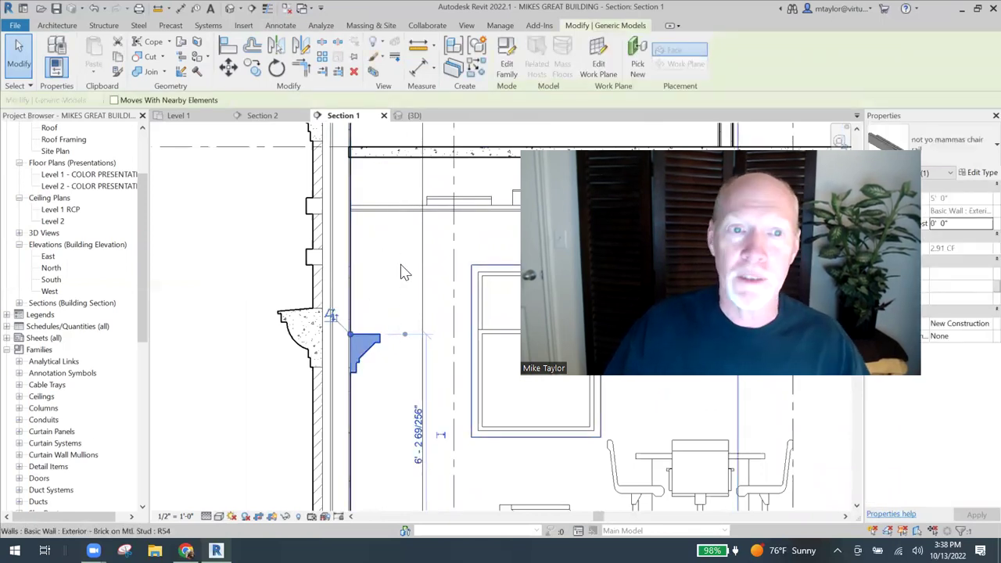
Step: Switch to Section 2 and frame the chair rail, lower windows and door
left_click(266, 119)
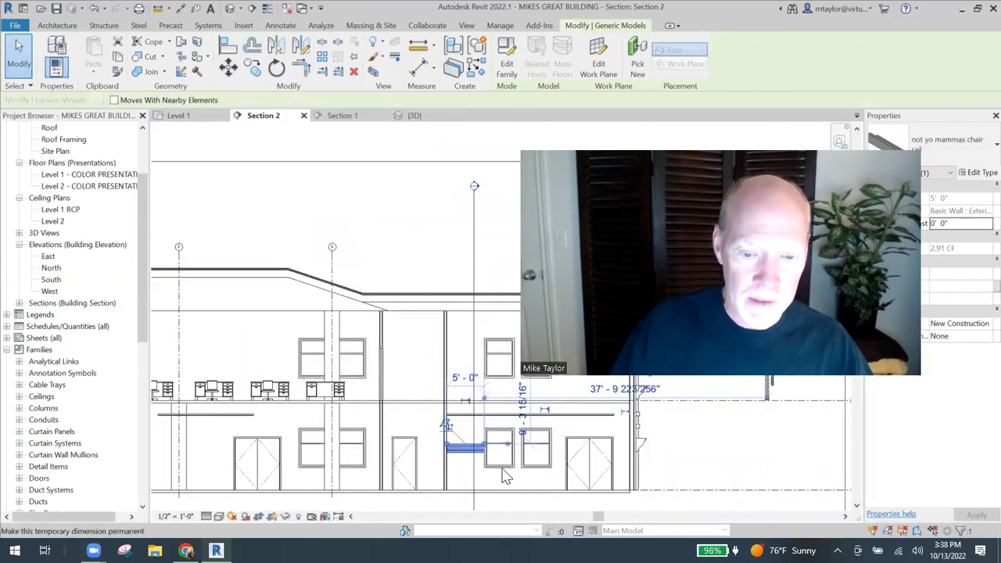
key("Escape")
middle_click_drag(509, 478, 250, 295)
scroll(338, 355, "up", 5)
scroll(244, 302, "down", 2)
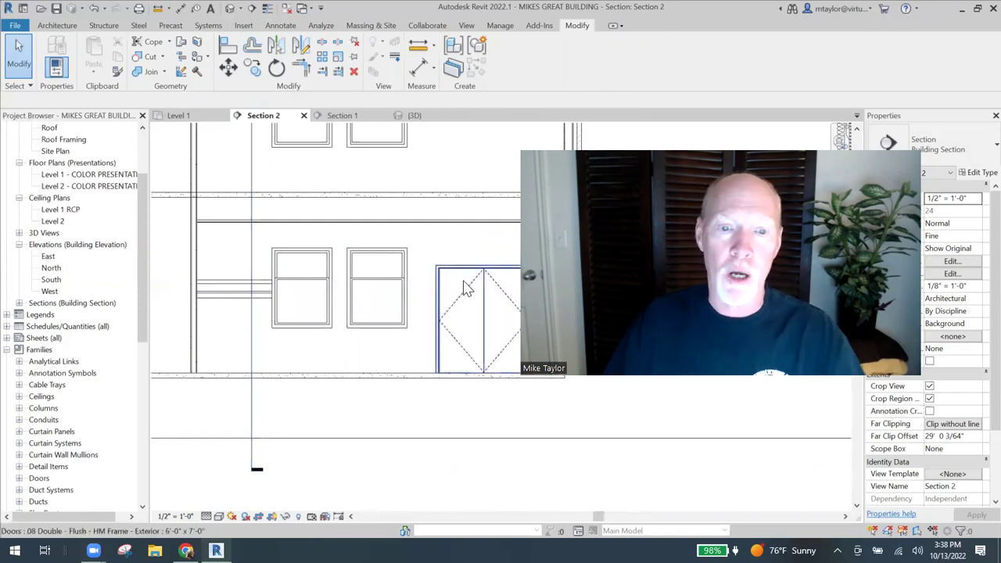
middle_click_drag(373, 226, 390, 242)
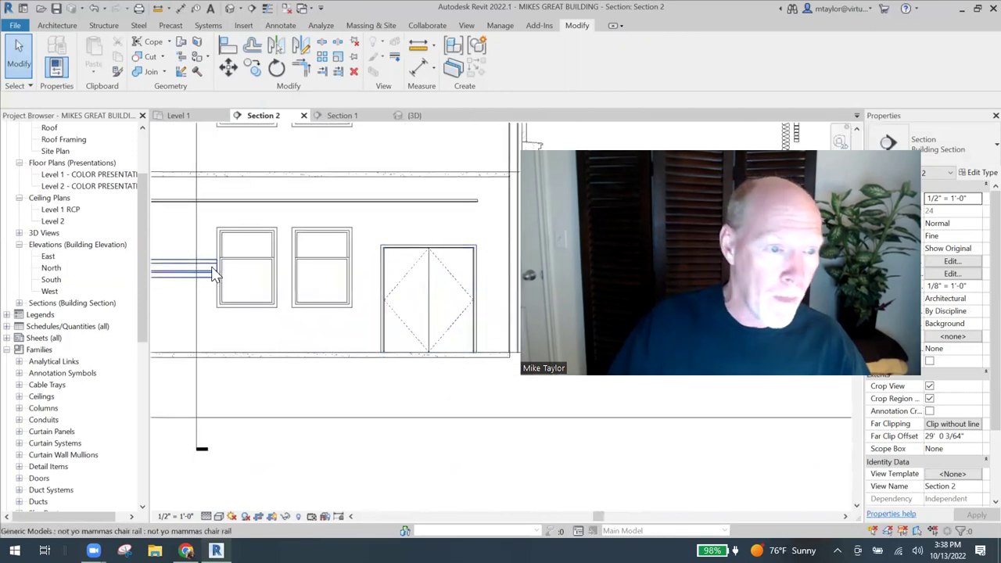
Step: Stretch the chair rail to the door, then return it to 5'-0" ending at the window
left_click(231, 286)
middle_click_drag(229, 269, 257, 285)
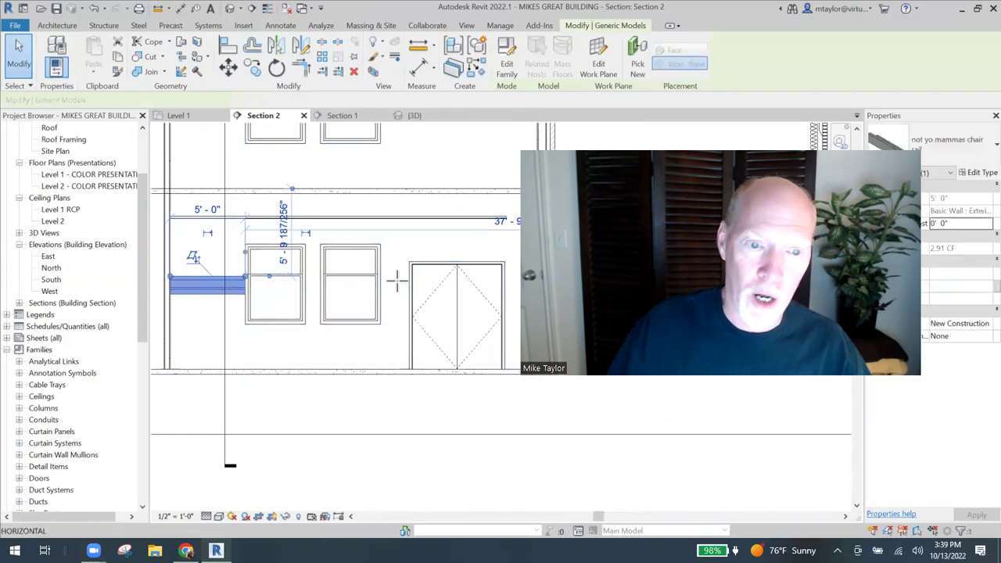
left_click_drag(397, 281, 410, 283)
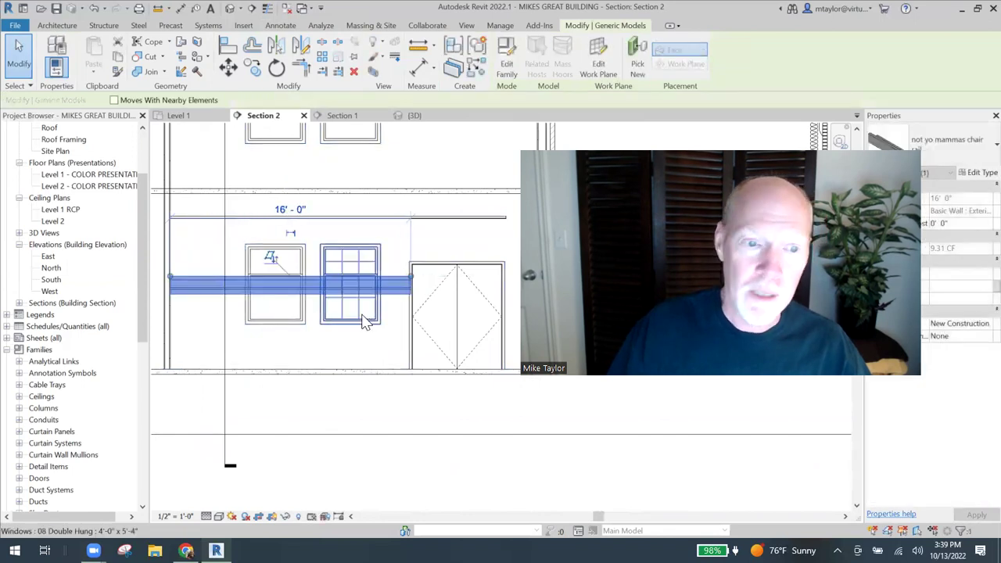
key("Escape")
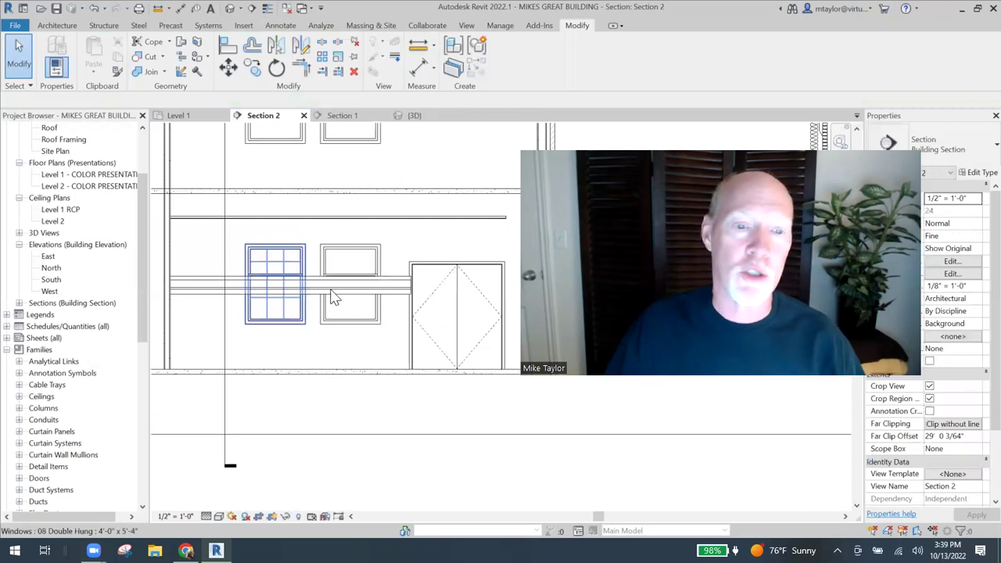
left_click(405, 289)
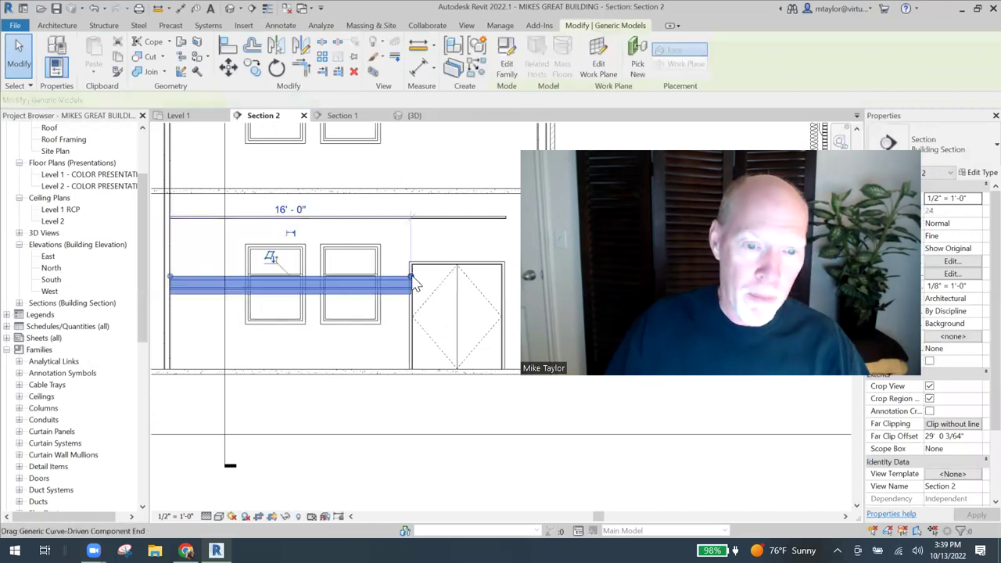
left_click_drag(244, 280, 244, 273)
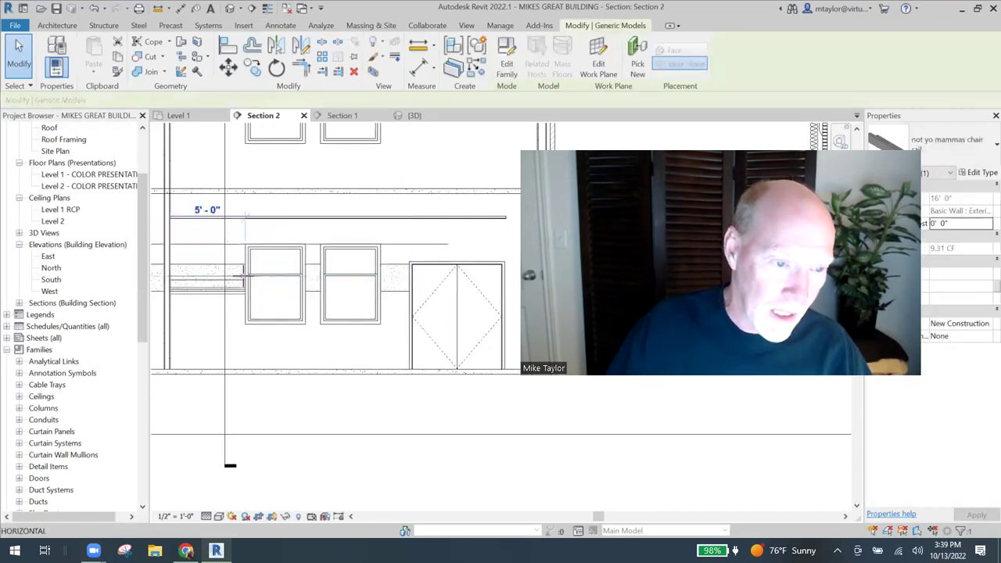
left_click_drag(311, 295, 312, 293)
key("Escape")
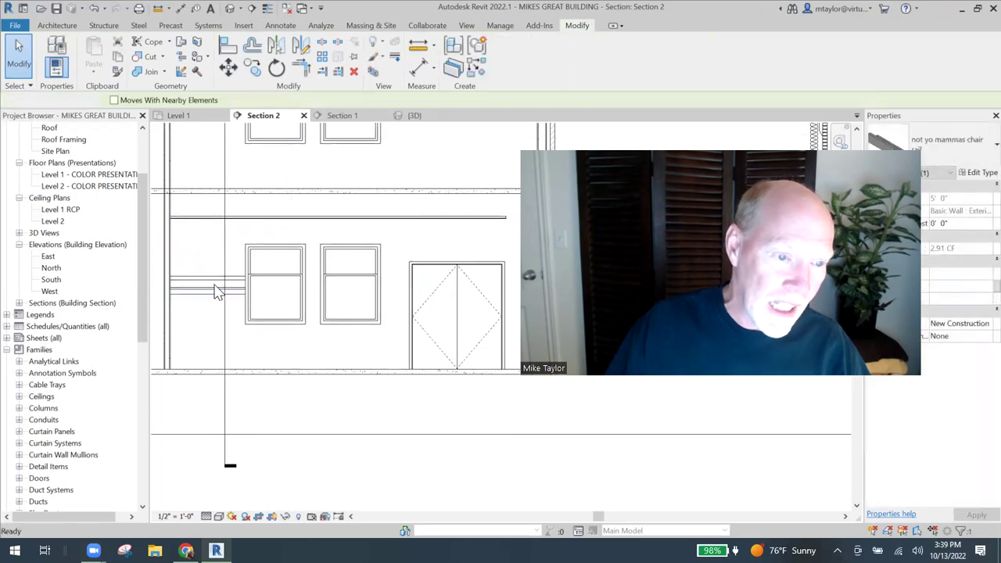
scroll(251, 277, "up", 3)
scroll(263, 277, "down", 1)
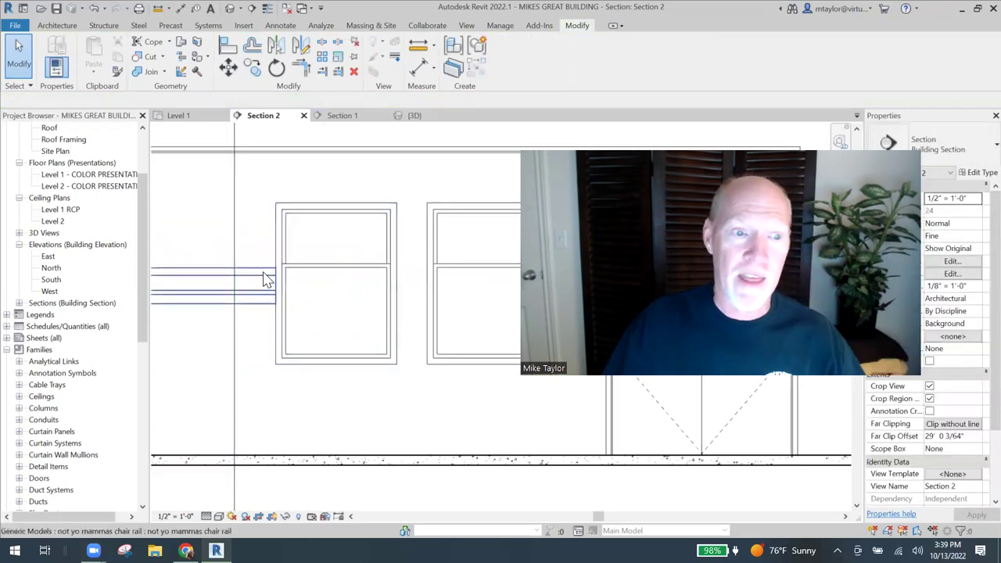
scroll(261, 277, "down", 1)
scroll(231, 283, "down", 1)
Step: Copy the chair rail from its left end into the gap between the two windows
left_click(258, 285)
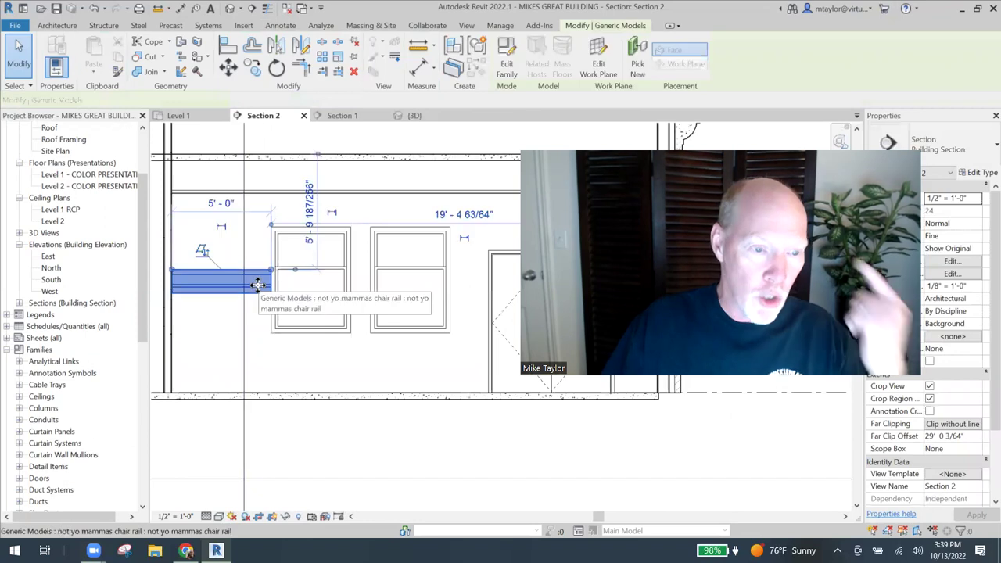
key("c")
key("c")
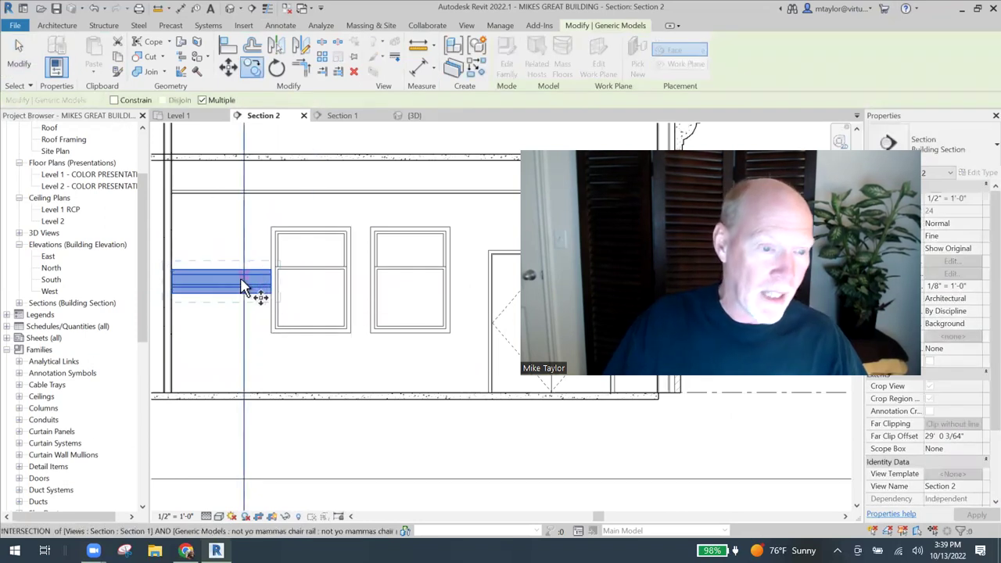
left_click(211, 268)
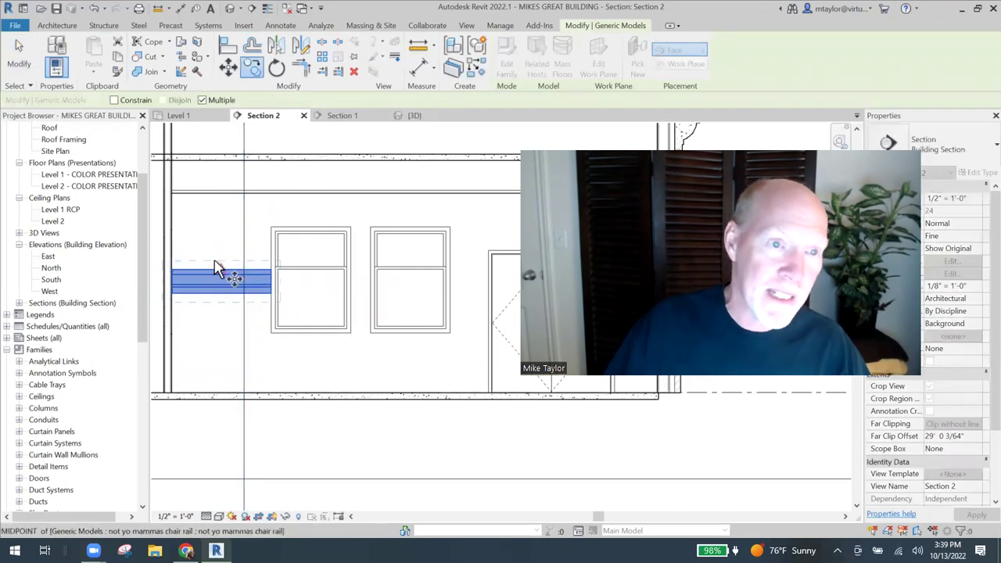
left_click(176, 270)
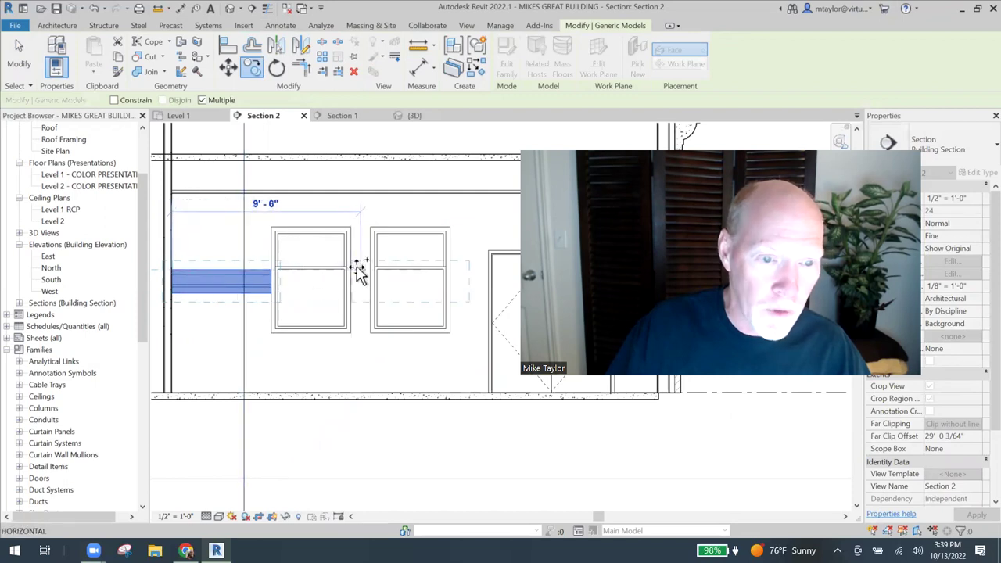
scroll(356, 270, "up", 1)
scroll(352, 269, "up", 2)
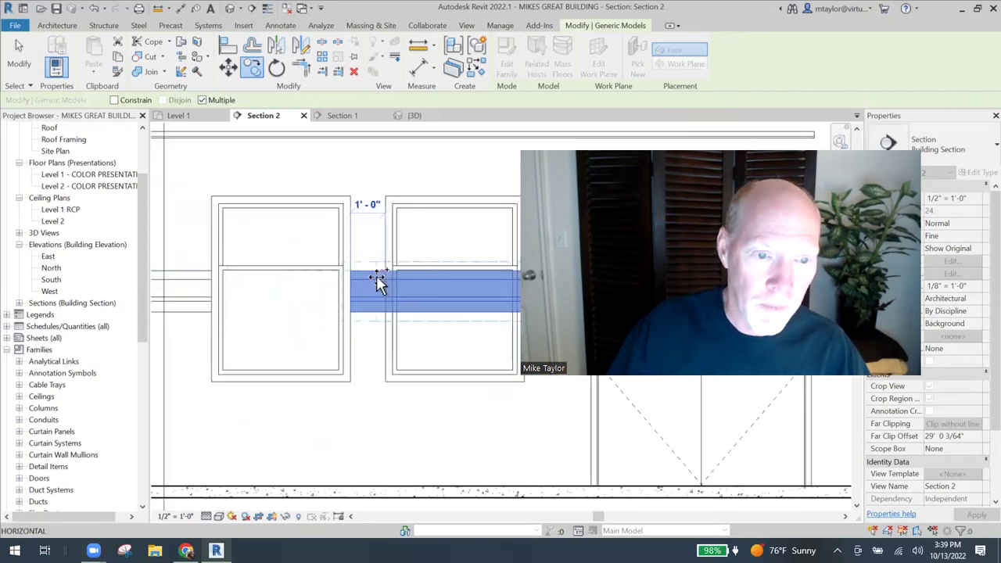
scroll(398, 283, "down", 2)
left_click(380, 278)
key("Escape")
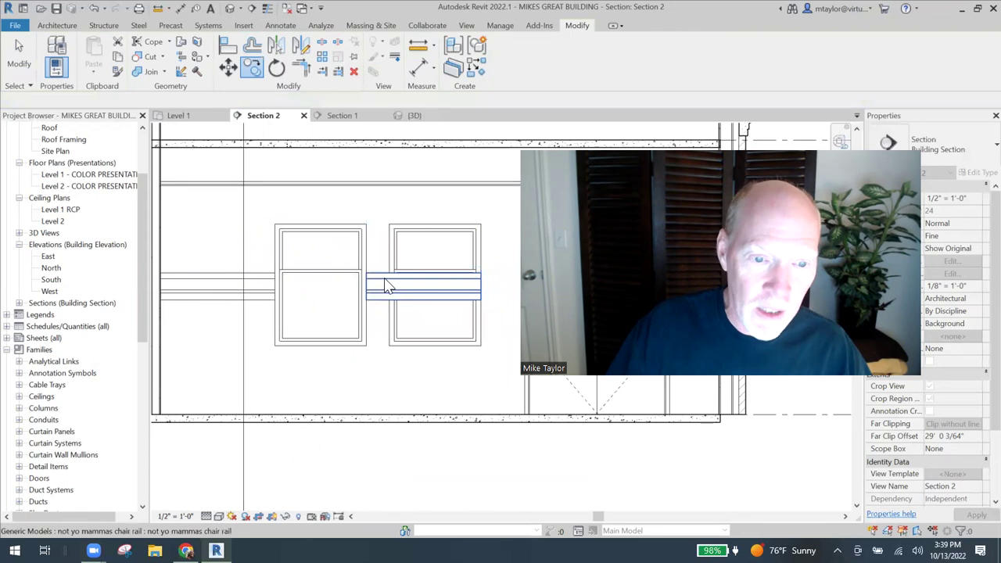
Step: Shorten the copied rail so it fits between the two windows
left_click(484, 281)
left_click_drag(480, 274, 395, 275)
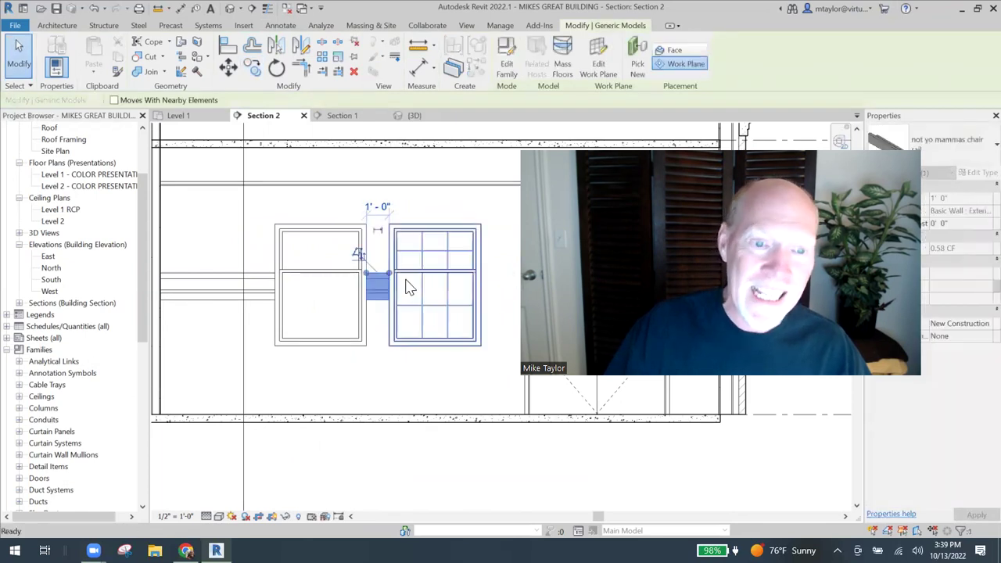
key("Escape")
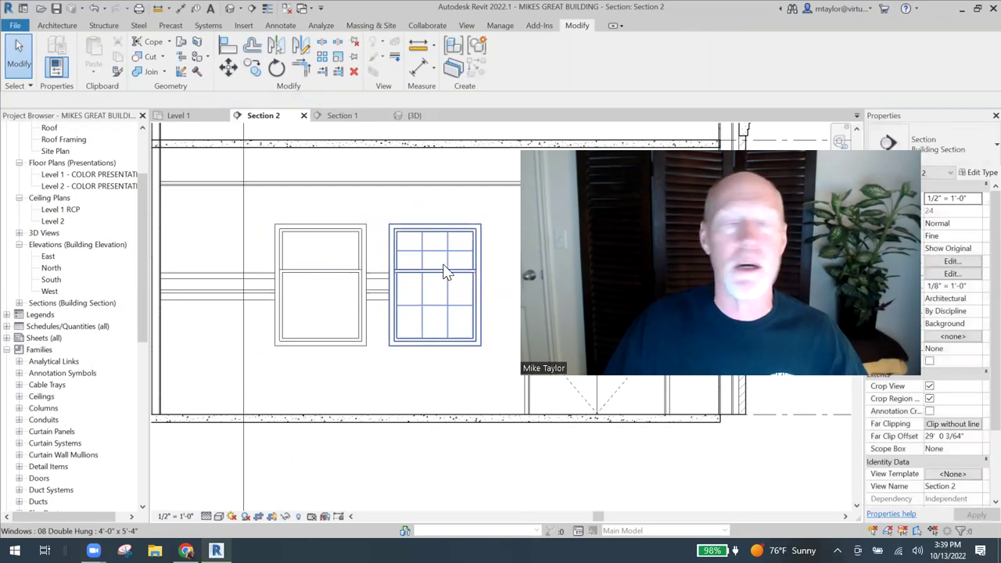
middle_click_drag(378, 261, 319, 254)
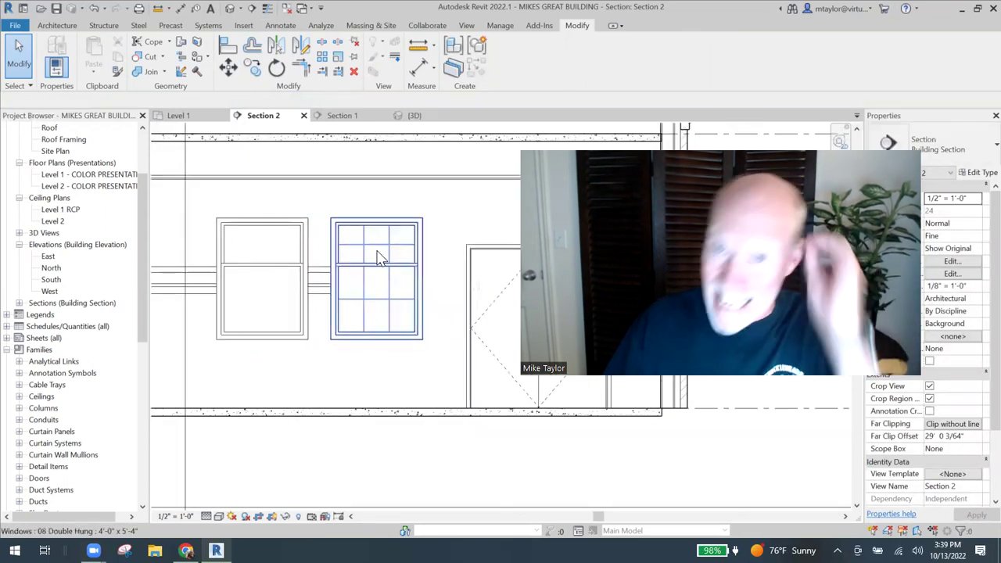
Step: Copy a rail piece right of the second window and stretch it to the door
left_click(318, 272)
scroll(313, 272, "up", 2)
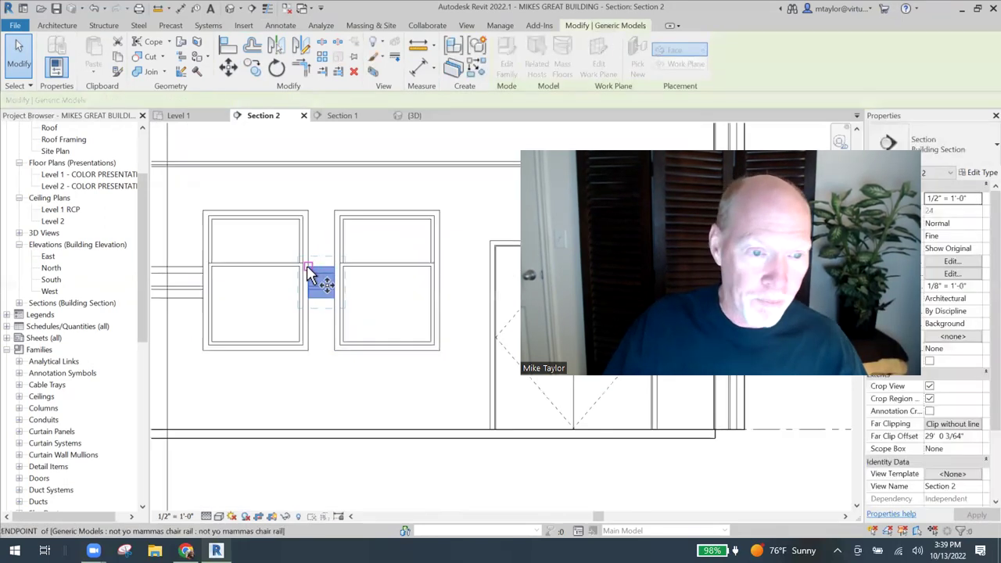
left_click_drag(311, 273, 438, 273)
key("Escape")
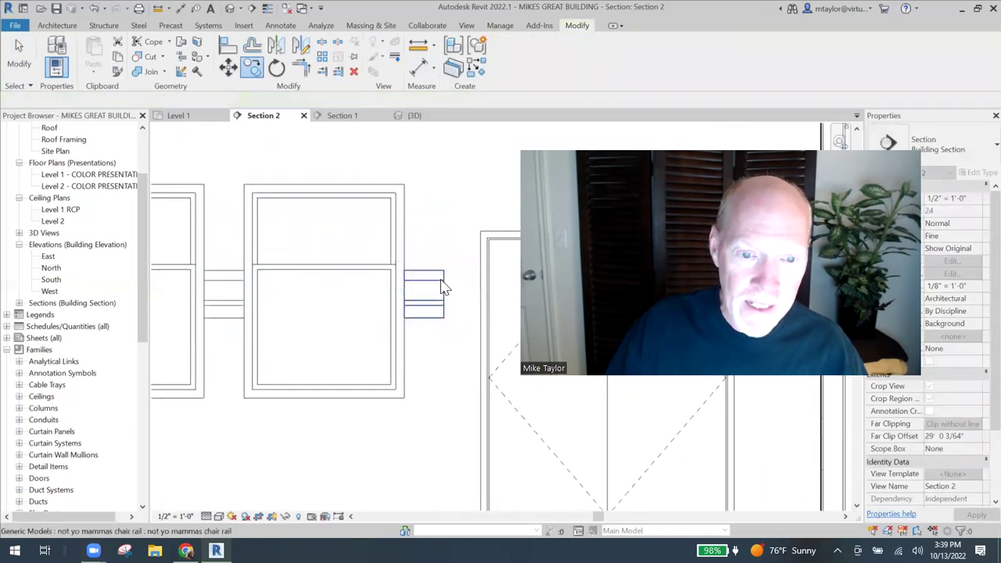
left_click(450, 286)
left_click_drag(443, 275, 480, 269)
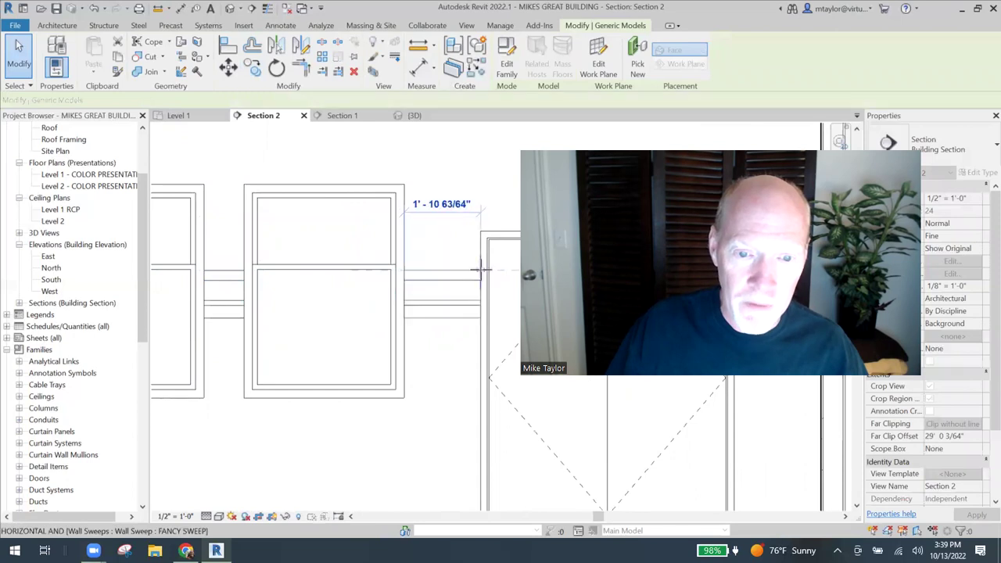
scroll(469, 234, "down", 2)
middle_click_drag(469, 235, 297, 197)
key("Escape")
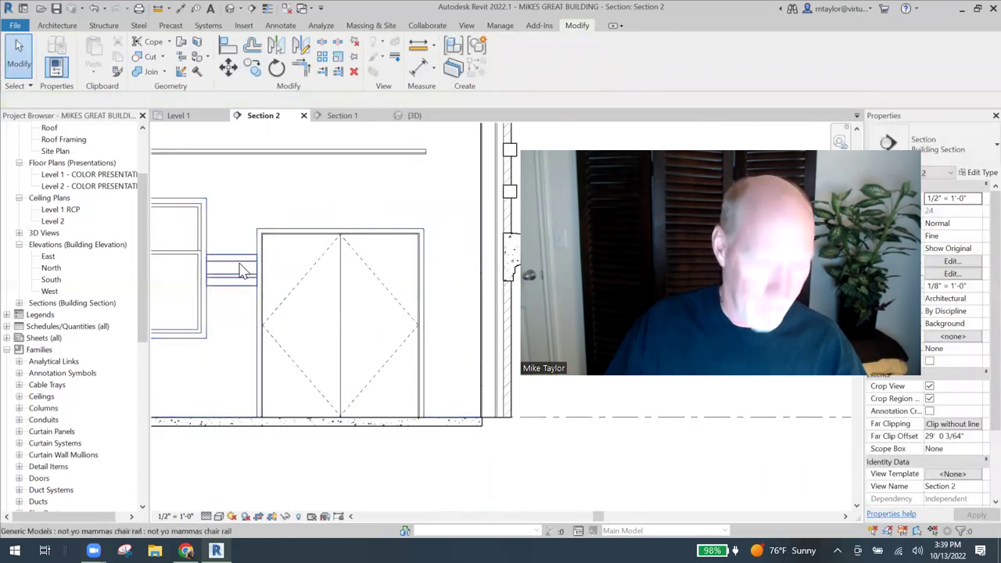
Step: Copy a rail piece past the door and stretch it out to the wall (2'-2")
left_click(240, 263)
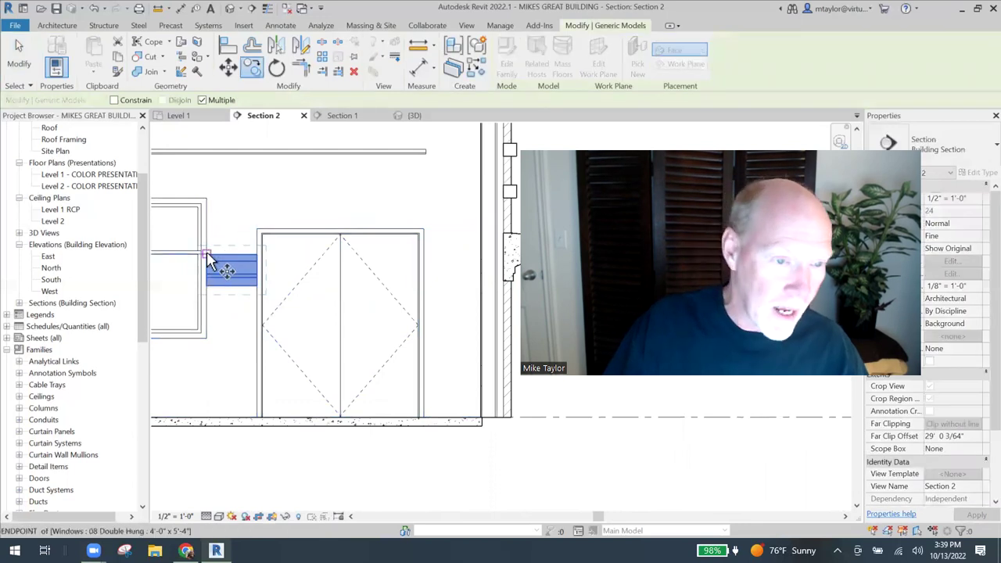
left_click_drag(215, 263, 303, 261)
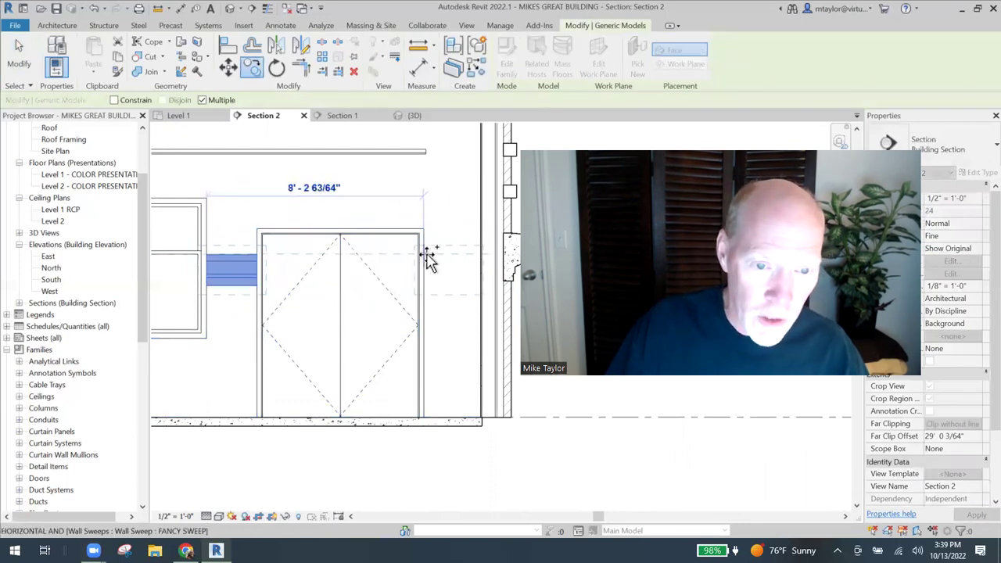
left_click_drag(440, 260, 431, 261)
left_click(459, 269)
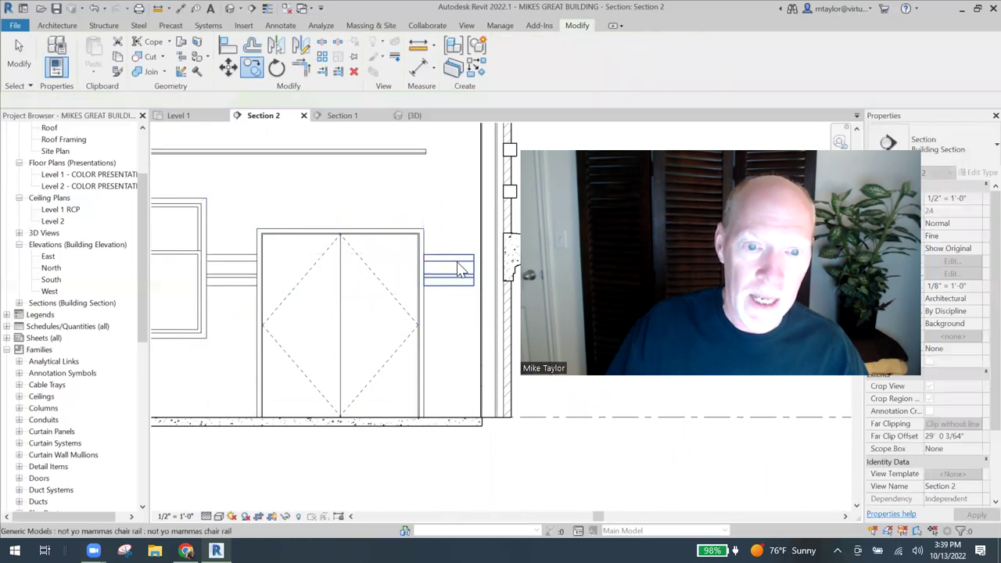
left_click_drag(474, 267, 479, 252)
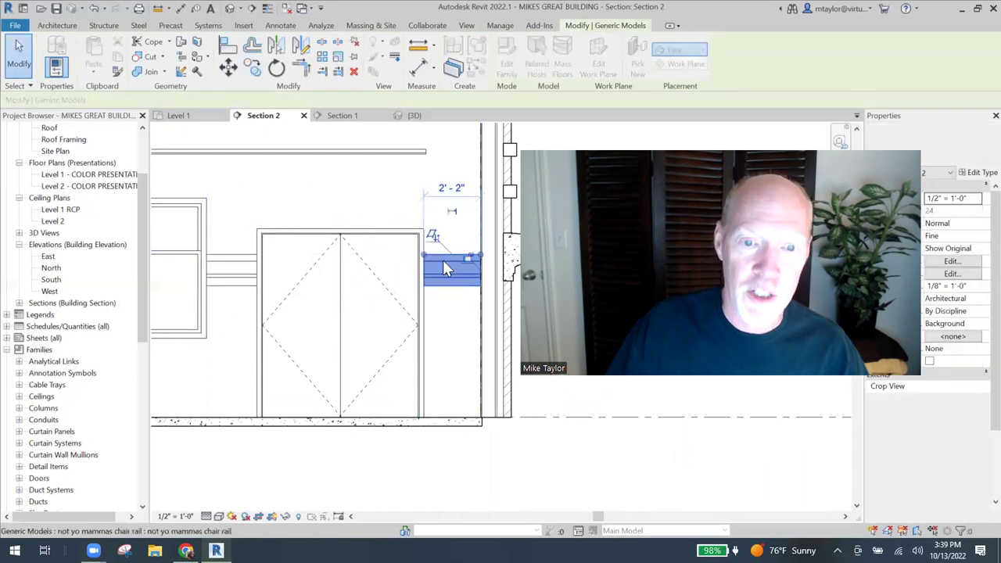
left_click(417, 196)
scroll(413, 243, "down", 4)
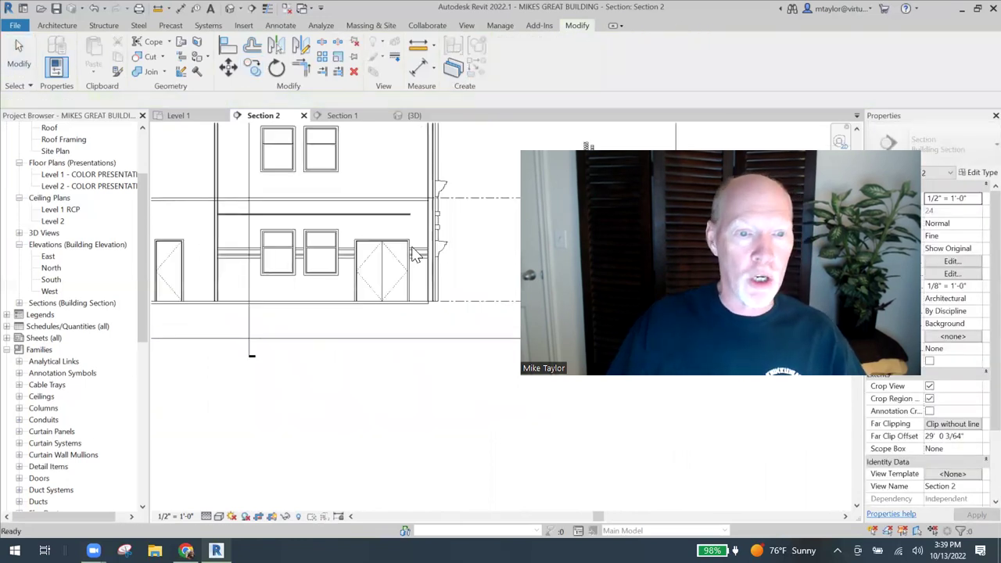
Step: Open the {3D} view and orbit to face the conference room's windowed wall
left_click(415, 117)
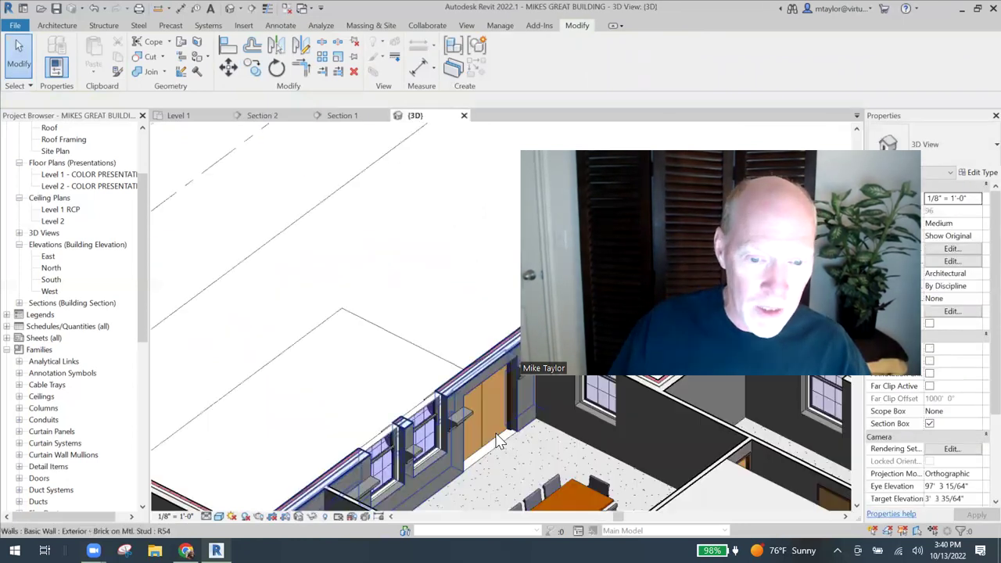
middle_click_drag(361, 294, 301, 298)
scroll(344, 304, "up", 2)
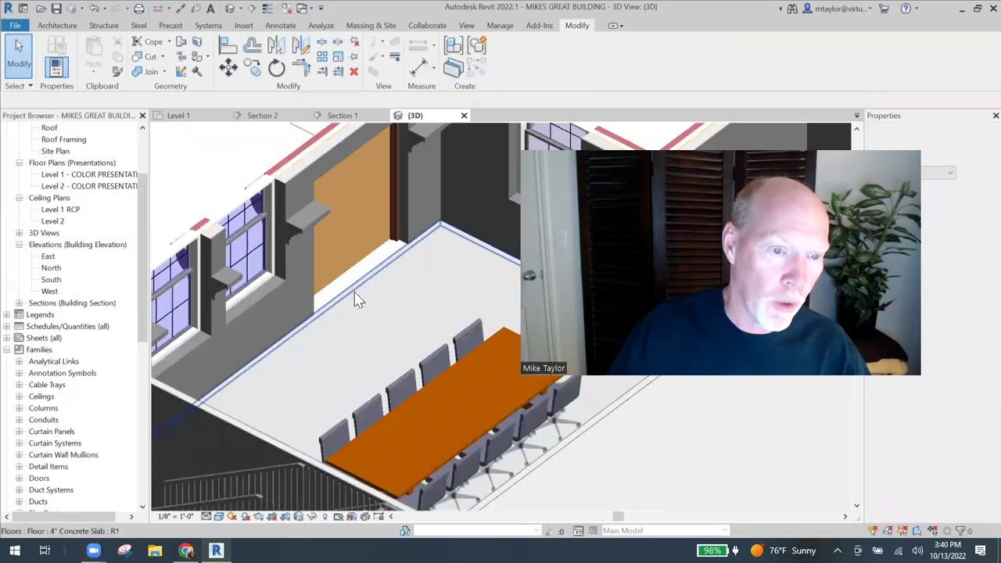
scroll(395, 297, "down", 1)
middle_click_drag(404, 302, 337, 278)
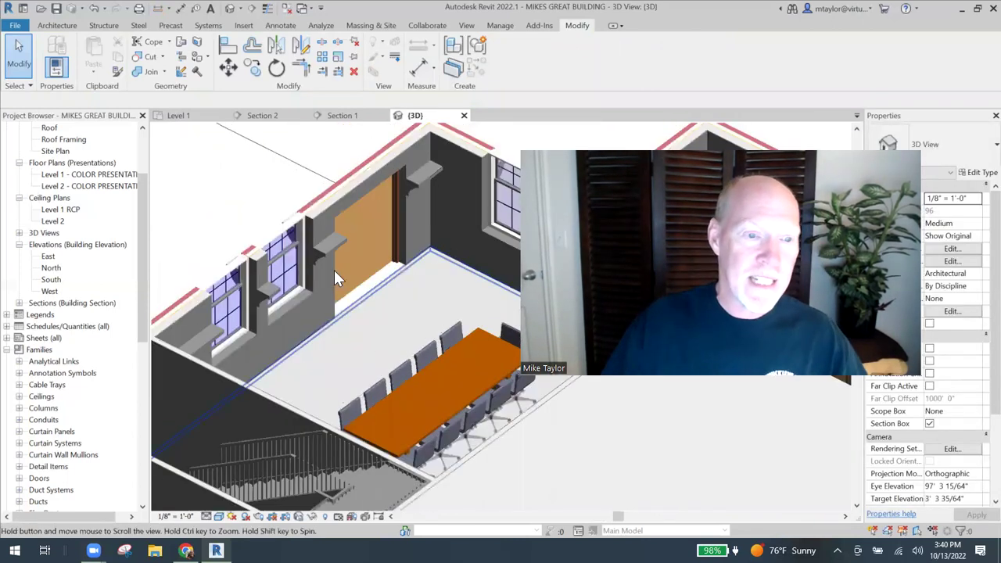
middle_click_drag(260, 225, 229, 246, "shift")
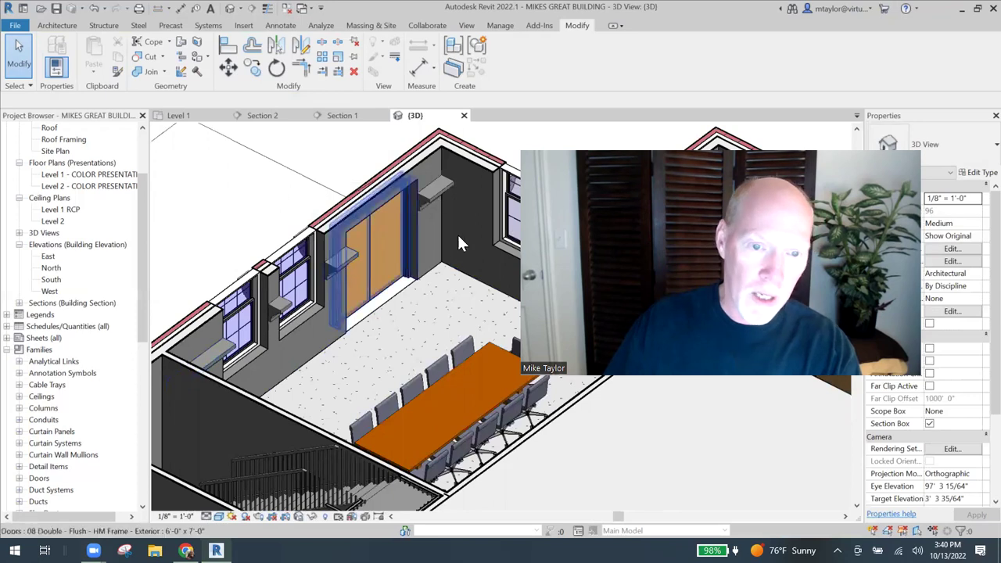
mouse_move(428, 271)
middle_mouse_down("shift")
mouse_move(360, 275)
mouse_move(354, 230)
middle_mouse_up("shift")
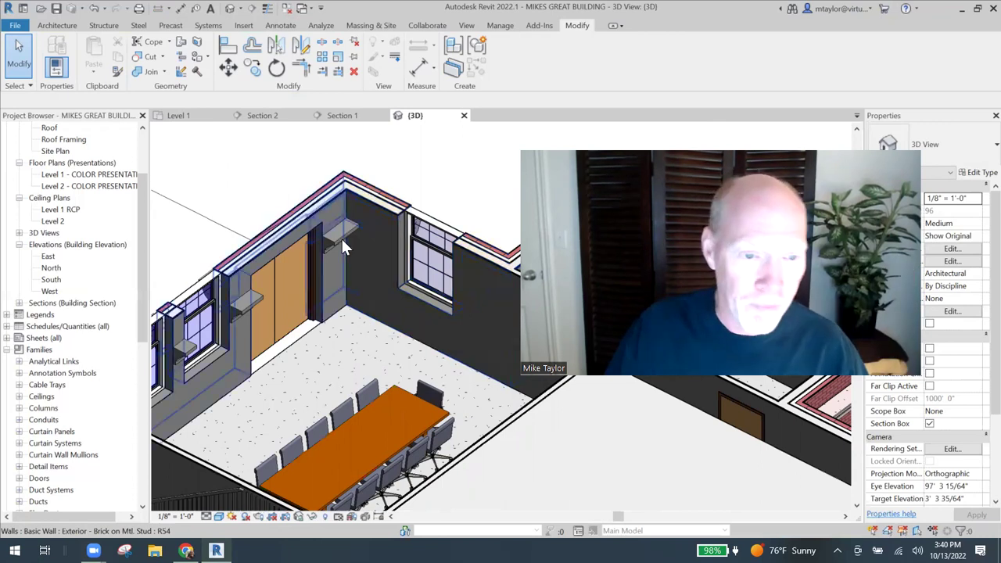
Step: Create a matching chair rail run from the wall corner to the window
scroll(341, 241, "up", 3)
left_click(362, 307)
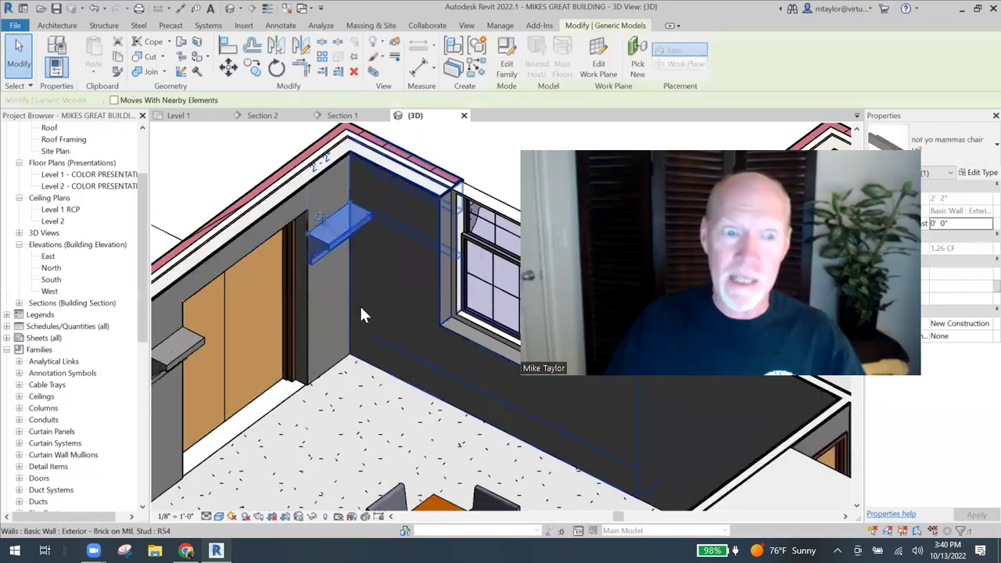
mouse_move(362, 297)
middle_mouse_down()
mouse_move(346, 322)
mouse_move(333, 320)
middle_mouse_up()
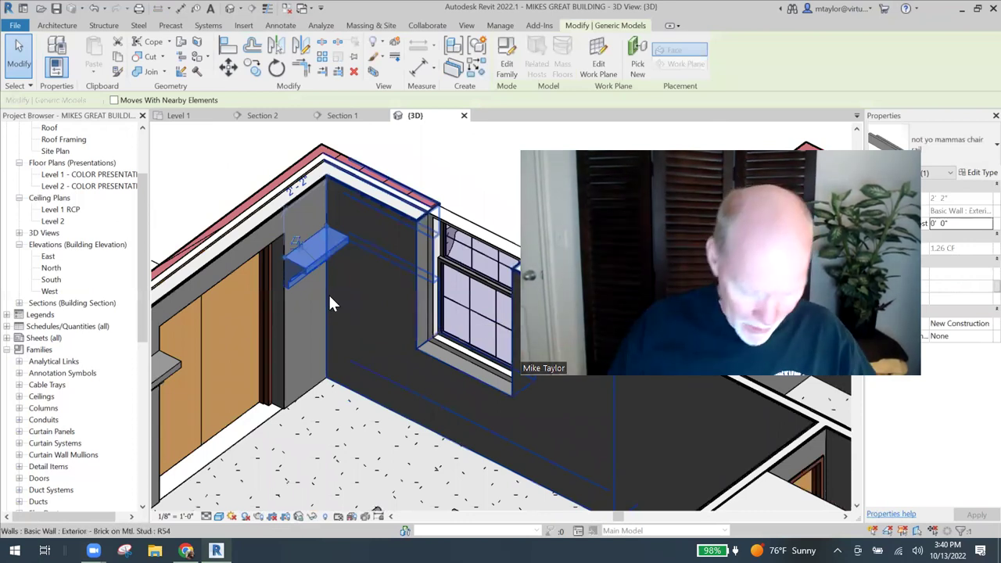
key("c")
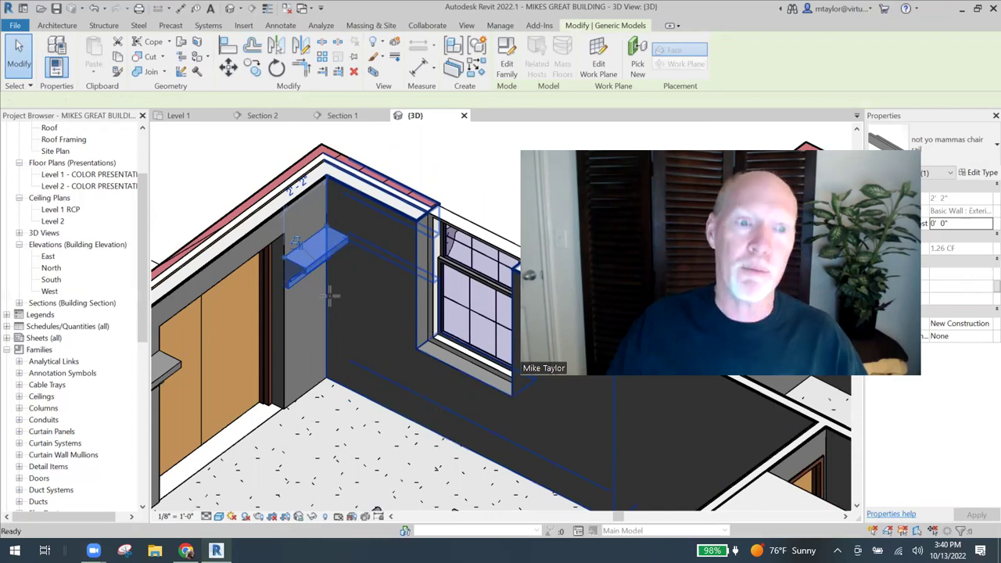
key("m")
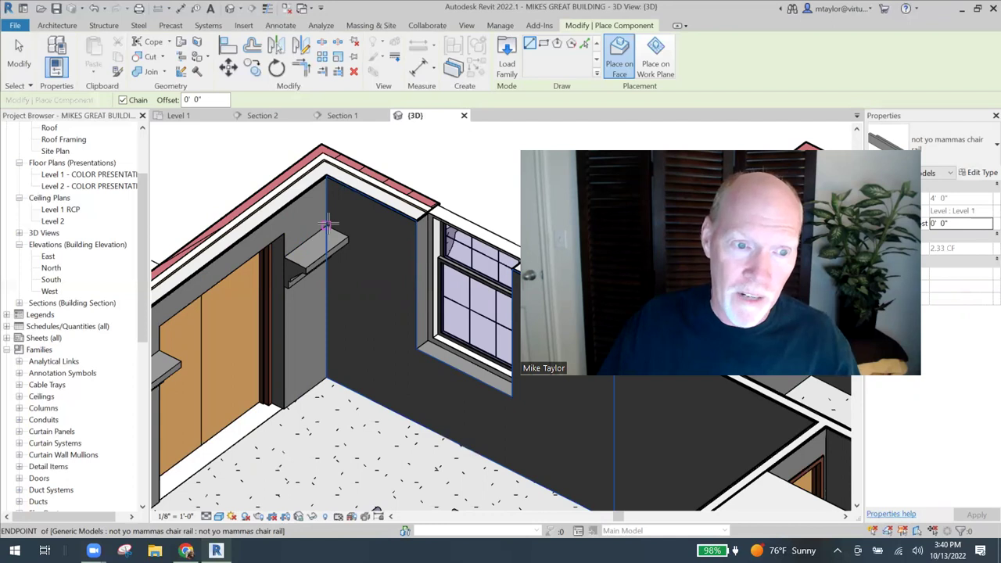
left_click(327, 223)
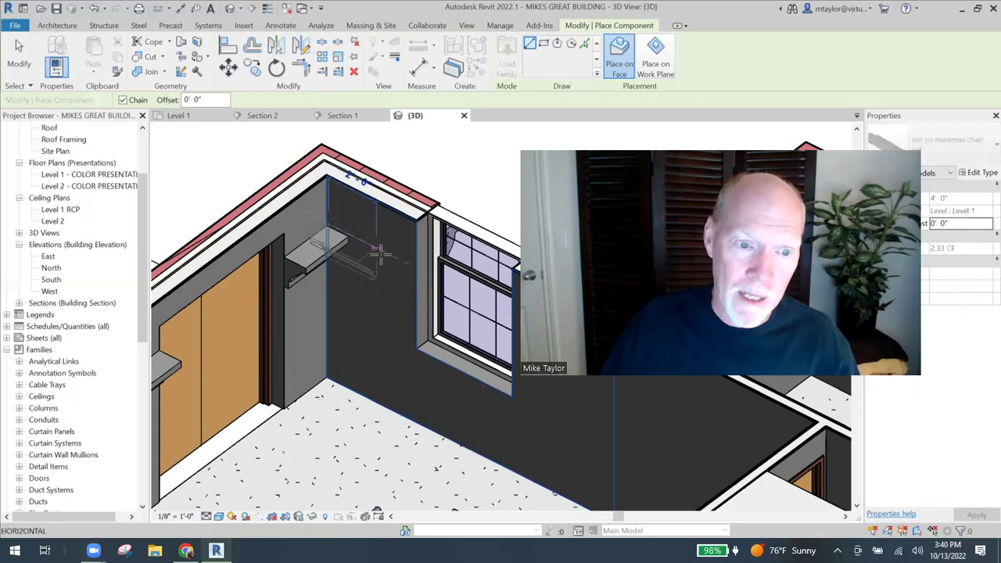
left_click(411, 267)
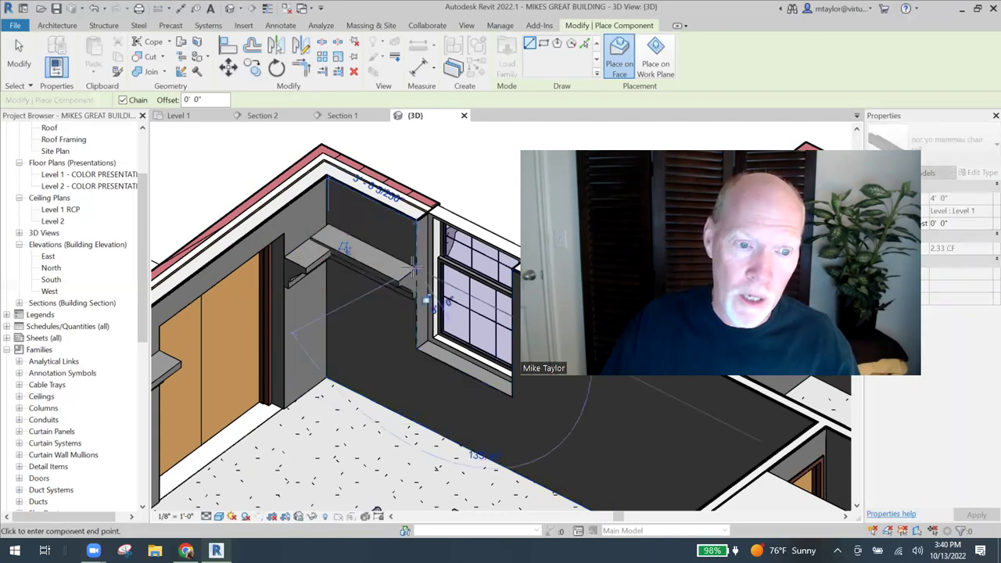
key("Escape")
scroll(318, 256, "up", 2)
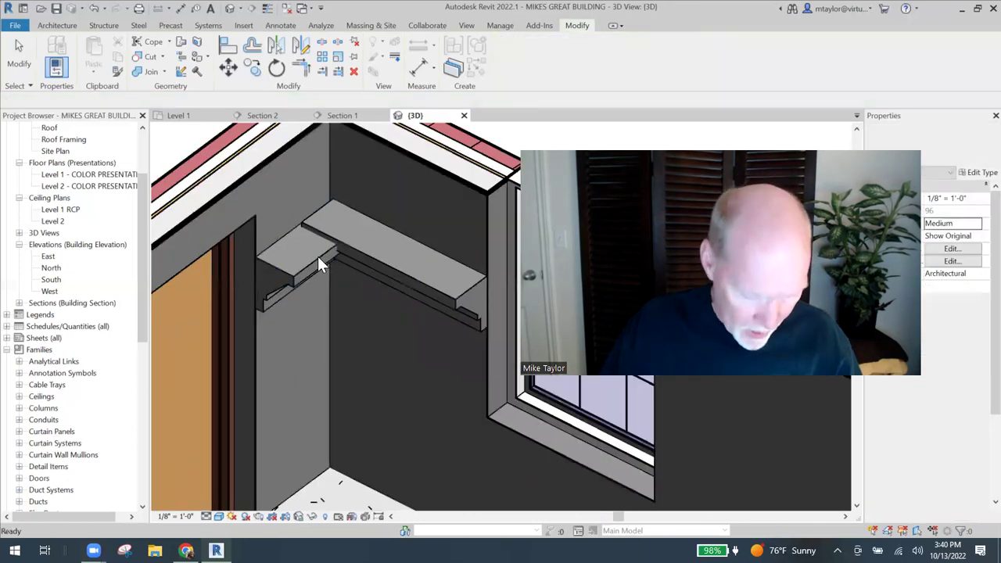
key("Escape")
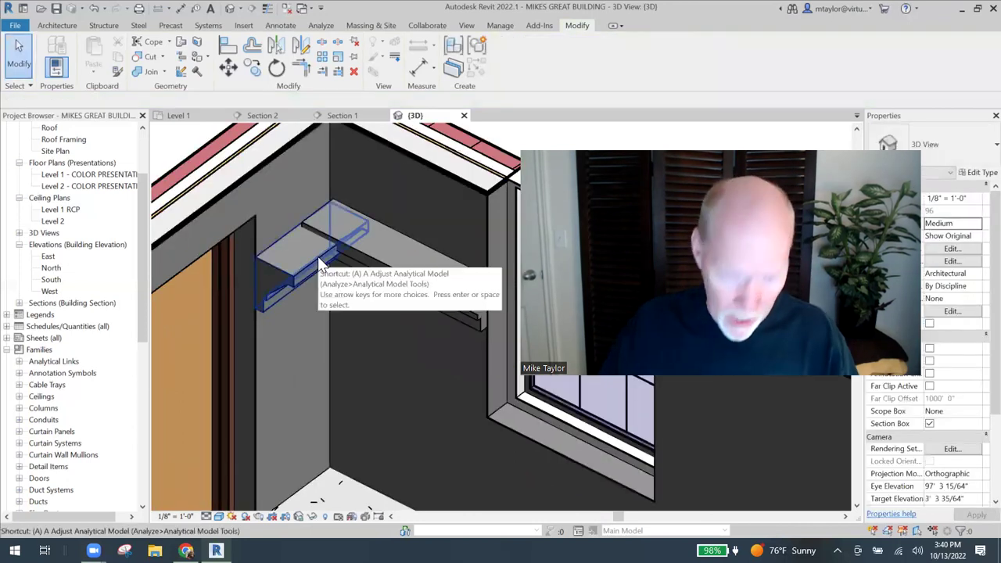
Step: Align the new rail's face with the corner rail piece and check the corner
key("l")
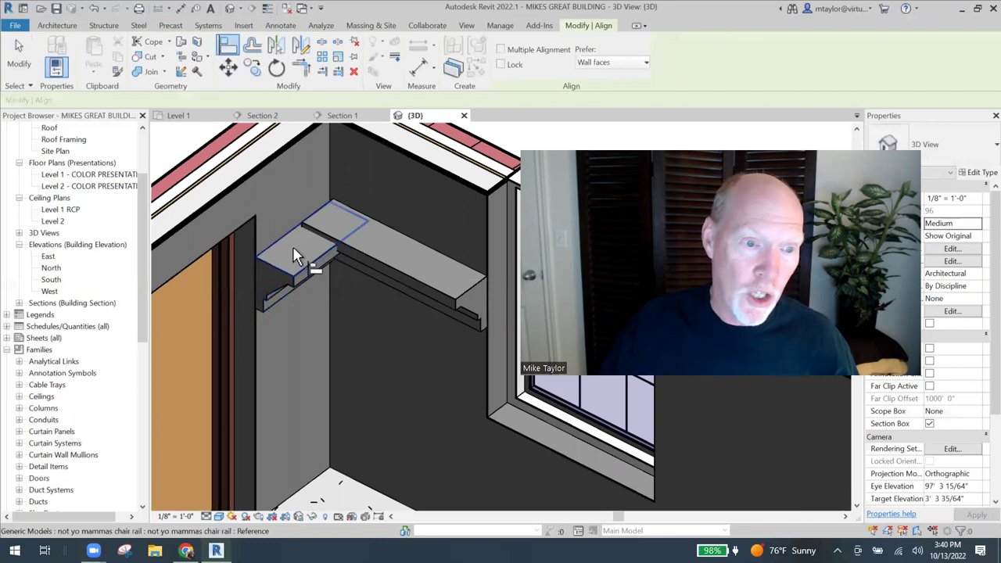
left_click(292, 249)
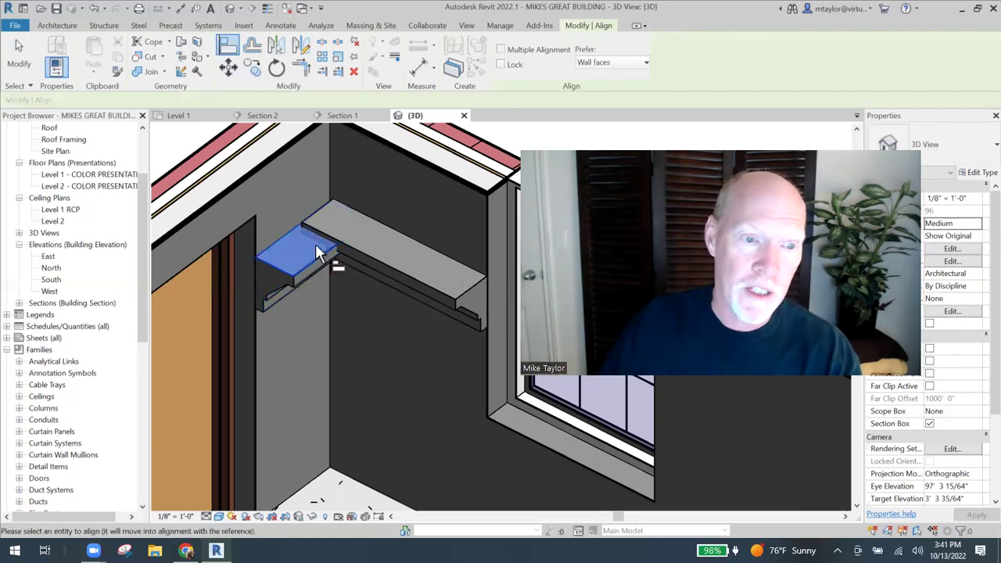
left_click(384, 237)
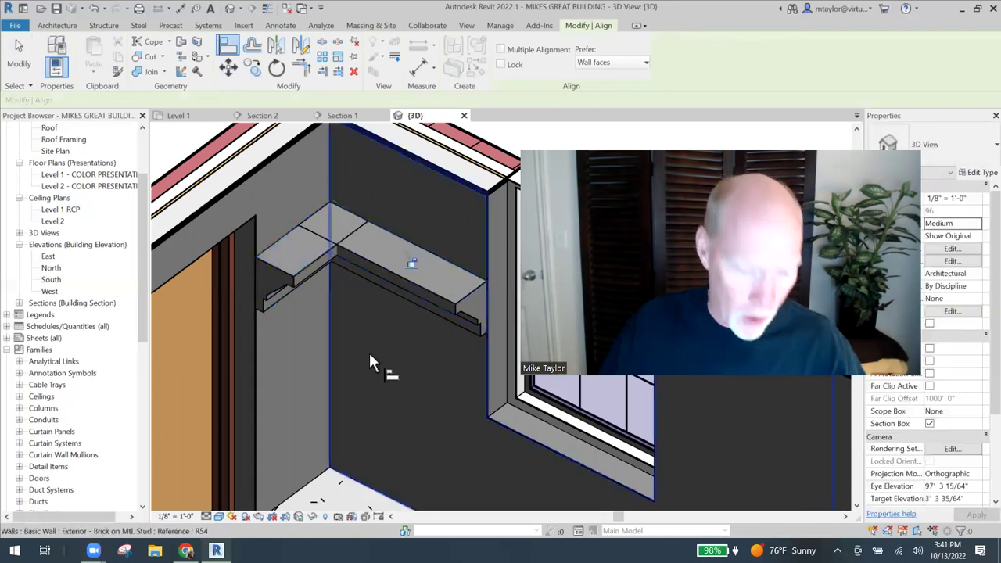
middle_click_drag(367, 350, 360, 319, "shift")
key("Escape")
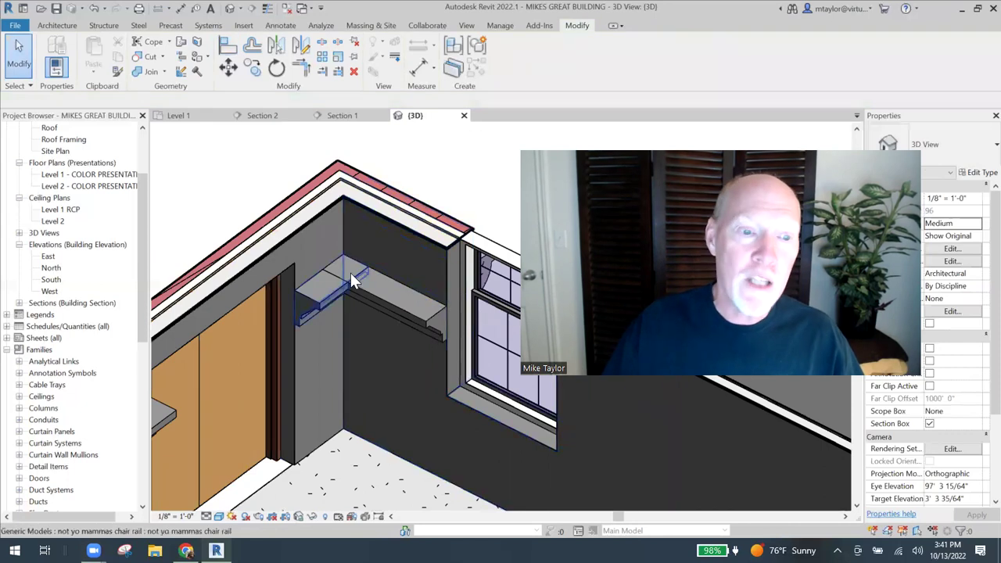
scroll(346, 288, "up", 2)
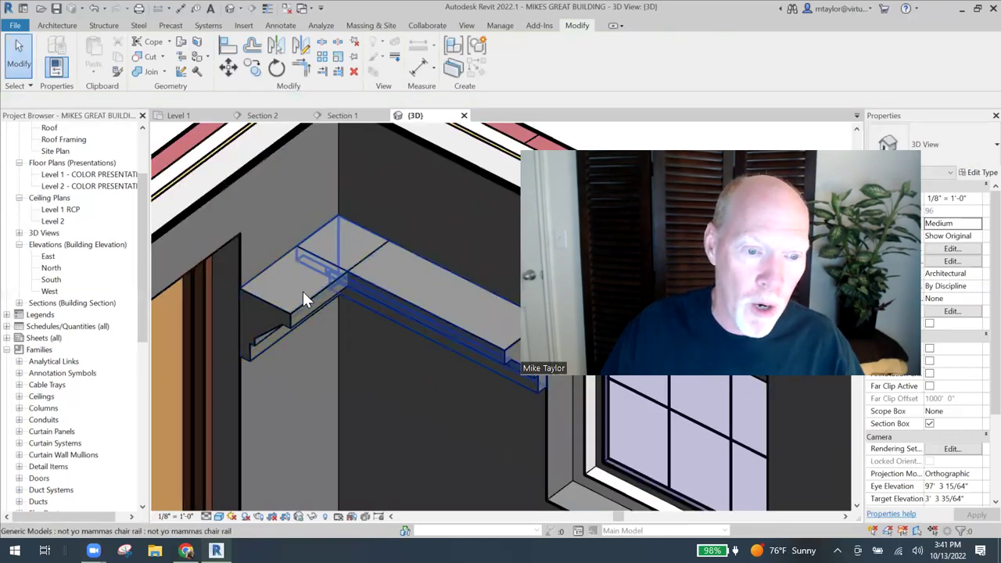
middle_click_drag(381, 301, 354, 315, "shift")
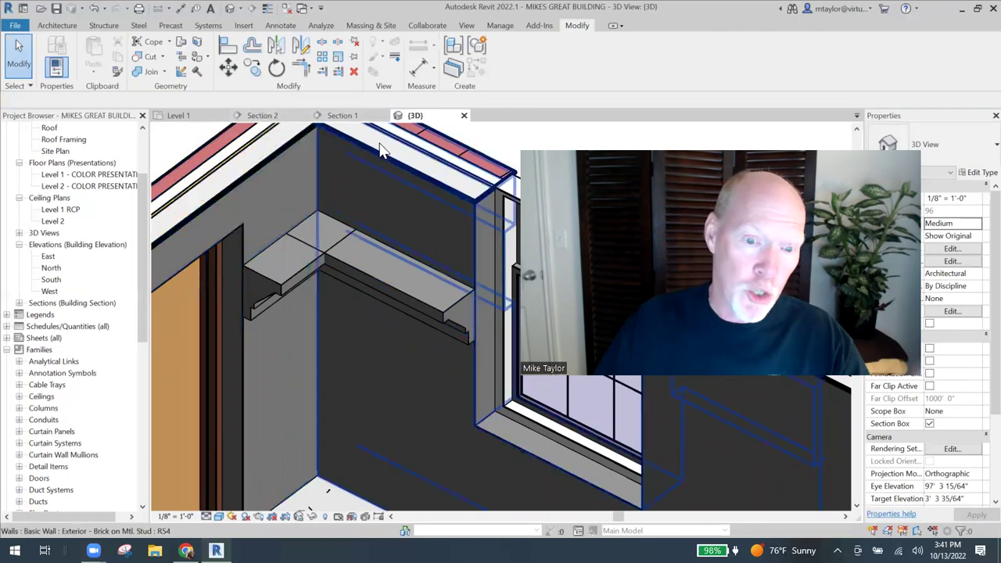
left_click(139, 72)
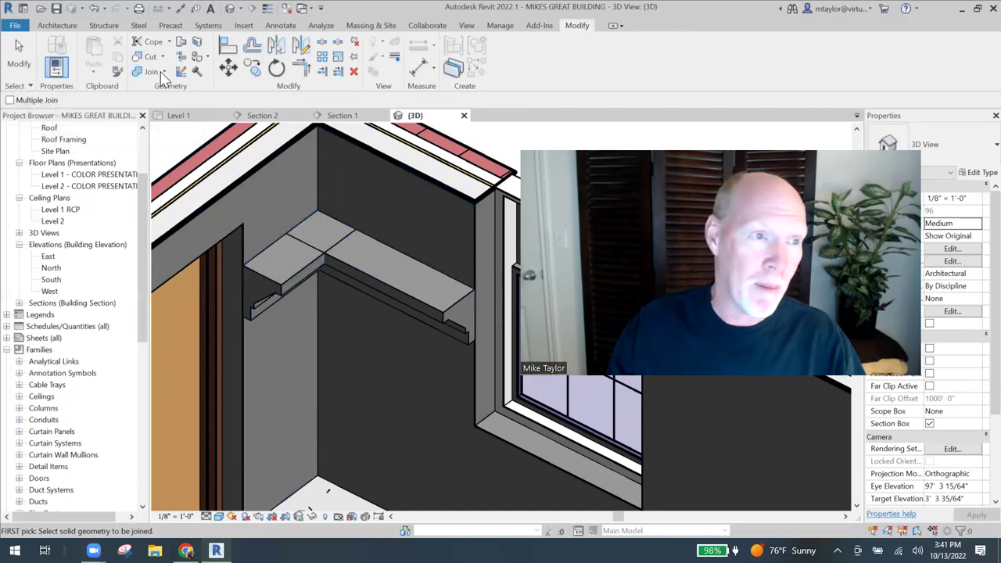
Step: Join the corner rail piece with the long rail, then zoom out
left_click(299, 271)
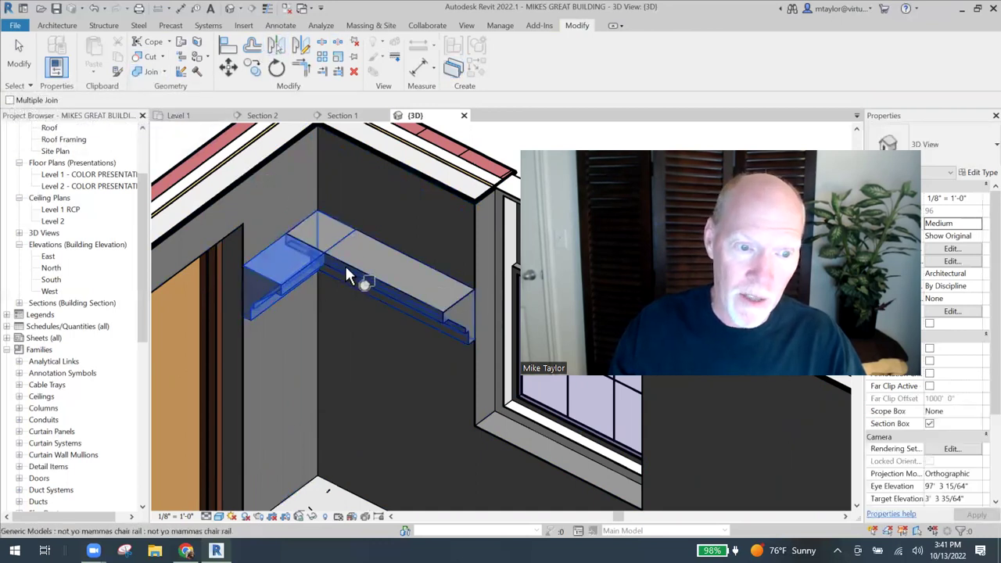
left_click(367, 271)
key("Escape")
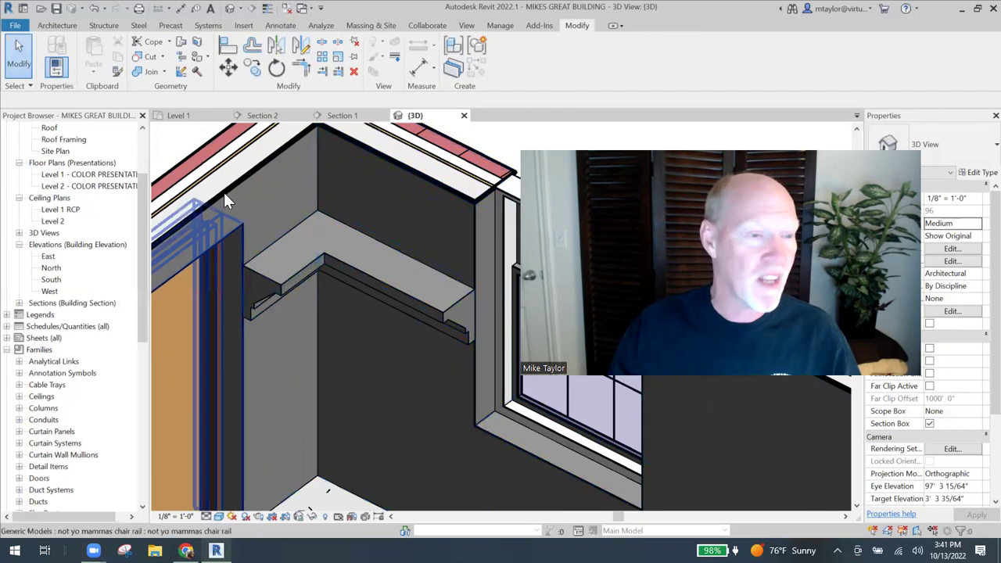
scroll(301, 240, "down", 2)
scroll(294, 223, "down", 2)
scroll(287, 205, "down", 2)
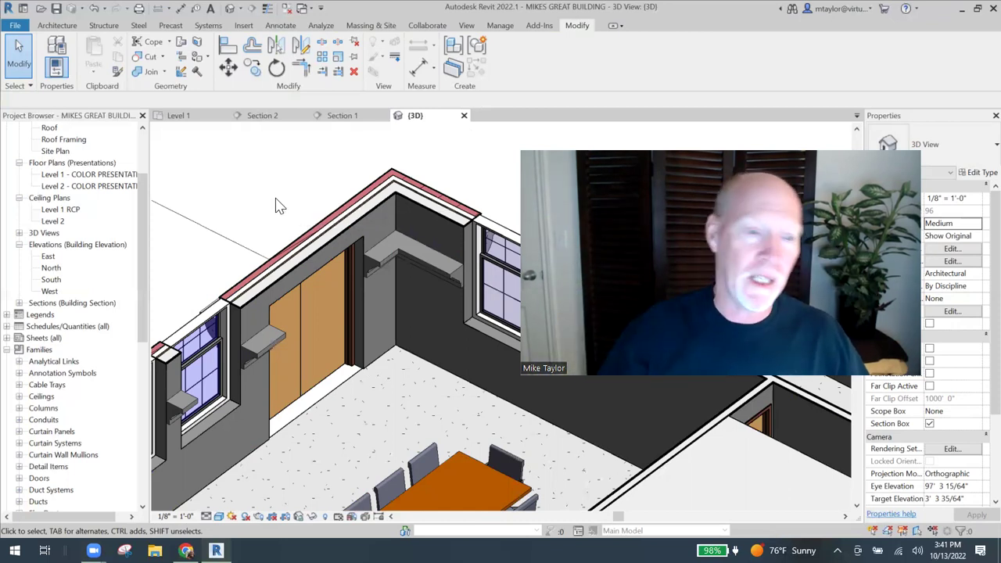
scroll(274, 210, "down", 2)
scroll(273, 210, "down", 1)
scroll(274, 208, "down", 1)
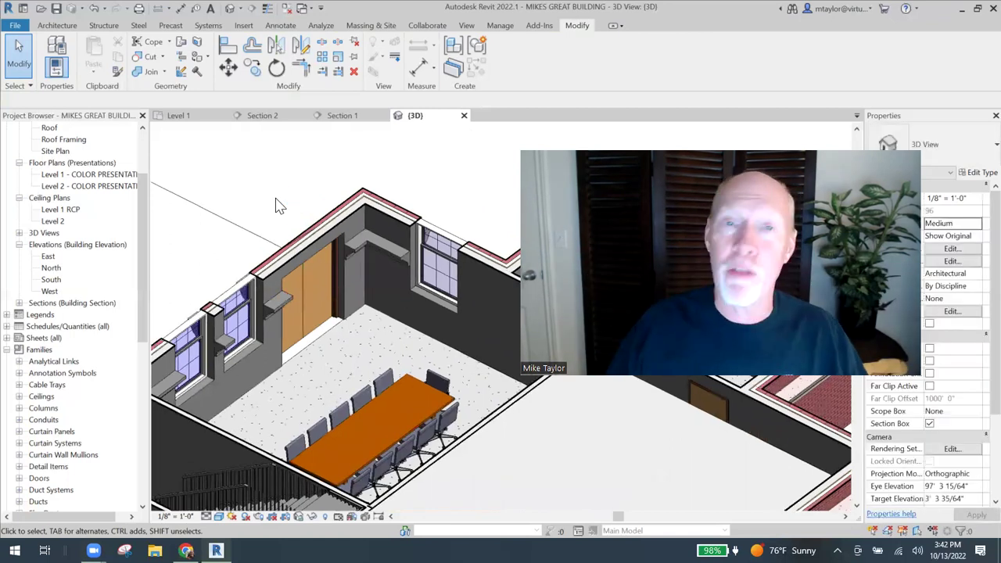
middle_click_drag(333, 196, 303, 186)
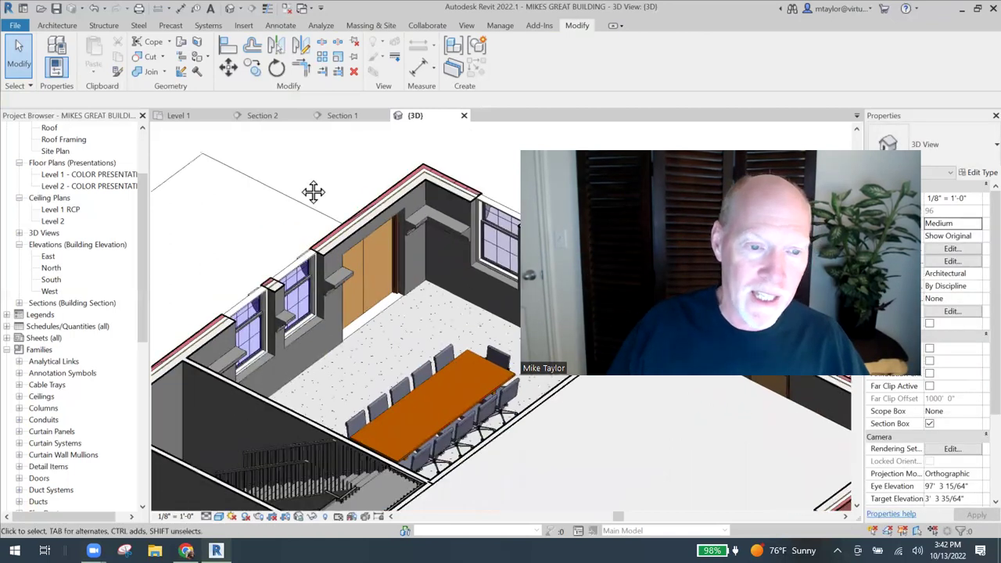